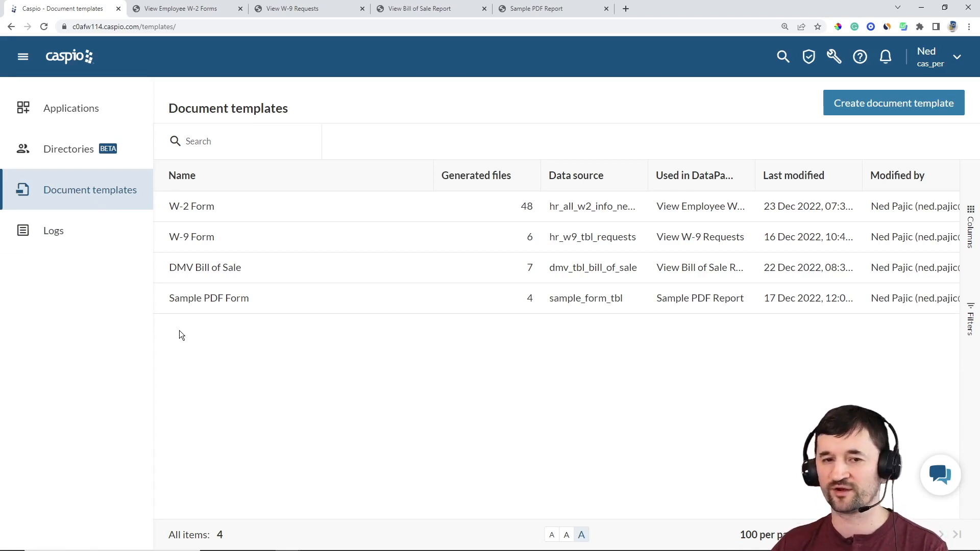
Open the 2021 W-2 from the View Employee W-2 Forms report and view its filled-in form on page 3
{"action": "left_click", "coordinate": [203, 11]}
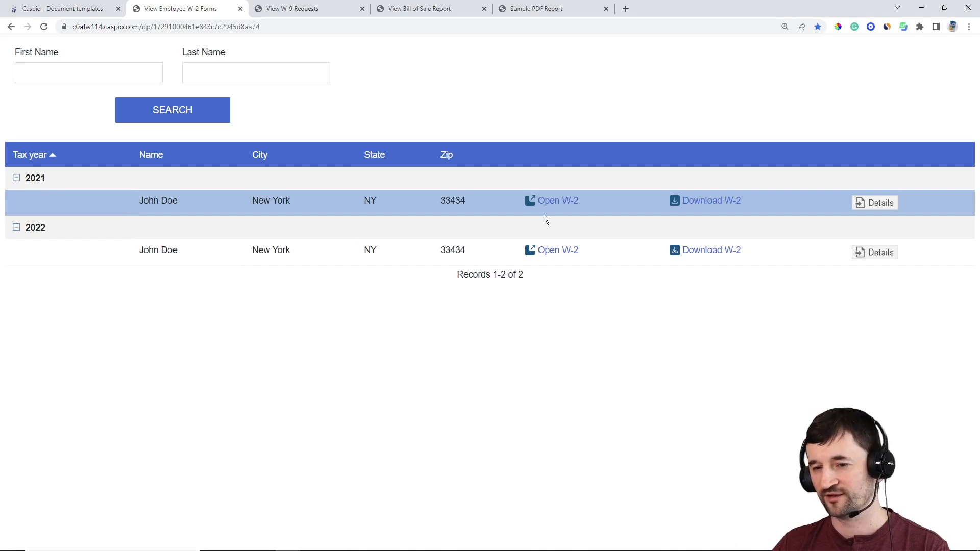
{"action": "left_click", "coordinate": [559, 202]}
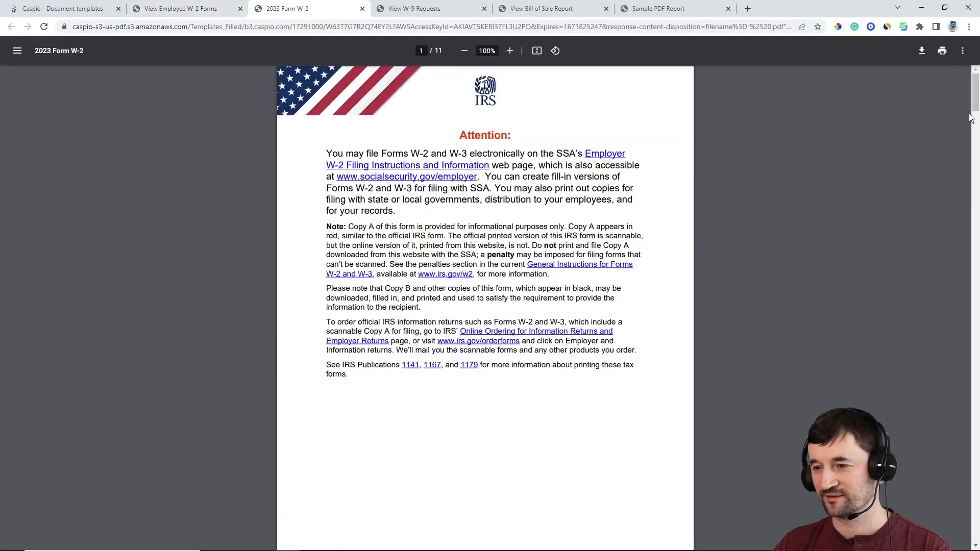
{"action": "left_click_drag", "start_coordinate": [977, 110], "coordinate": [979, 191]}
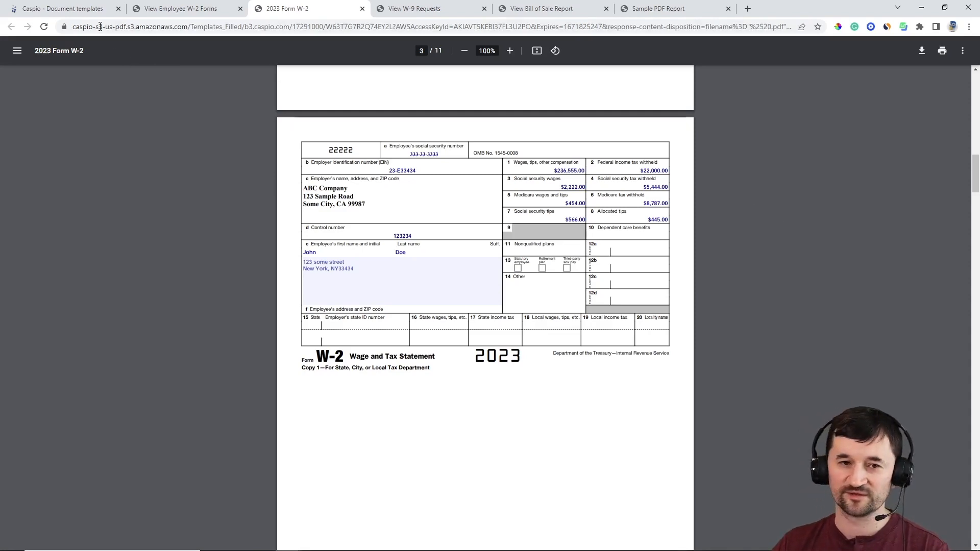
Return to Caspio and open the Document Template Examples application to review its tables
{"action": "left_click", "coordinate": [90, 15]}
{"action": "left_click", "coordinate": [73, 111]}
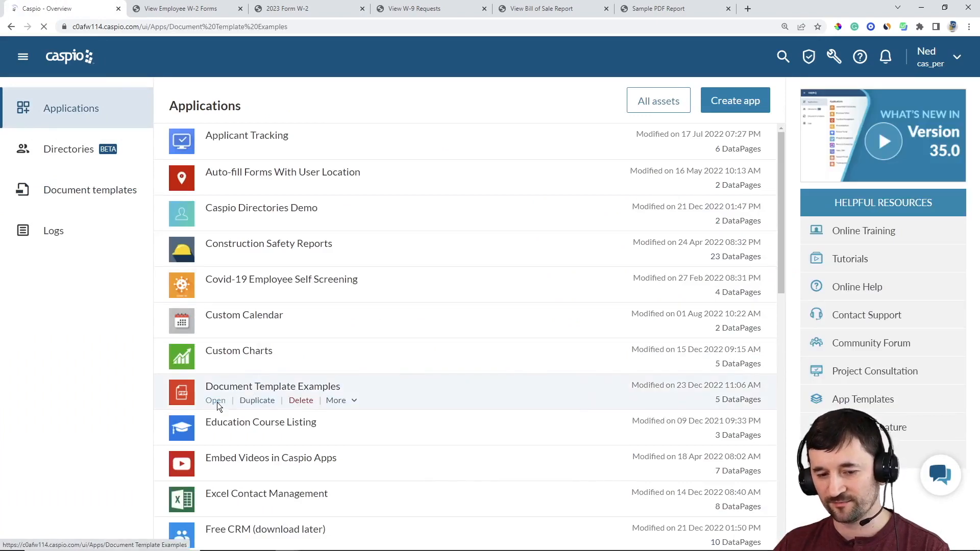
{"action": "left_click", "coordinate": [216, 401]}
{"action": "left_click", "coordinate": [29, 196]}
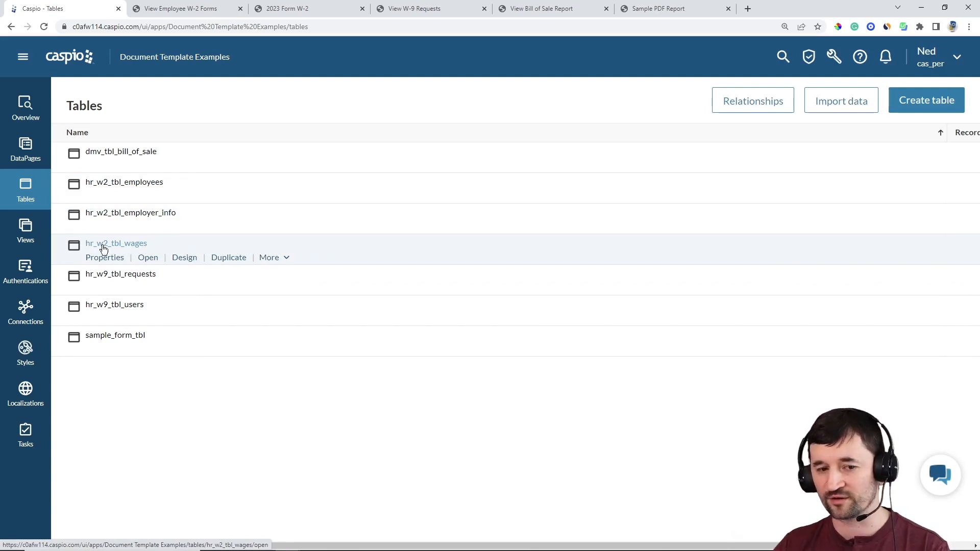
Open the hr_all_w2_info_needed view and review its selected tables, join relationships and included fields
{"action": "left_click", "coordinate": [28, 236]}
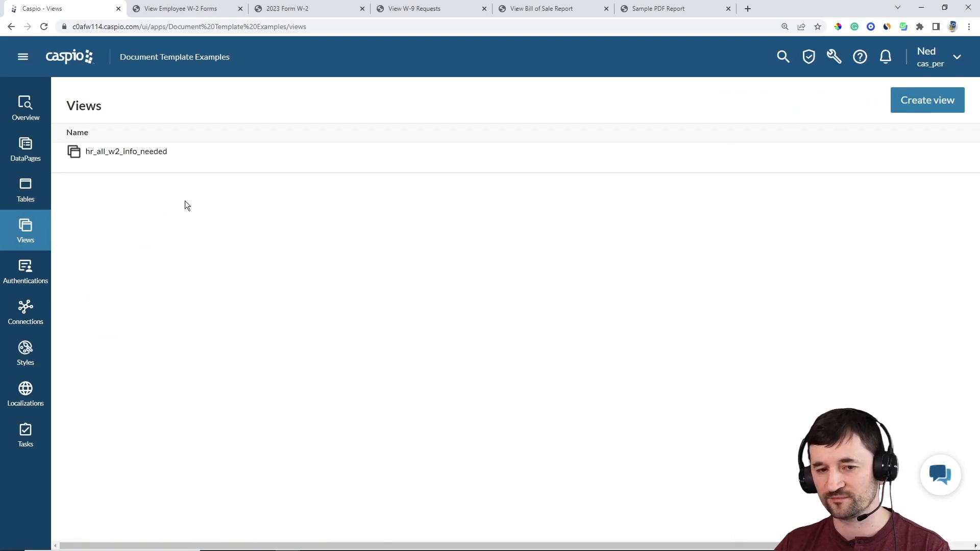
{"action": "left_click", "coordinate": [181, 167]}
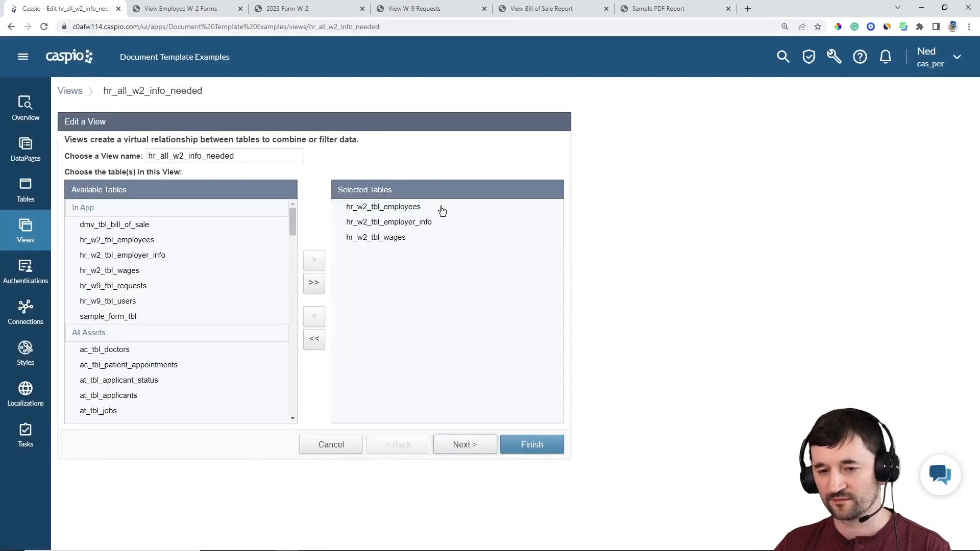
{"action": "left_click", "coordinate": [470, 445]}
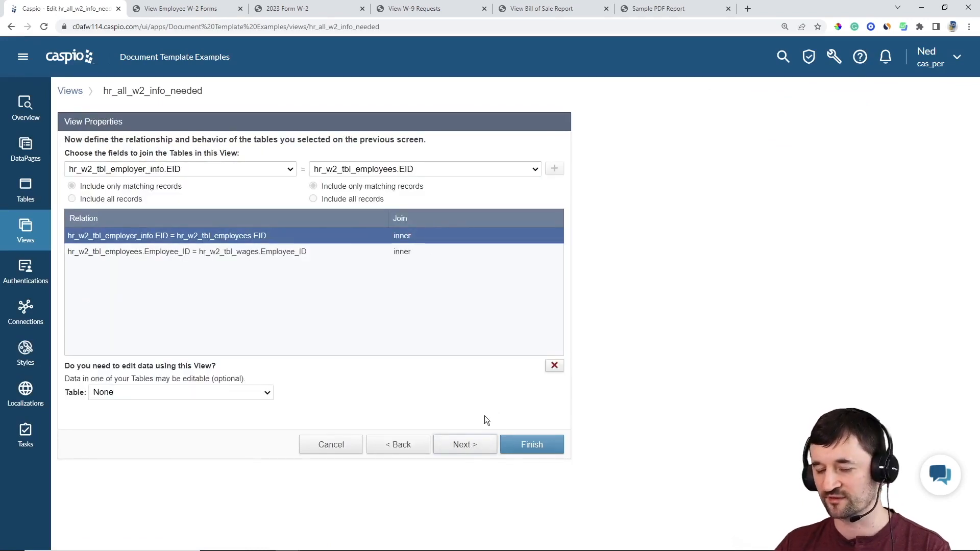
{"action": "left_click", "coordinate": [467, 445]}
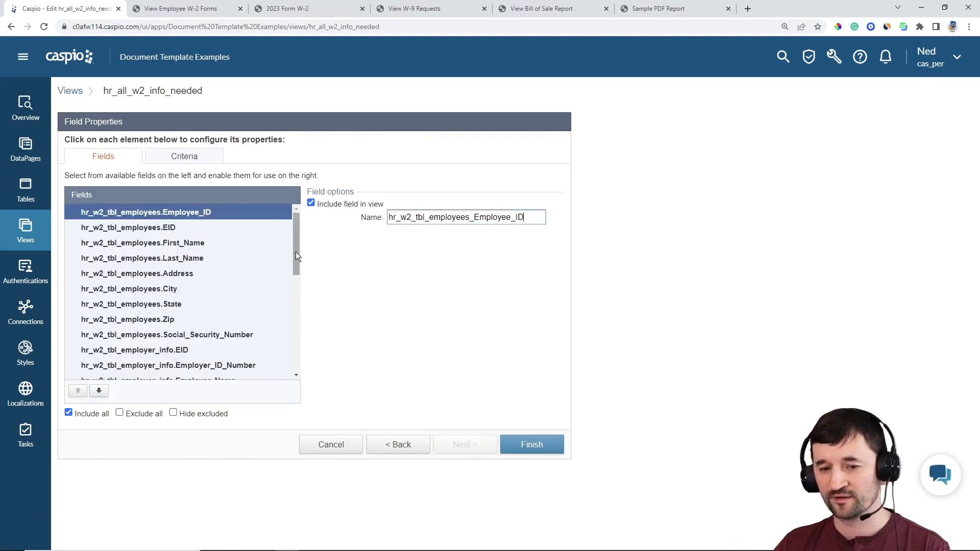
{"action": "left_click_drag", "start_coordinate": [295, 250], "coordinate": [295, 317]}
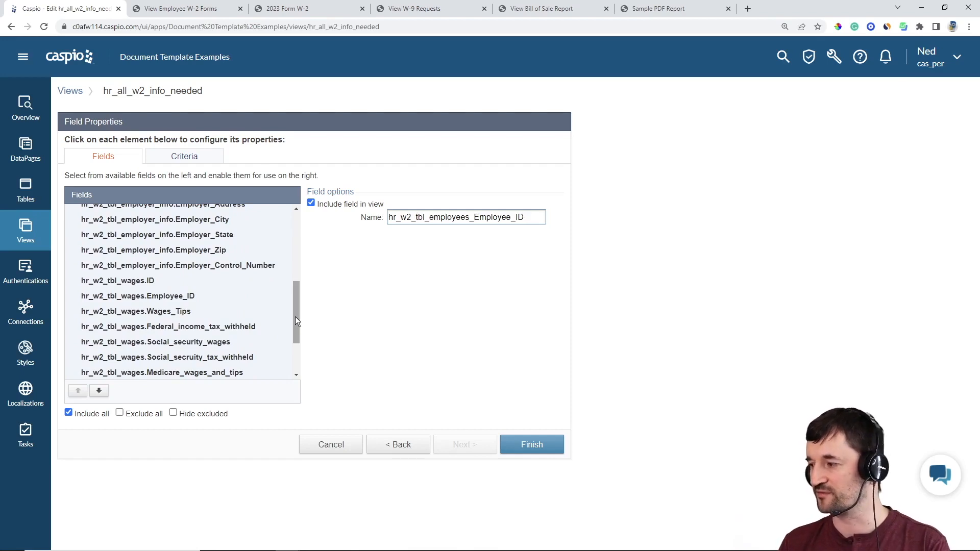
Leave the view without saving and open the W-2 Form document template for editing
{"action": "left_click", "coordinate": [82, 61]}
{"action": "left_click", "coordinate": [548, 278]}
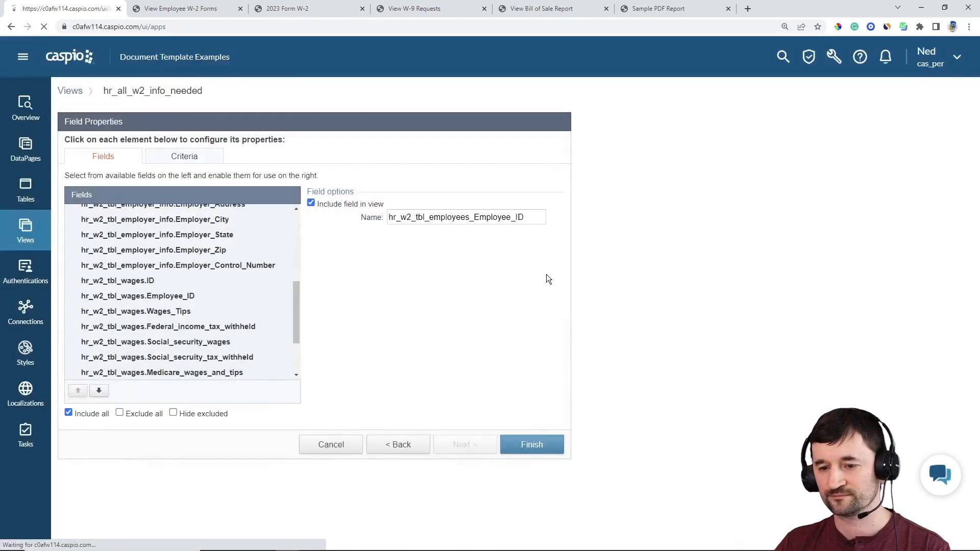
{"action": "left_click", "coordinate": [131, 190]}
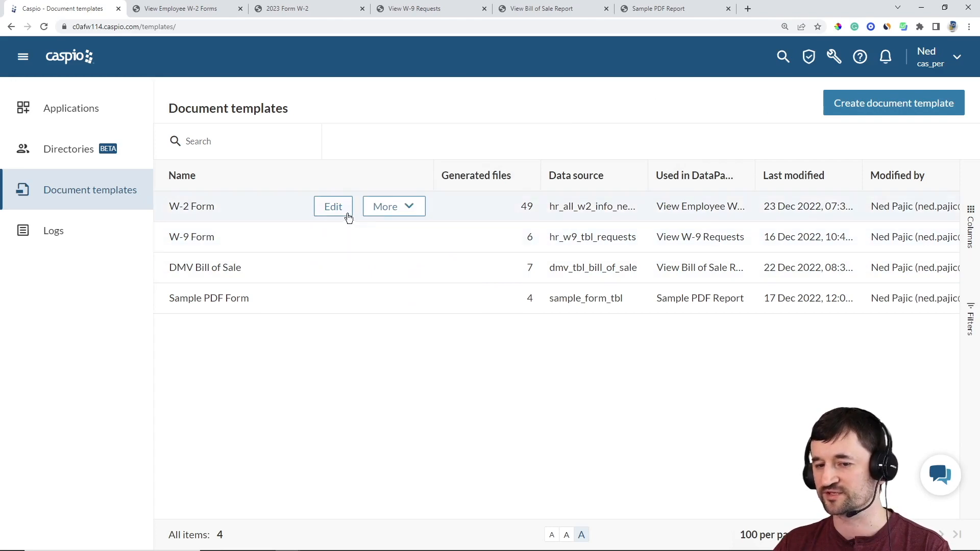
{"action": "left_click", "coordinate": [330, 210]}
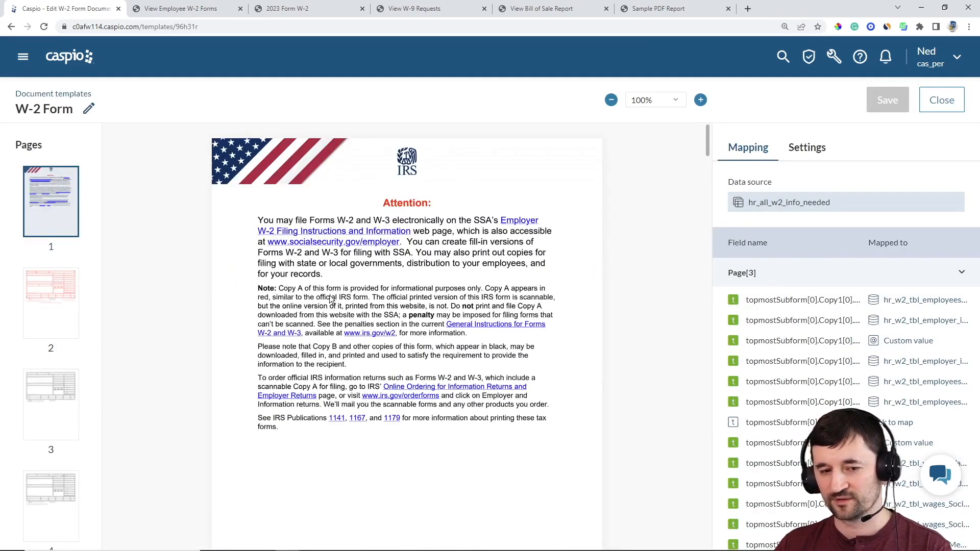
Display page 3 of the W-2 Form template scaled to width
{"action": "left_click", "coordinate": [57, 398]}
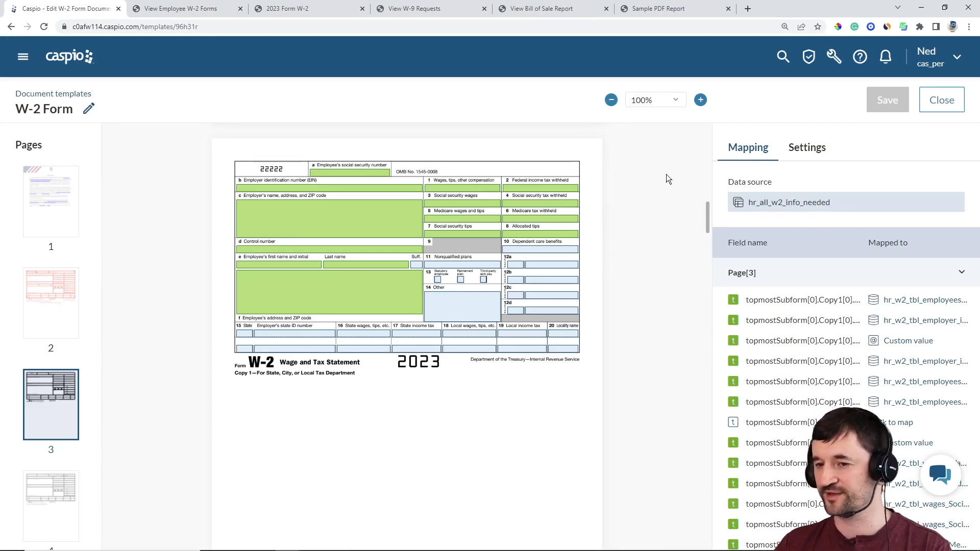
{"action": "left_click", "coordinate": [676, 102]}
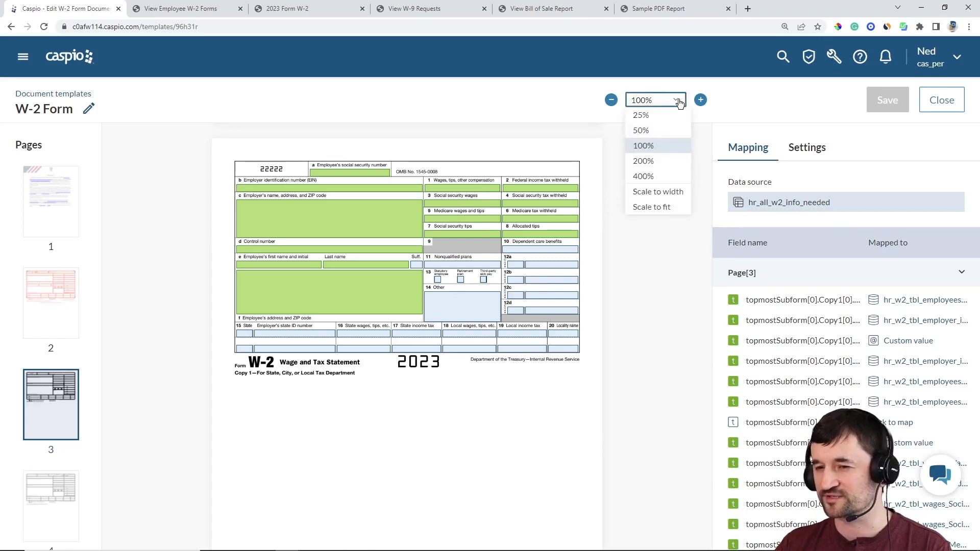
{"action": "left_click", "coordinate": [663, 192]}
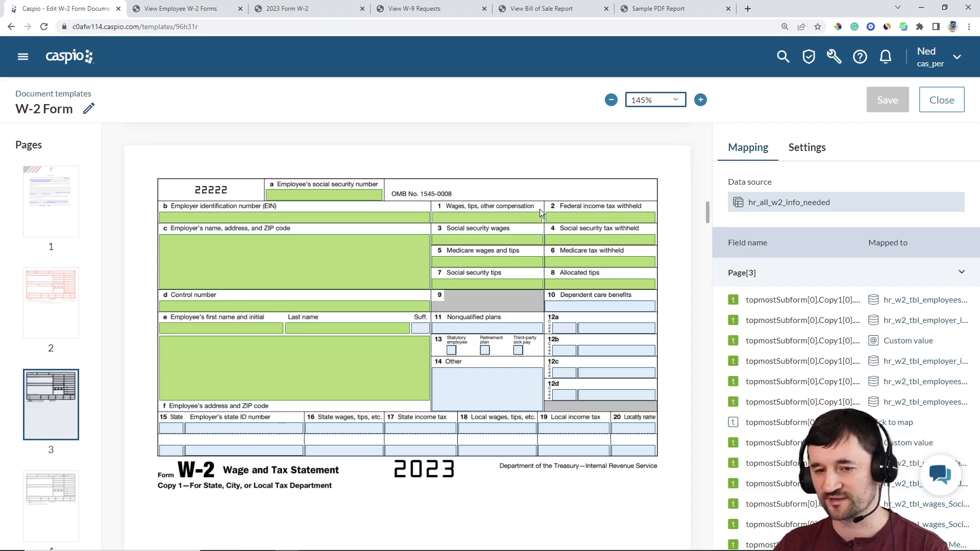
Examine the mapping type and data source field choices for the employee's social security number box, moving on to the employer identification number box
{"action": "left_click", "coordinate": [361, 196]}
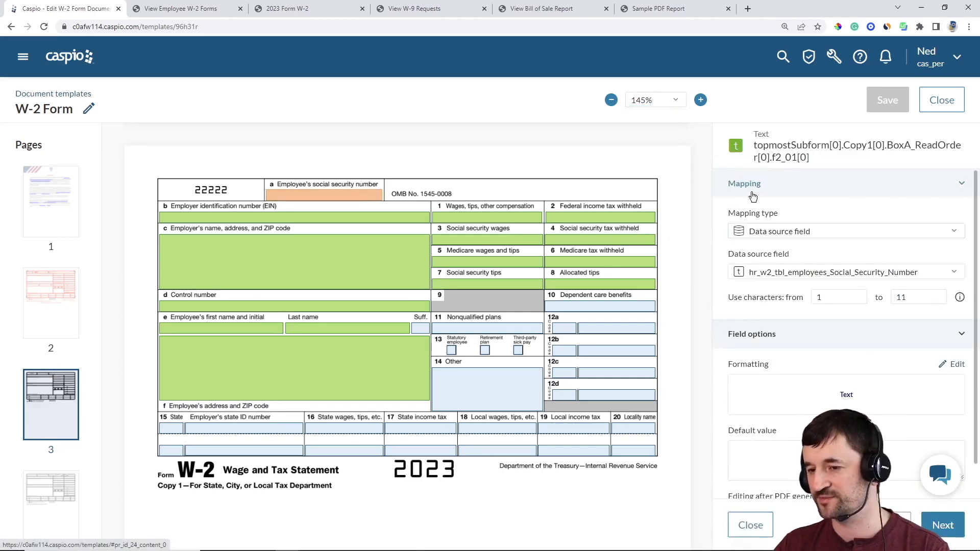
{"action": "left_click", "coordinate": [780, 233]}
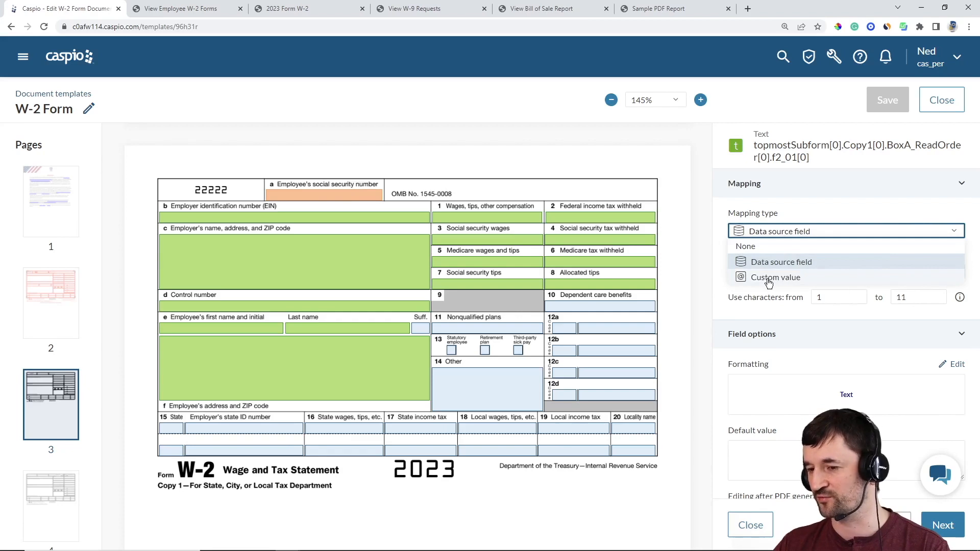
{"action": "left_click", "coordinate": [782, 261]}
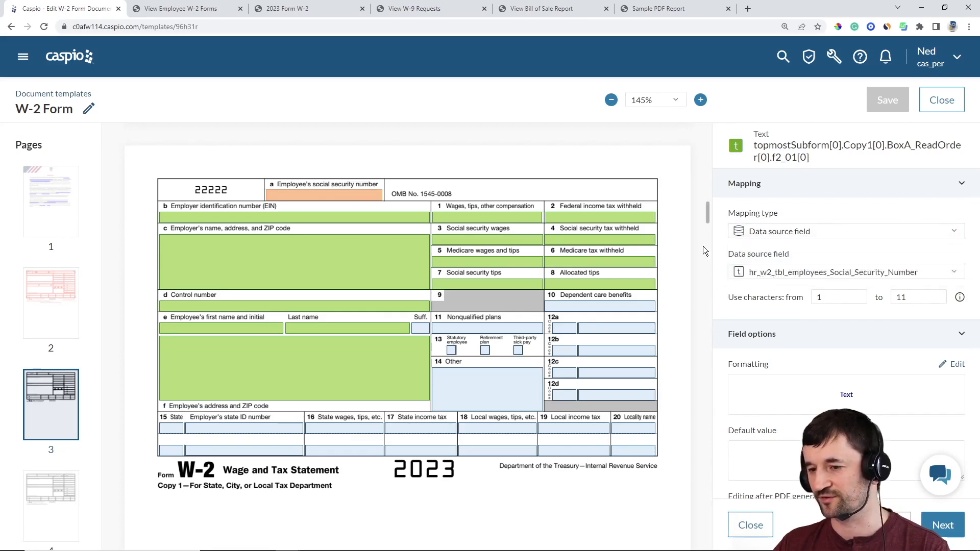
{"action": "left_click", "coordinate": [786, 272]}
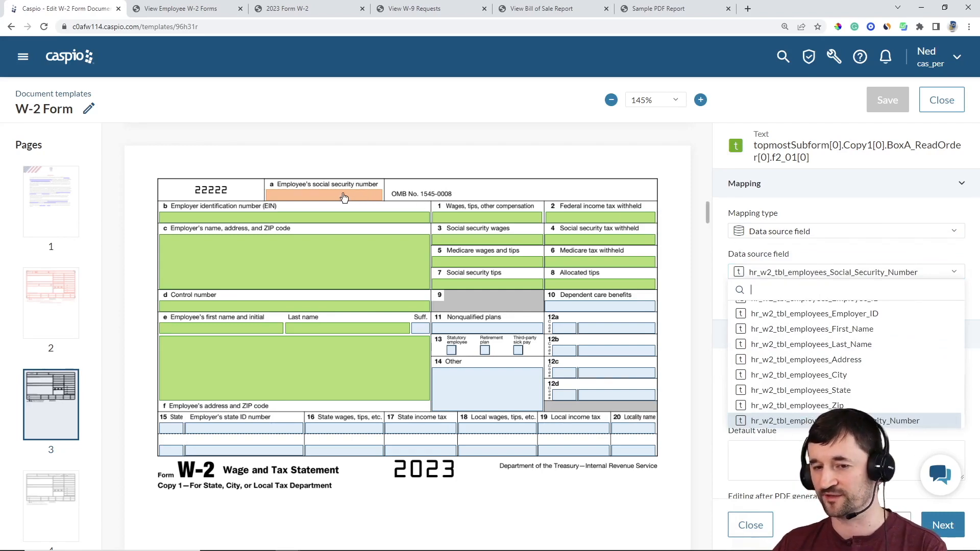
{"action": "left_click", "coordinate": [677, 205]}
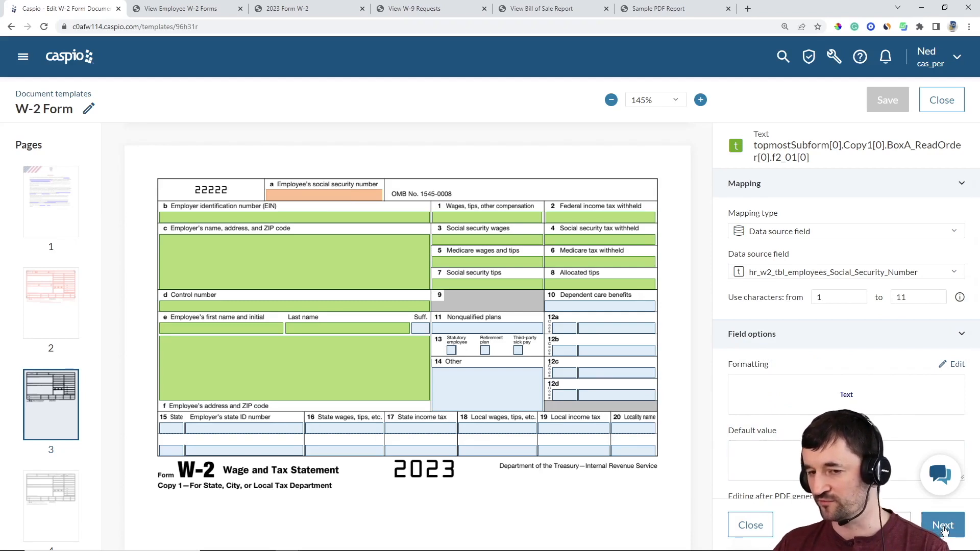
{"action": "left_click", "coordinate": [943, 531]}
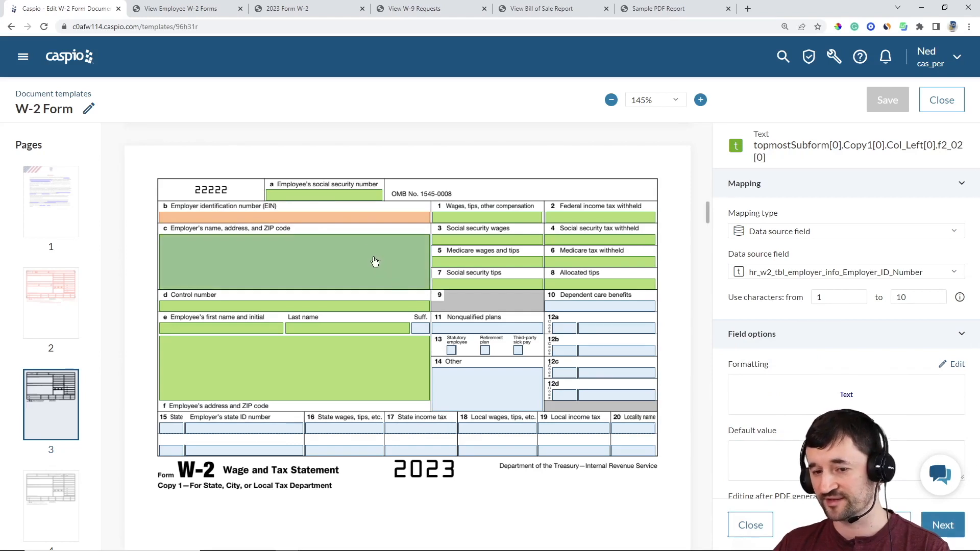
Examine the custom value mapping of the employer's name, address, and ZIP code box, including its insertable parameters and full field text
{"action": "left_click", "coordinate": [372, 258]}
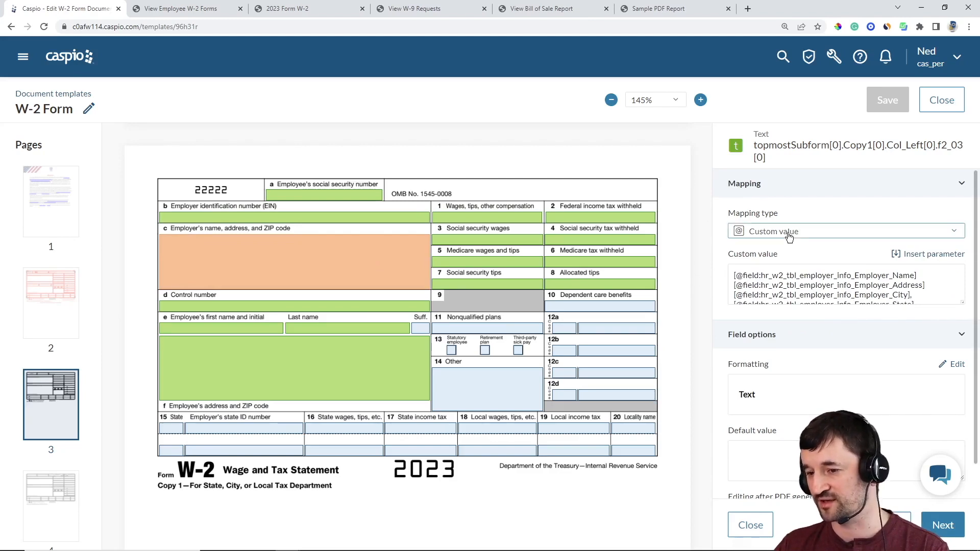
{"action": "left_click", "coordinate": [787, 234]}
{"action": "left_click", "coordinate": [790, 235]}
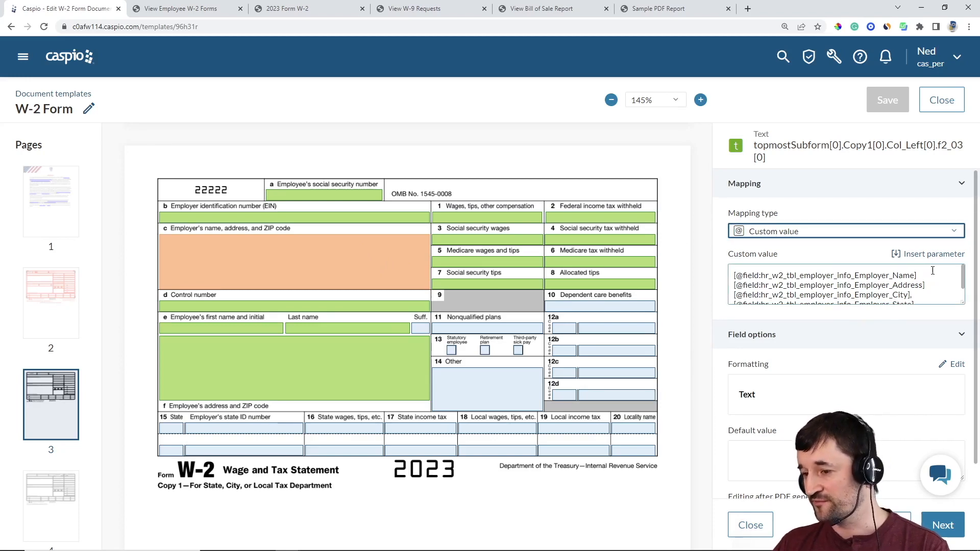
{"action": "left_click", "coordinate": [934, 254]}
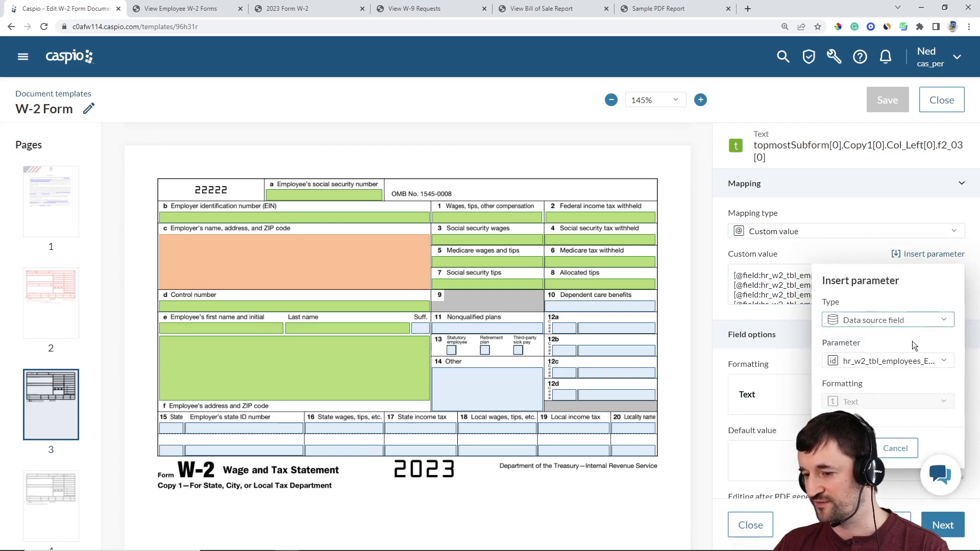
{"action": "left_click", "coordinate": [908, 362]}
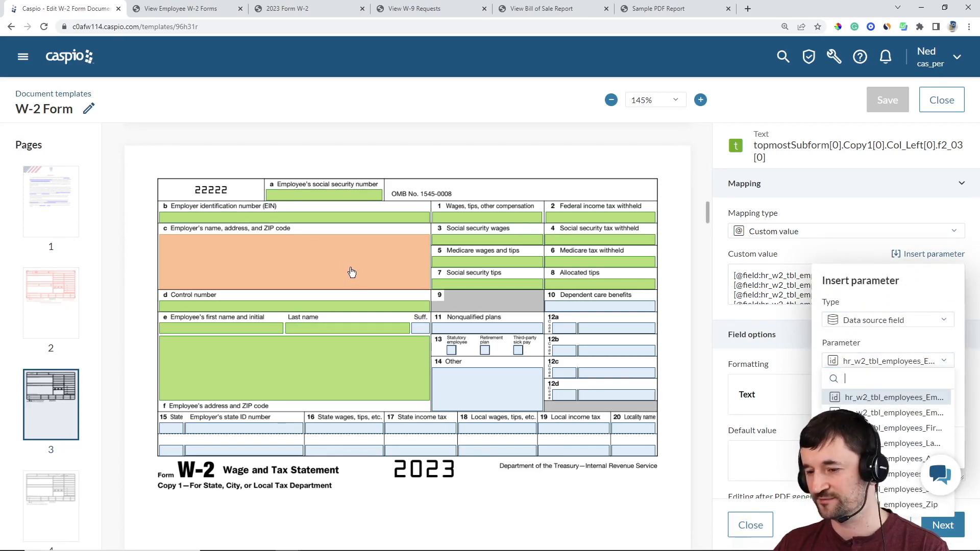
{"action": "left_click", "coordinate": [914, 339]}
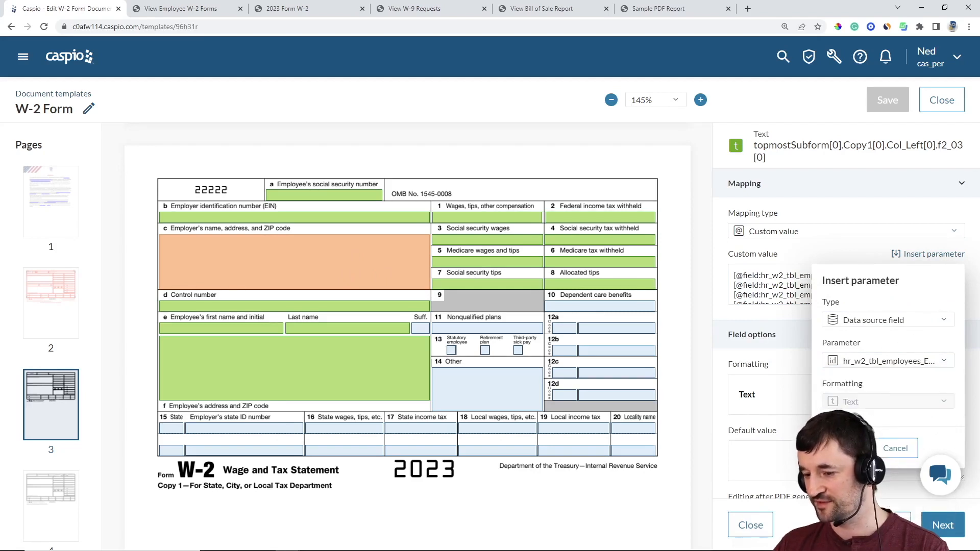
{"action": "left_click", "coordinate": [768, 316]}
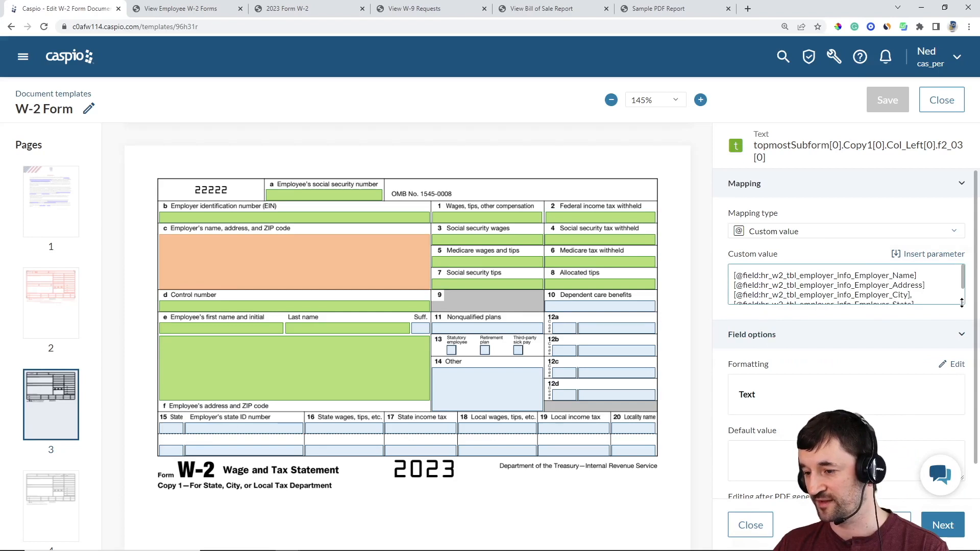
{"action": "left_click", "coordinate": [936, 290]}
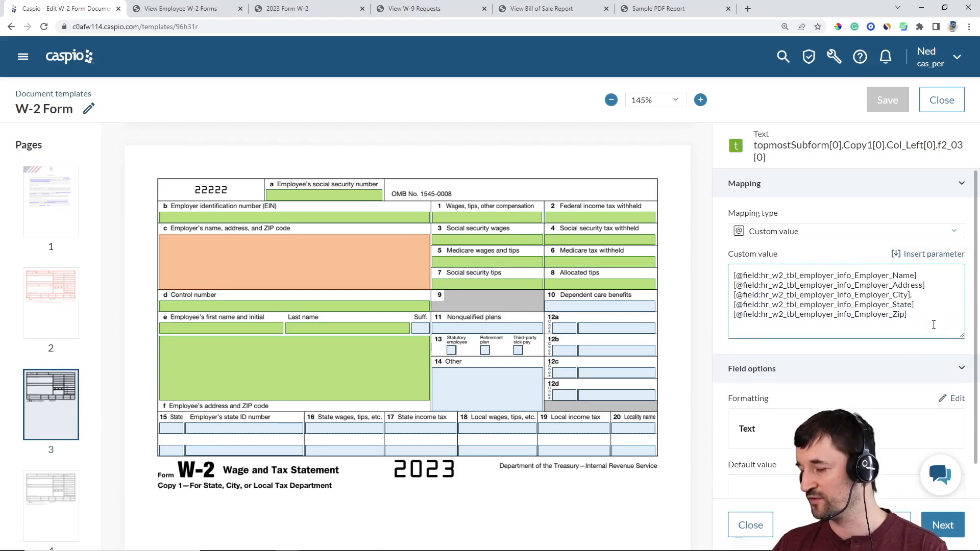
{"action": "left_click", "coordinate": [924, 275]}
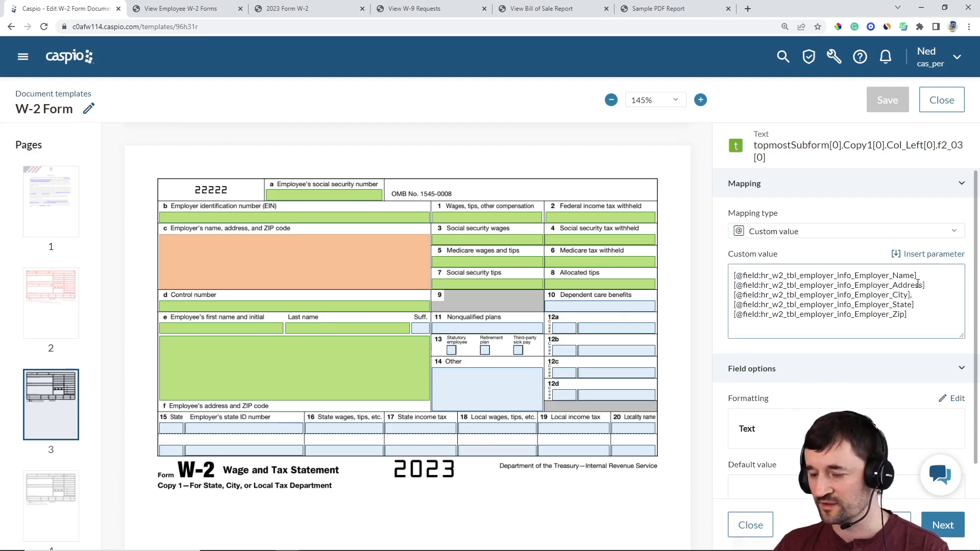
Review the font choices for the employer's name, address, and ZIP code box and set its font size to 12
{"action": "scroll", "coordinate": [919, 287], "scroll_direction": "down", "scroll_amount": 2}
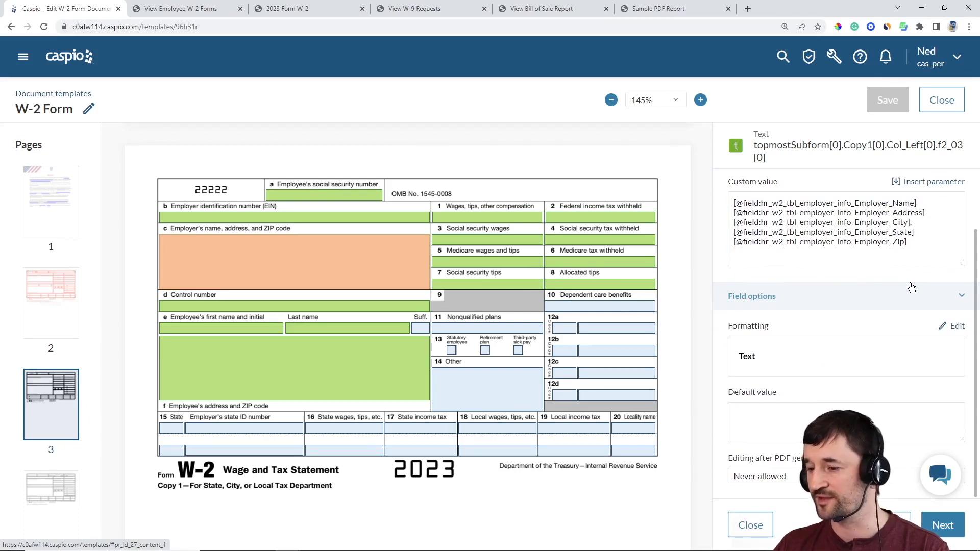
{"action": "left_click", "coordinate": [960, 332]}
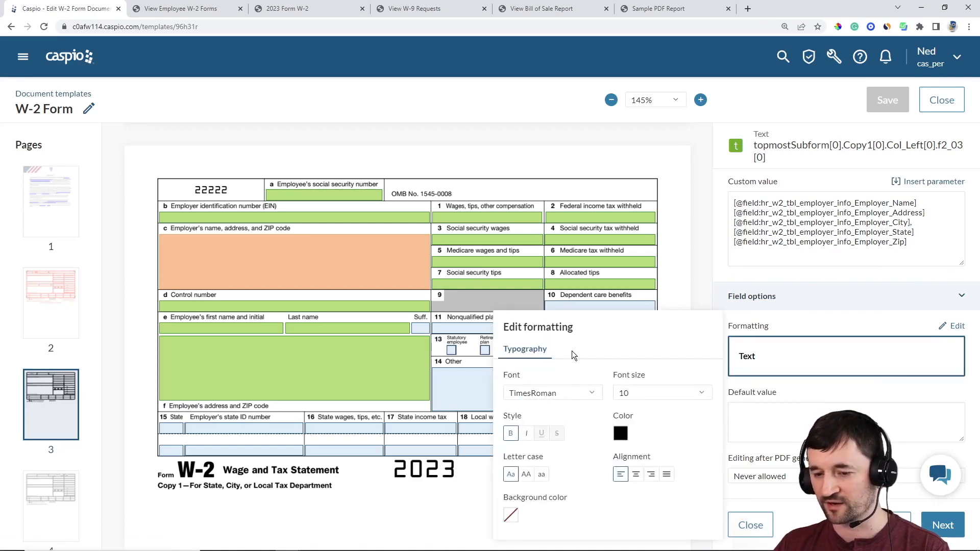
{"action": "left_click", "coordinate": [592, 394]}
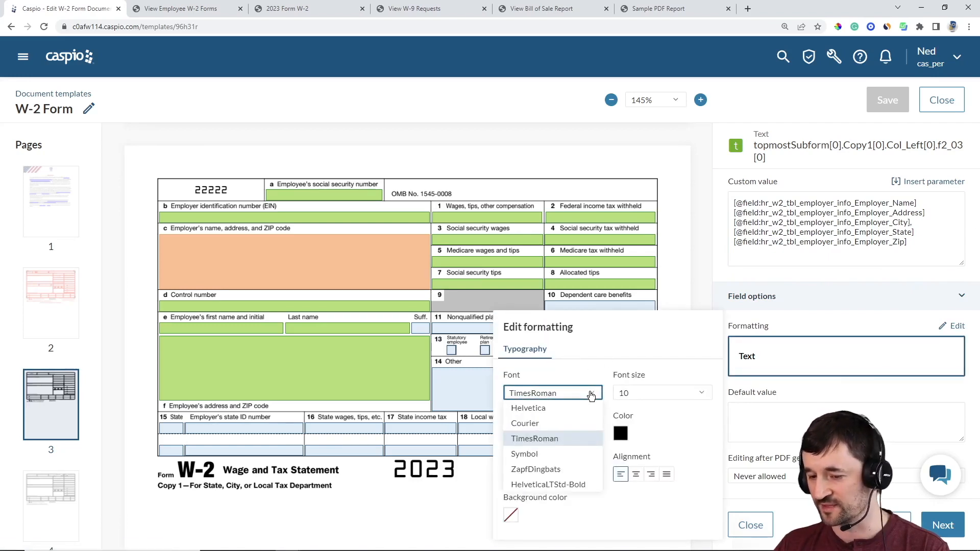
{"action": "left_click", "coordinate": [702, 394]}
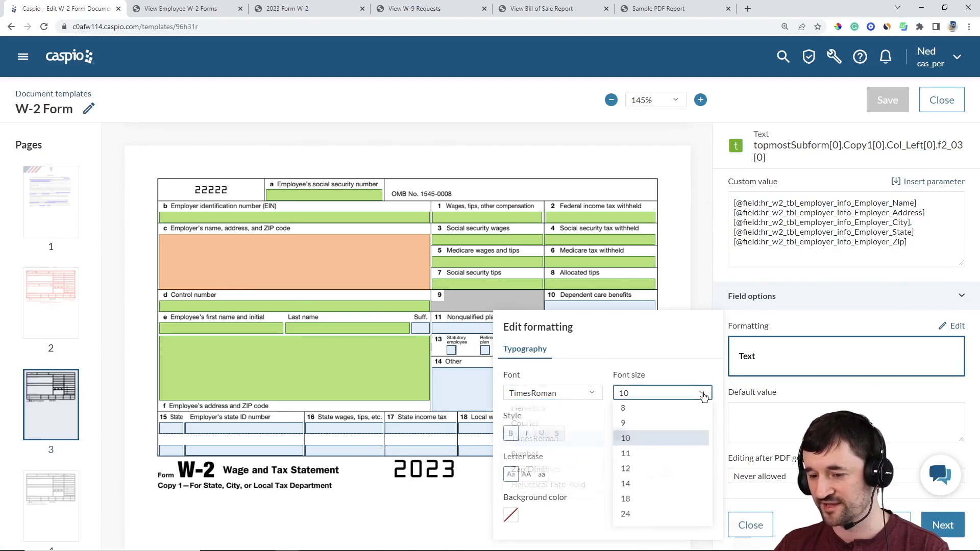
{"action": "left_click", "coordinate": [658, 470]}
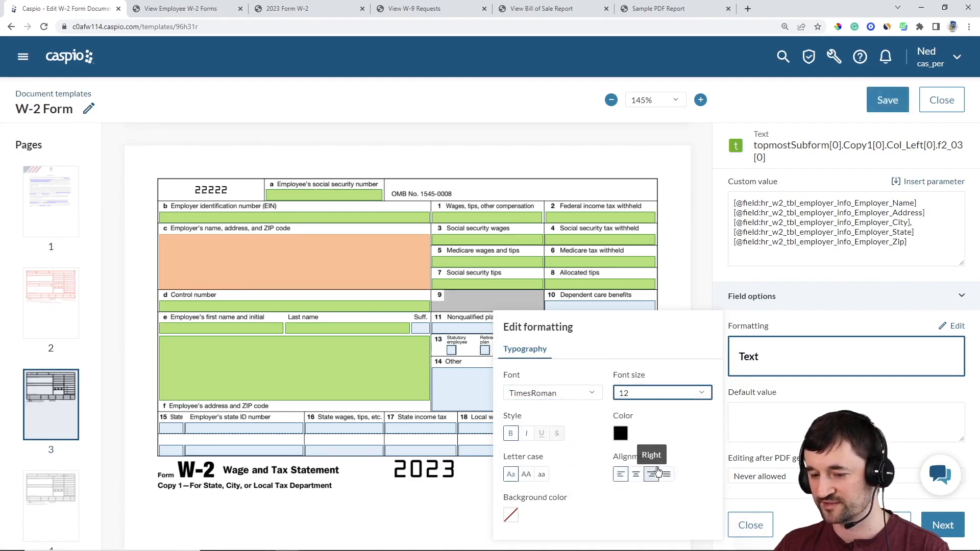
Format the employer's name, address, and ZIP code box as italic, red, upper case, centered text
{"action": "left_click", "coordinate": [527, 434]}
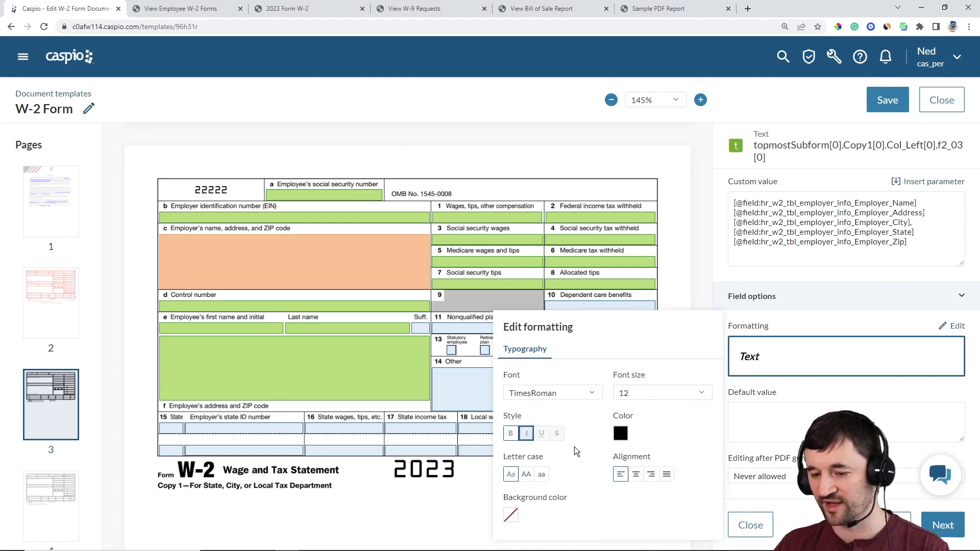
{"action": "left_click", "coordinate": [621, 434]}
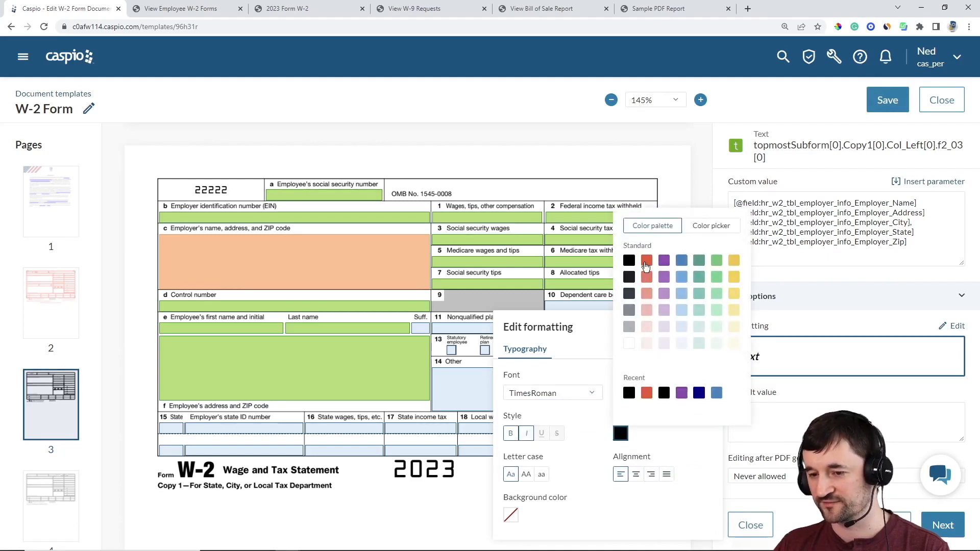
{"action": "left_click", "coordinate": [647, 262]}
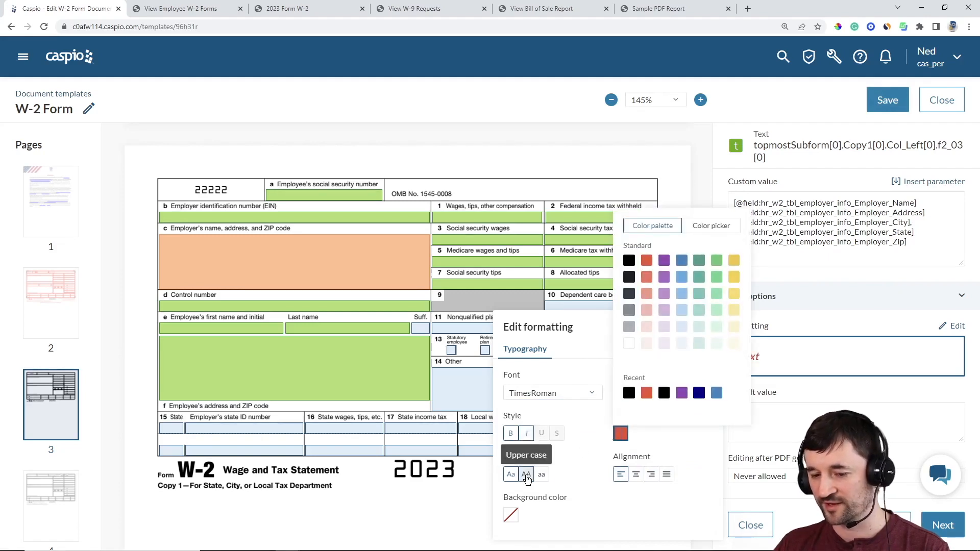
{"action": "left_click", "coordinate": [526, 474]}
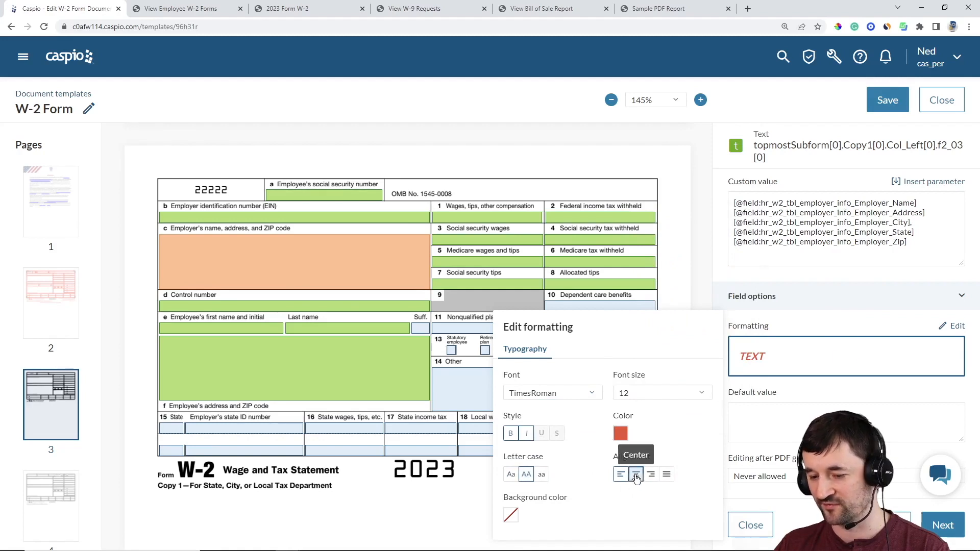
{"action": "left_click", "coordinate": [637, 475]}
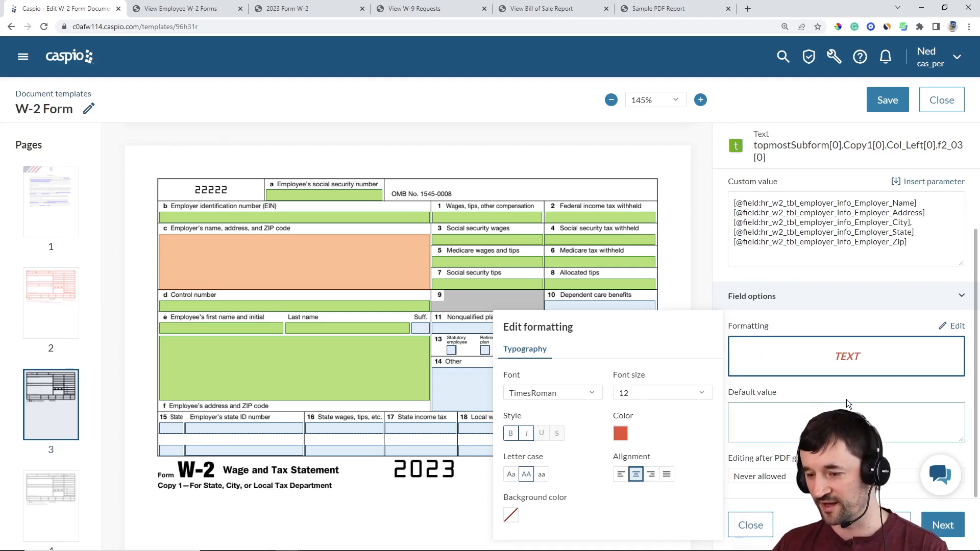
{"action": "left_click", "coordinate": [862, 390]}
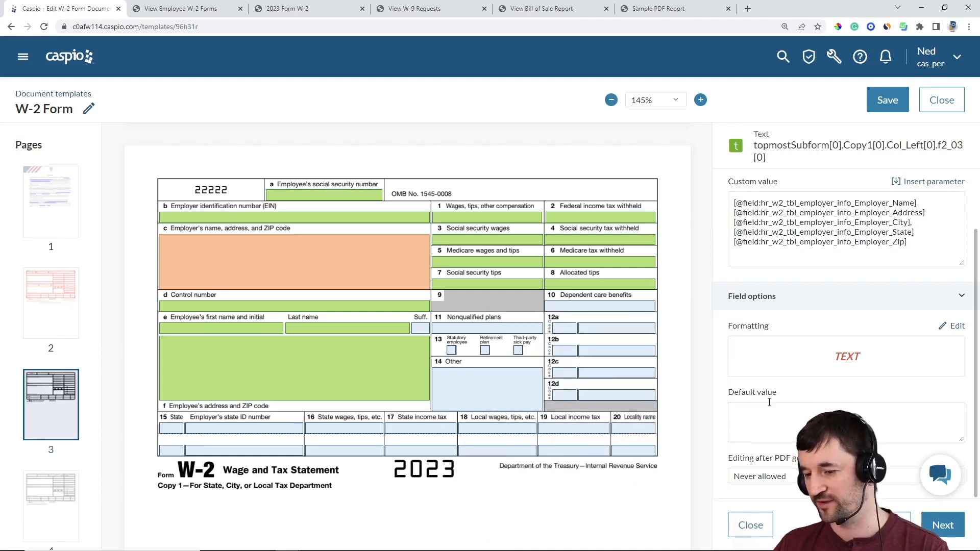
Try Always allowed and Allowed if field is empty for editing the employer box after PDF generation, returning the option to Never allowed
{"action": "left_click", "coordinate": [783, 416]}
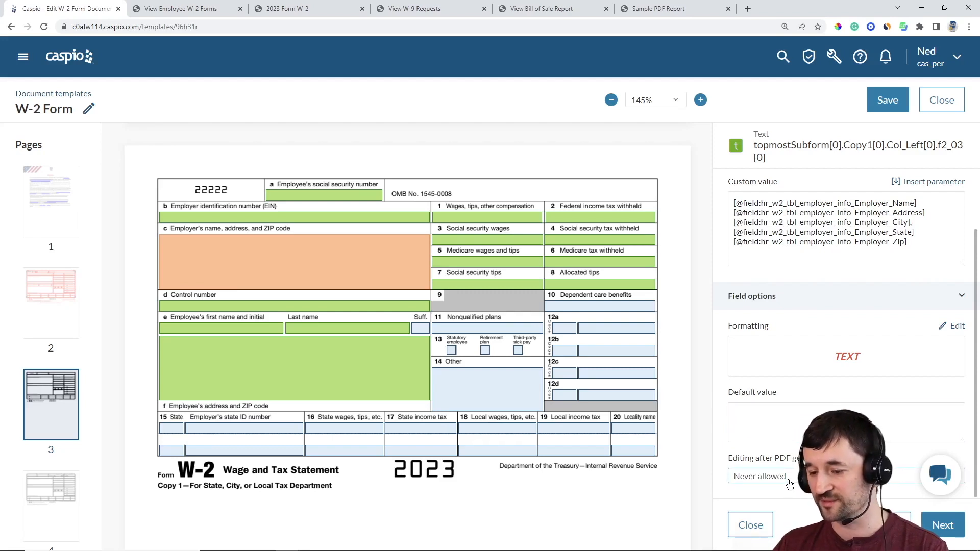
{"action": "left_click", "coordinate": [791, 480]}
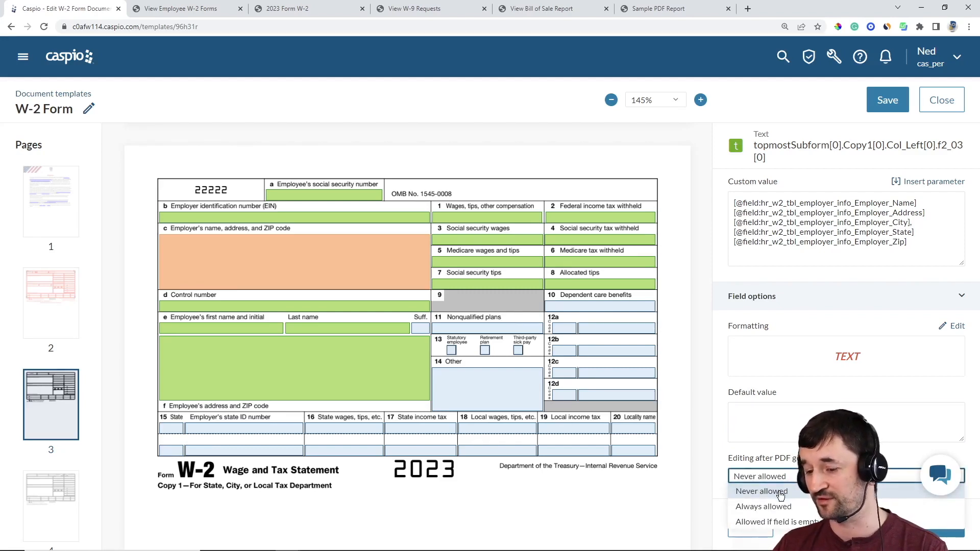
{"action": "left_click", "coordinate": [773, 491]}
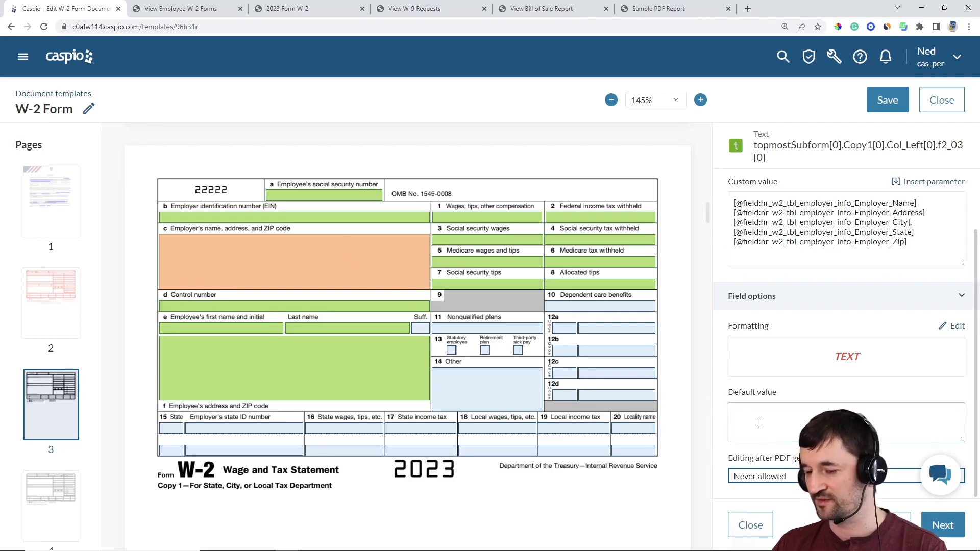
{"action": "left_click", "coordinate": [761, 477]}
{"action": "left_click", "coordinate": [766, 507]}
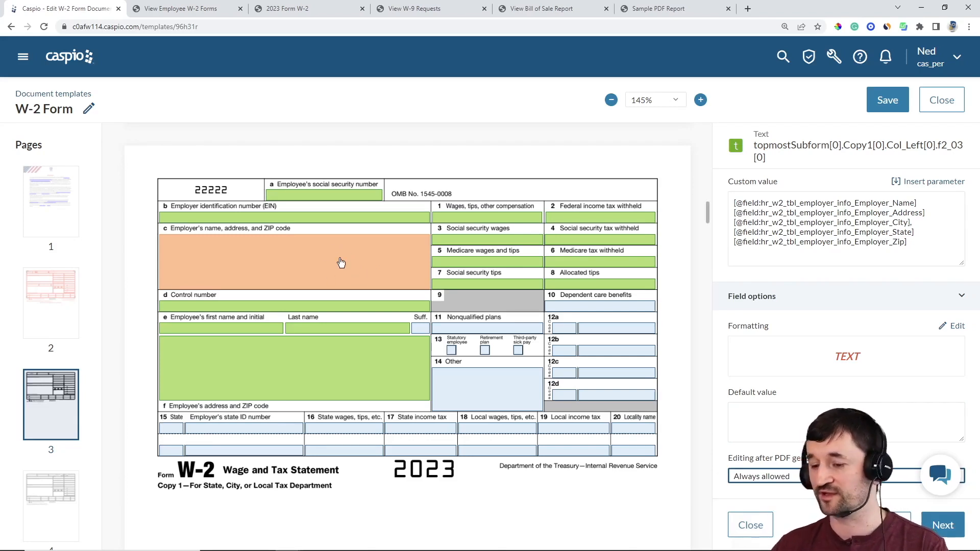
{"action": "left_click", "coordinate": [779, 478]}
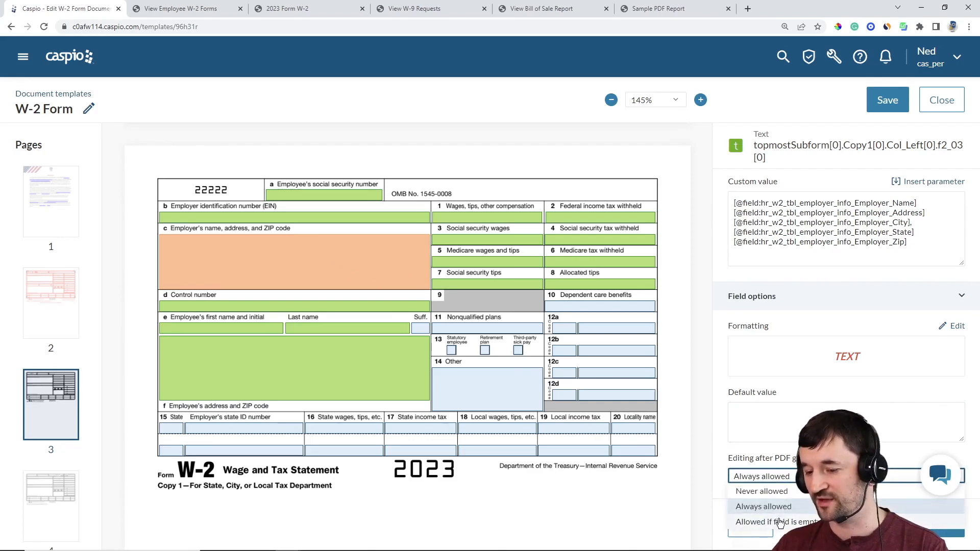
{"action": "left_click", "coordinate": [780, 524]}
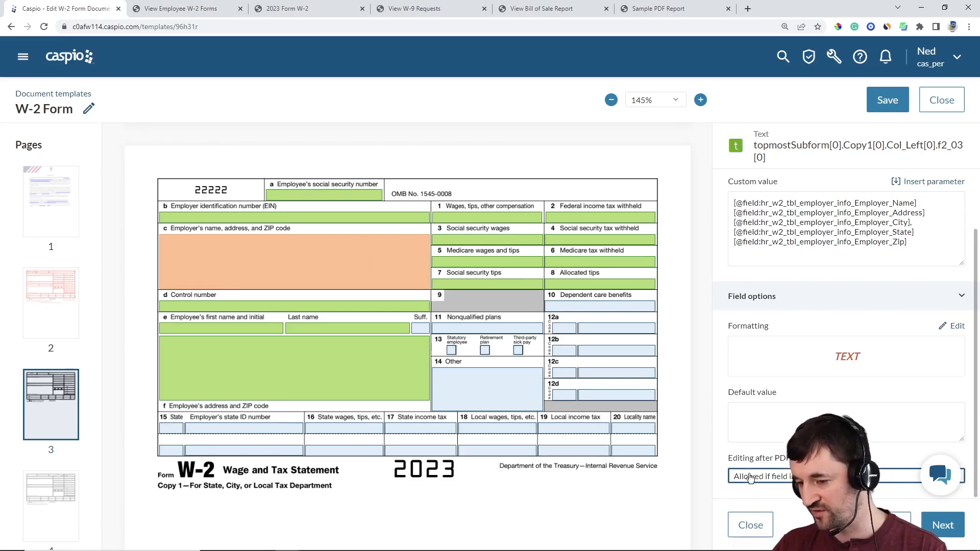
{"action": "left_click", "coordinate": [754, 477]}
{"action": "left_click", "coordinate": [756, 491]}
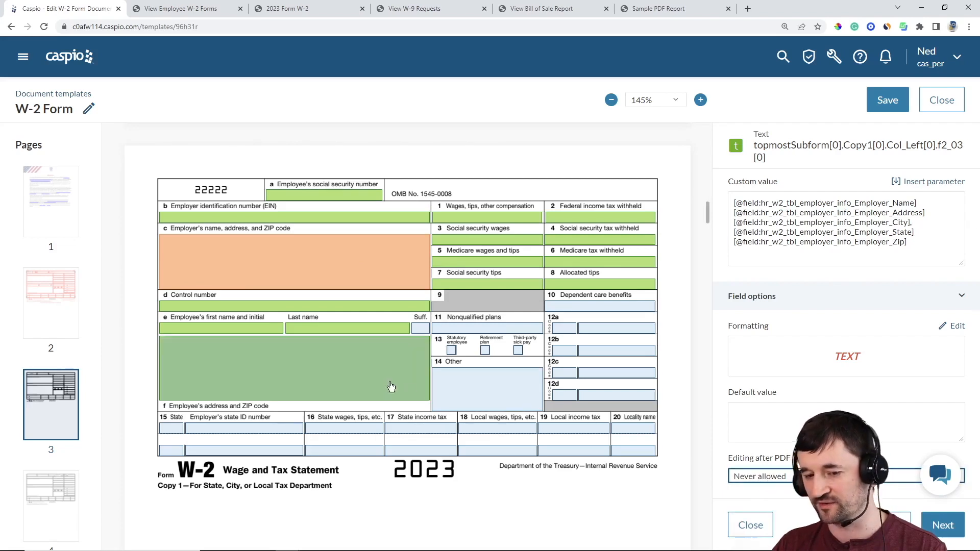
Check the field options of the employee's address and ZIP code box and save the W-2 Form template
{"action": "left_click", "coordinate": [376, 380]}
{"action": "scroll", "coordinate": [822, 401], "scroll_direction": "down", "scroll_amount": 1}
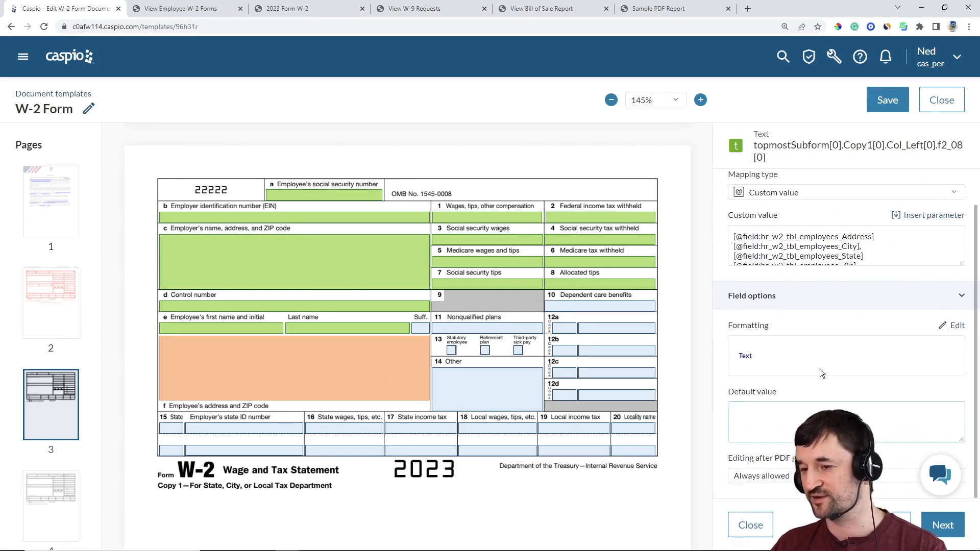
{"action": "left_click", "coordinate": [889, 101]}
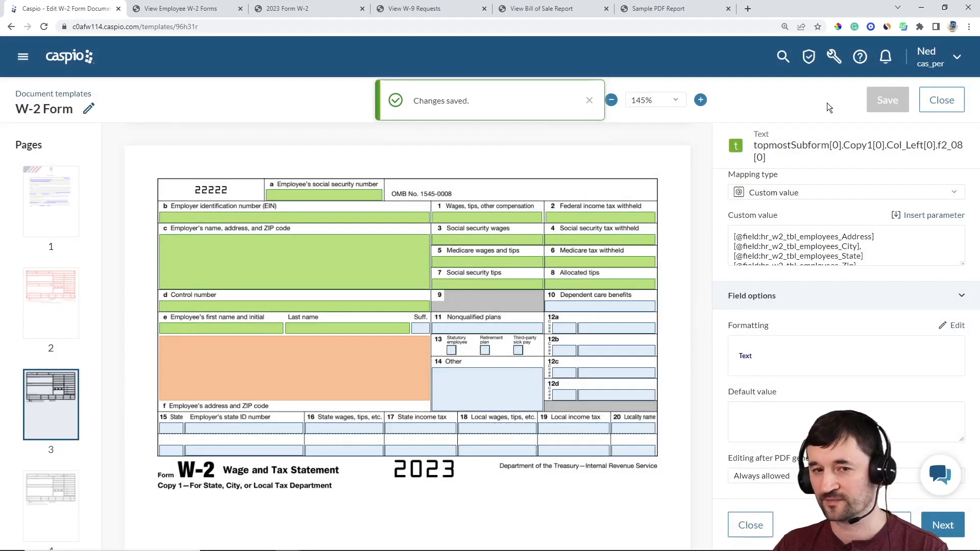
Replace the old W-2 PDF with a newly generated one for the 2021 record and check page 3, including its editable employee address box
{"action": "left_click", "coordinate": [348, 18]}
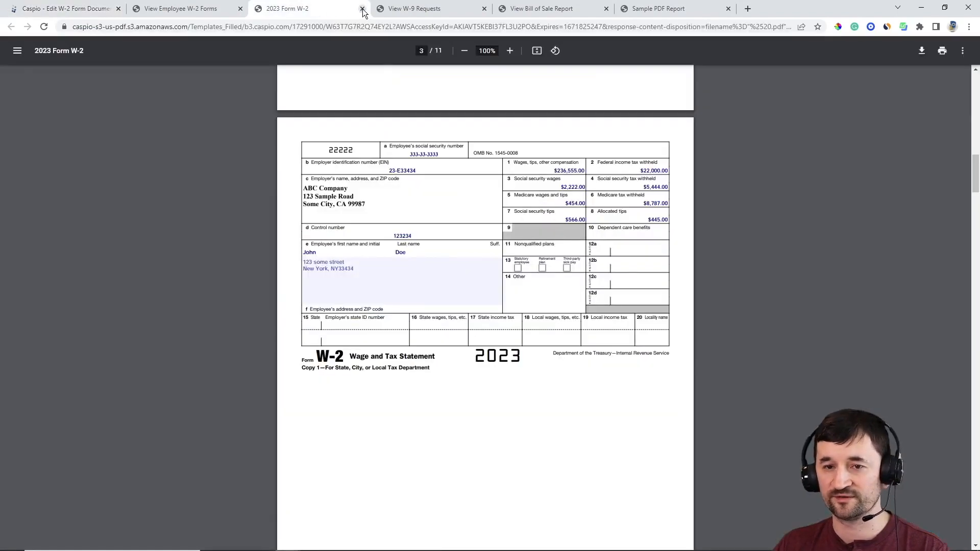
{"action": "left_click", "coordinate": [362, 9]}
{"action": "left_click", "coordinate": [209, 8]}
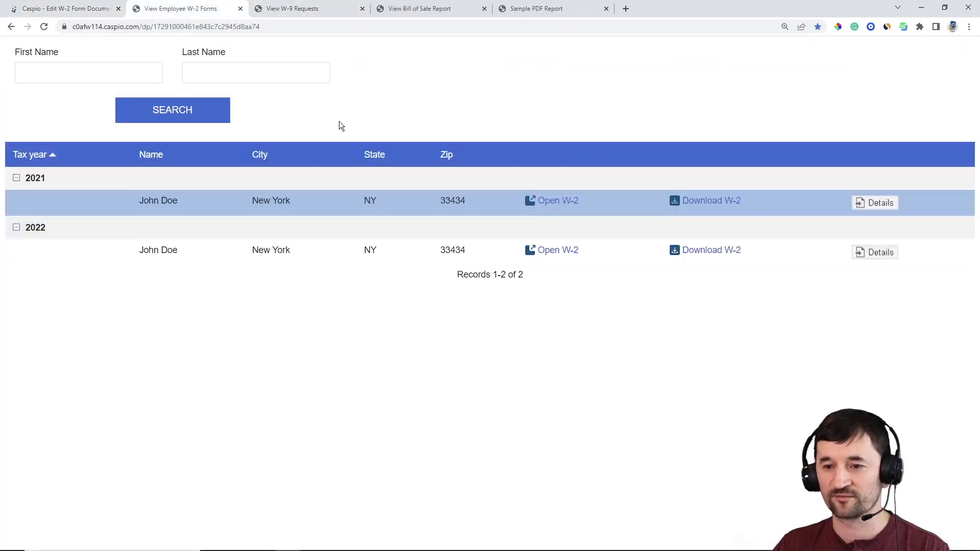
{"action": "left_click", "coordinate": [566, 202]}
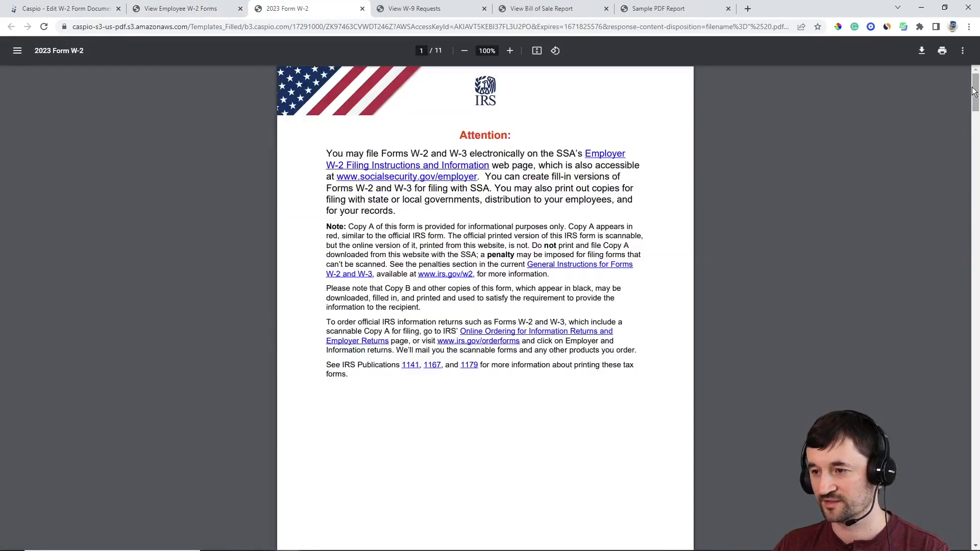
{"action": "left_click_drag", "start_coordinate": [975, 91], "coordinate": [977, 170]}
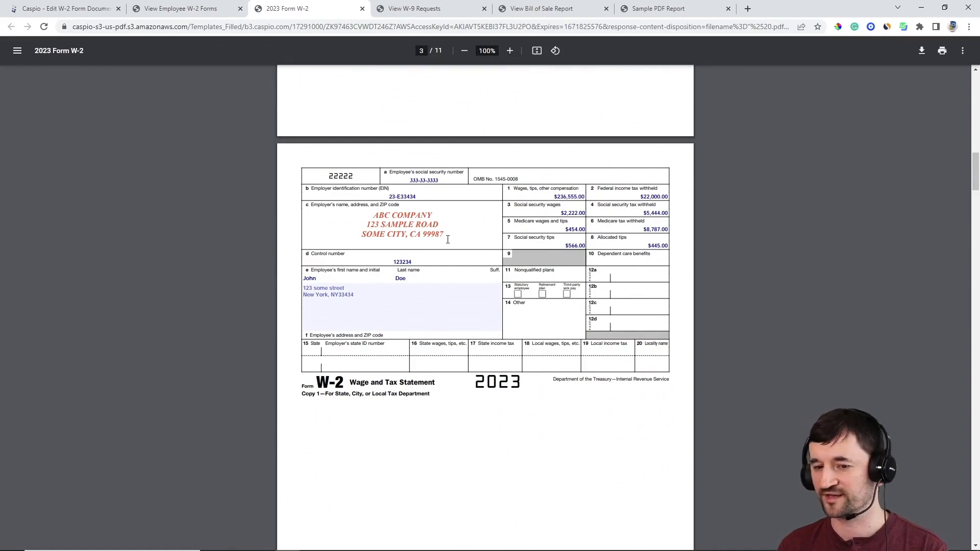
{"action": "left_click", "coordinate": [406, 308]}
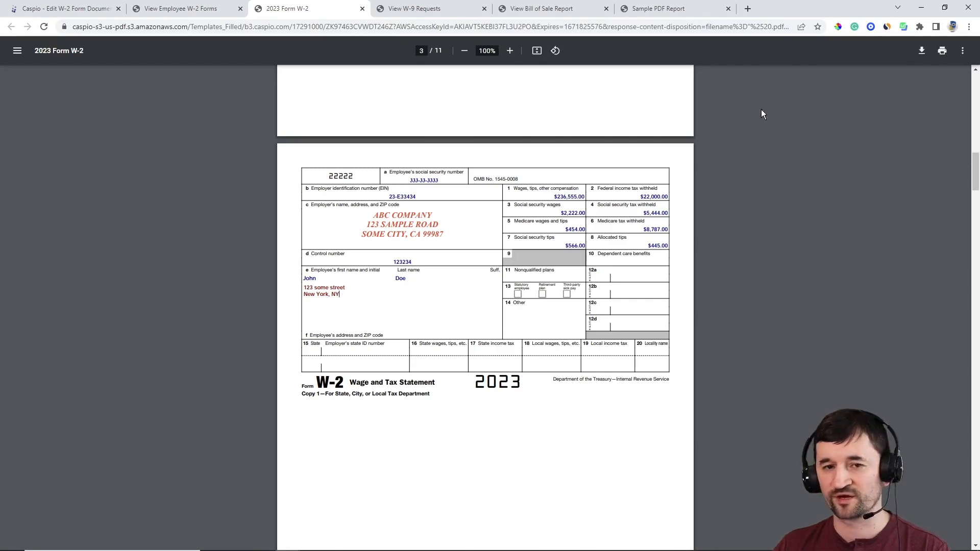
Return to Caspio and open the View Employee W-2 Forms DataPage of the Document Template Examples app for editing
{"action": "left_click", "coordinate": [219, 10]}
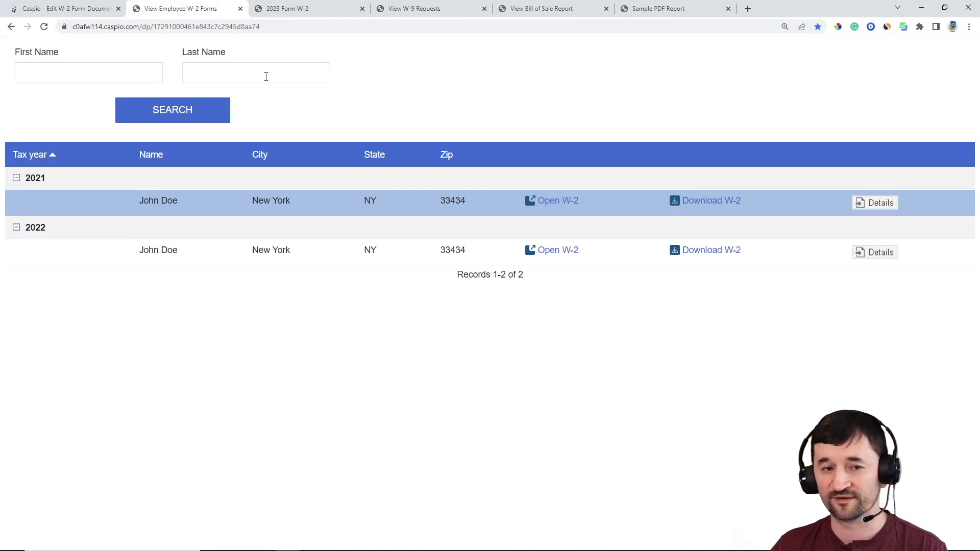
{"action": "left_click", "coordinate": [100, 14]}
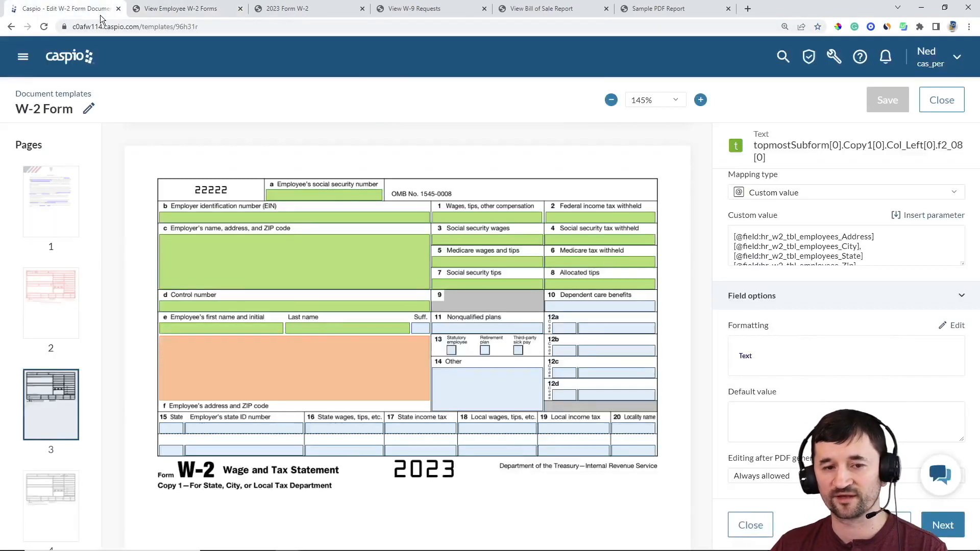
{"action": "left_click", "coordinate": [84, 65]}
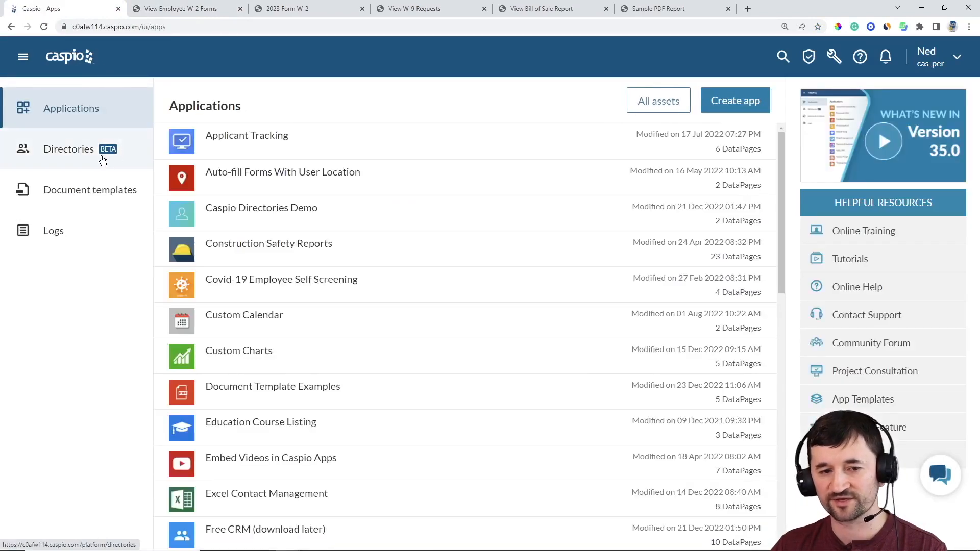
{"action": "left_click", "coordinate": [213, 403]}
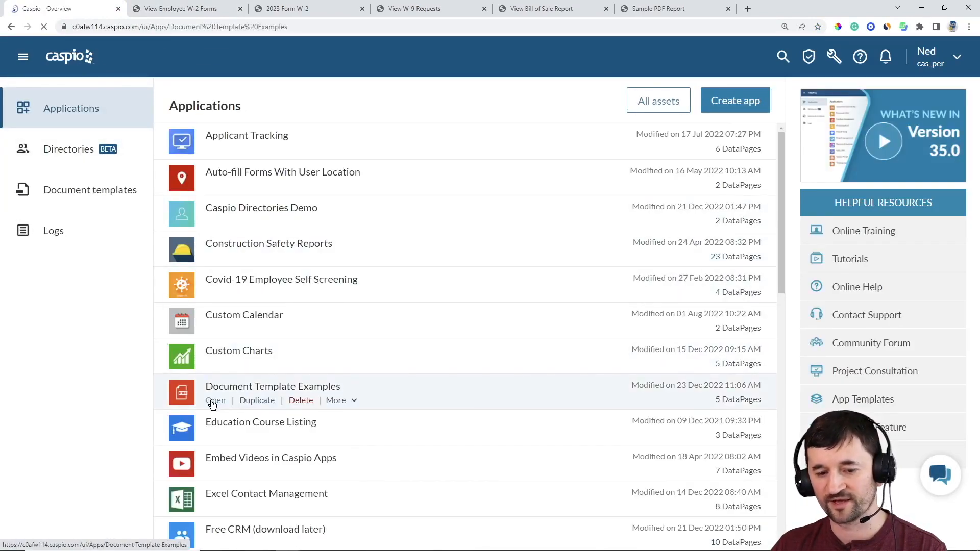
{"action": "left_click", "coordinate": [32, 146]}
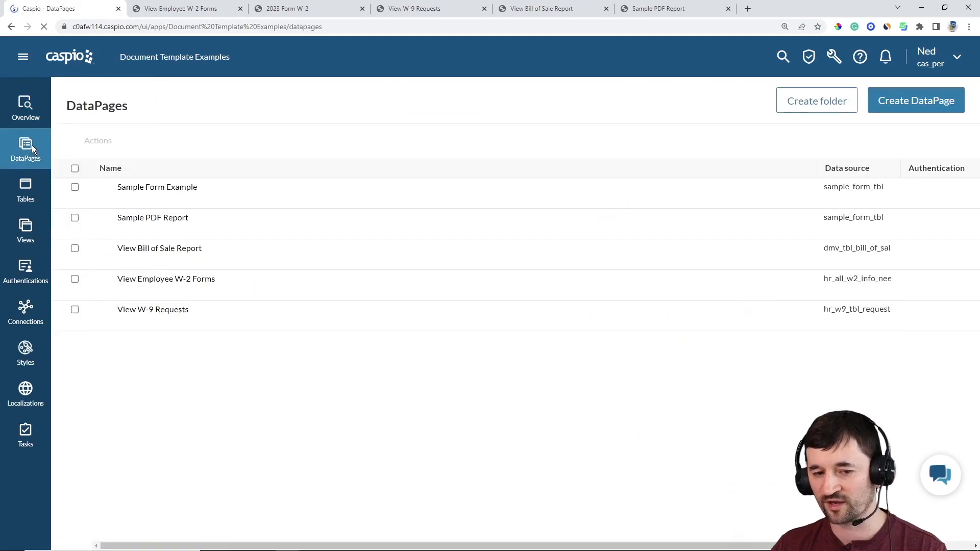
{"action": "mouse_move", "coordinate": [138, 284]}
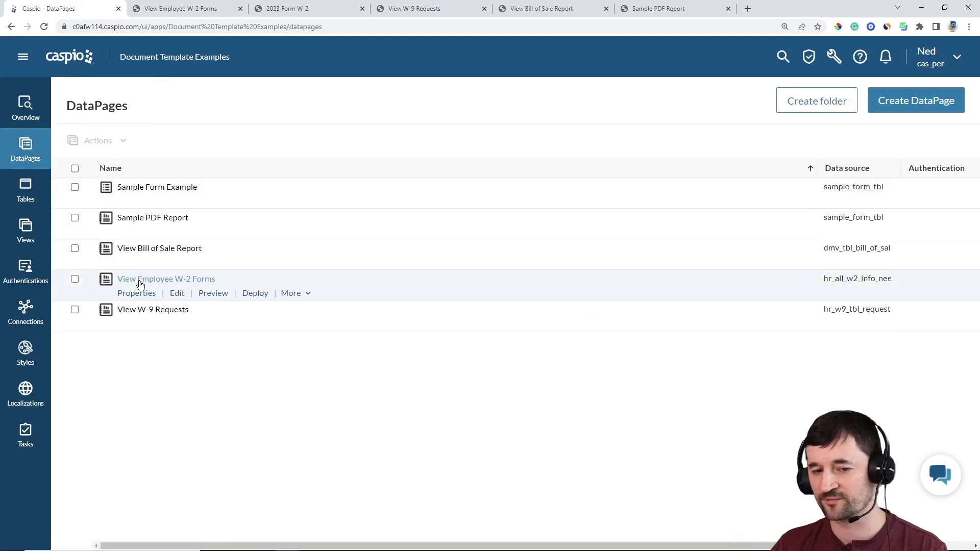
{"action": "left_click", "coordinate": [177, 295]}
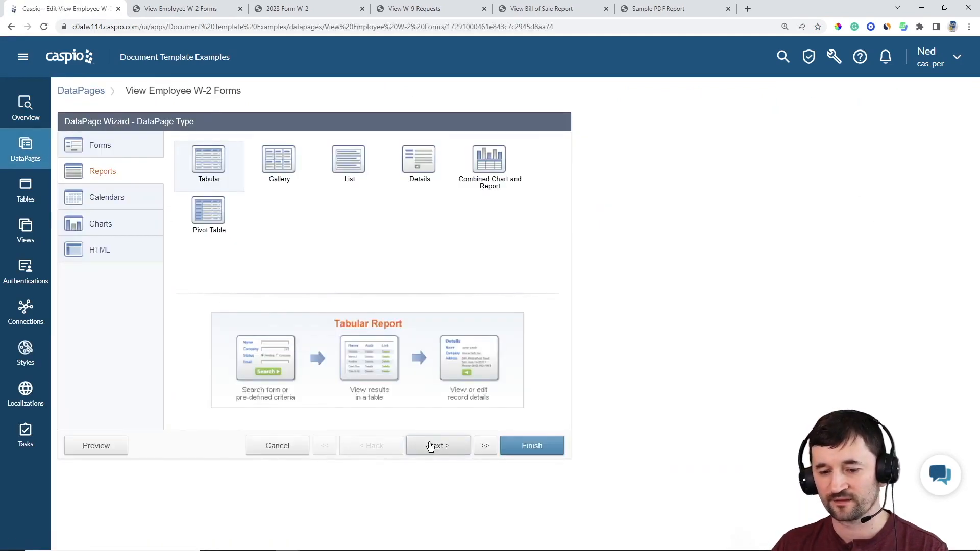
Advance the DataPage wizard from the report type to the Configure Results Page Fields page, keeping the existing settings
{"action": "left_click", "coordinate": [431, 447]}
{"action": "left_click", "coordinate": [433, 448]}
{"action": "left_click", "coordinate": [434, 448]}
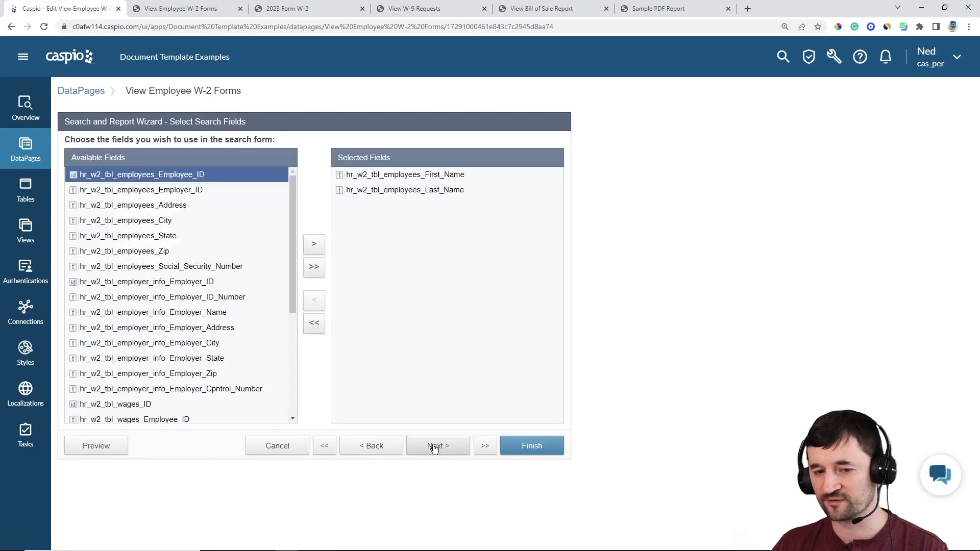
{"action": "left_click", "coordinate": [434, 448]}
{"action": "left_click", "coordinate": [434, 447]}
{"action": "left_click", "coordinate": [434, 448]}
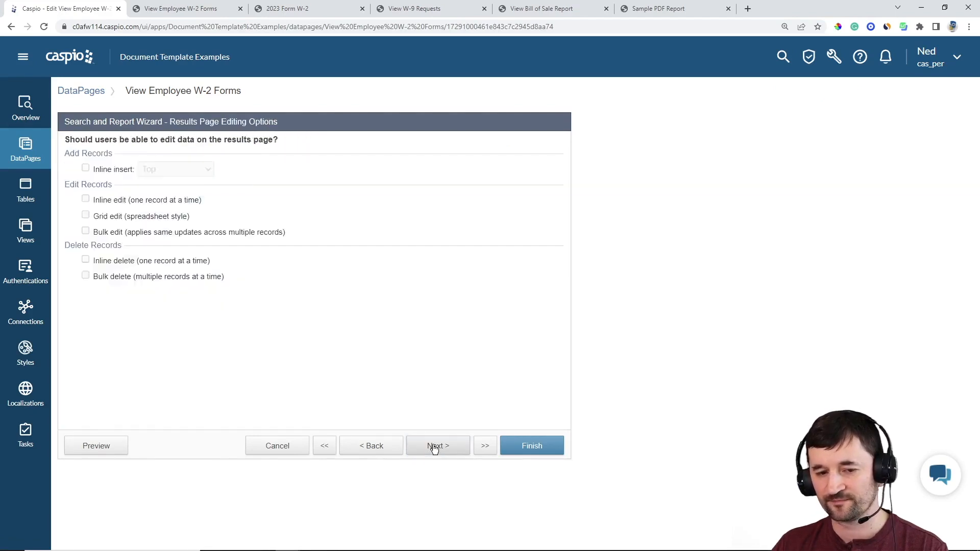
{"action": "left_click", "coordinate": [434, 448]}
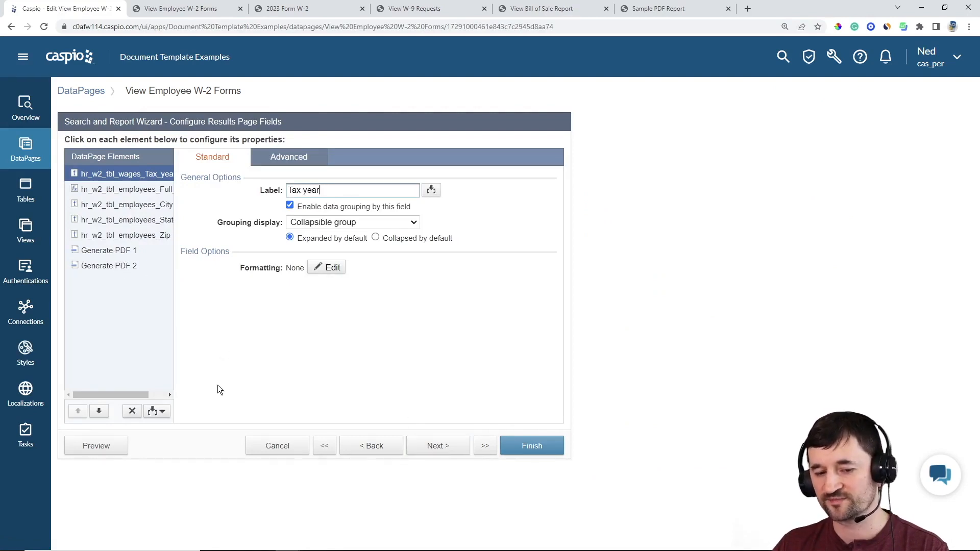
Examine the insertable Generate PDF element and the action and document template choices of the existing Generate PDF 1 element
{"action": "left_click", "coordinate": [161, 412]}
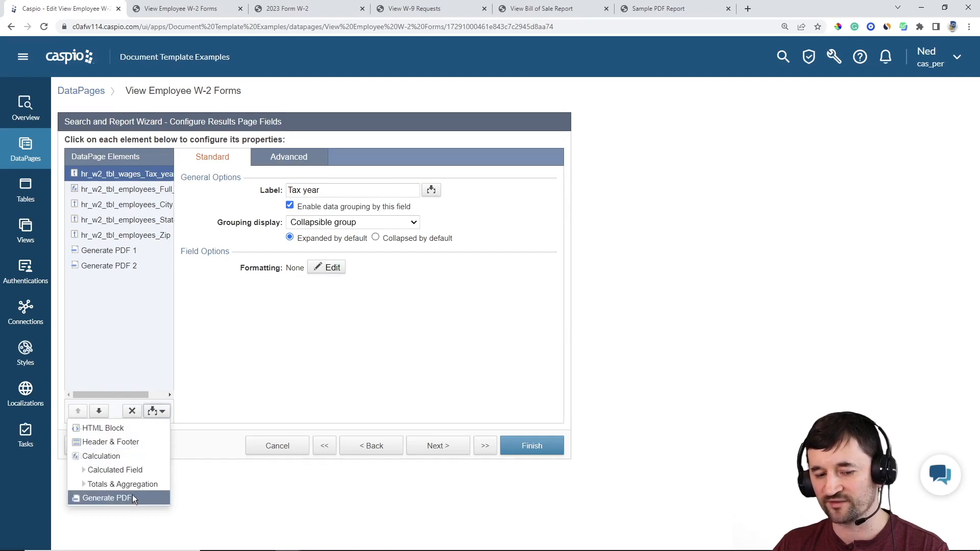
{"action": "left_click", "coordinate": [123, 256]}
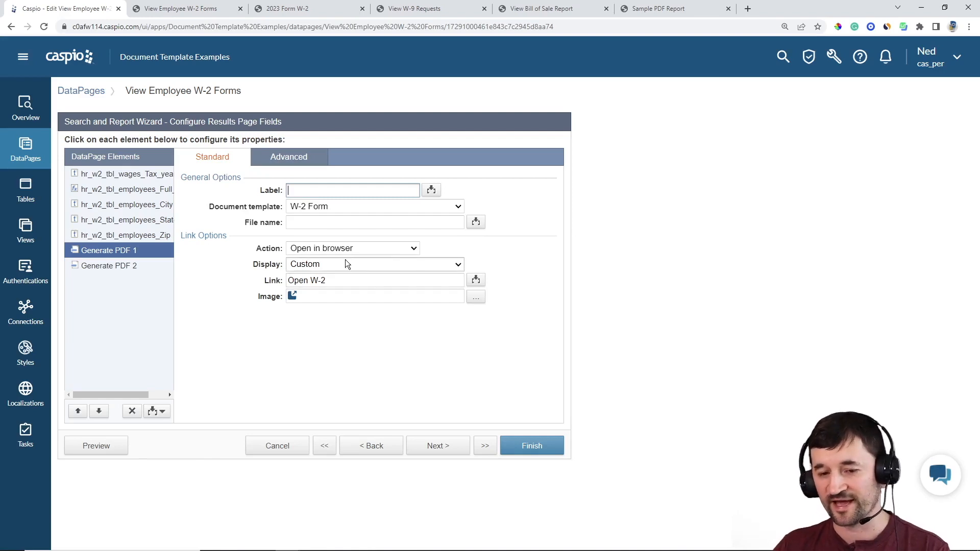
{"action": "left_click", "coordinate": [400, 249]}
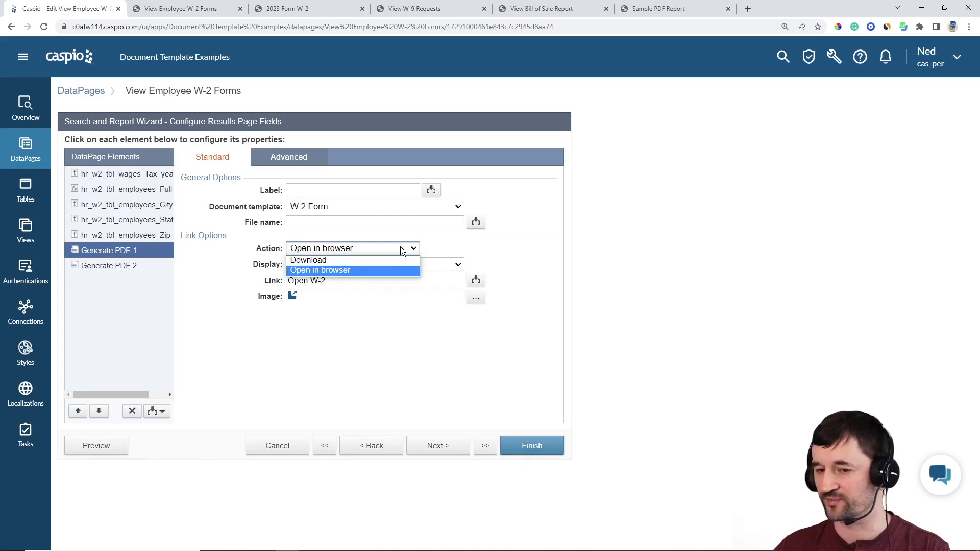
{"action": "left_click", "coordinate": [569, 232]}
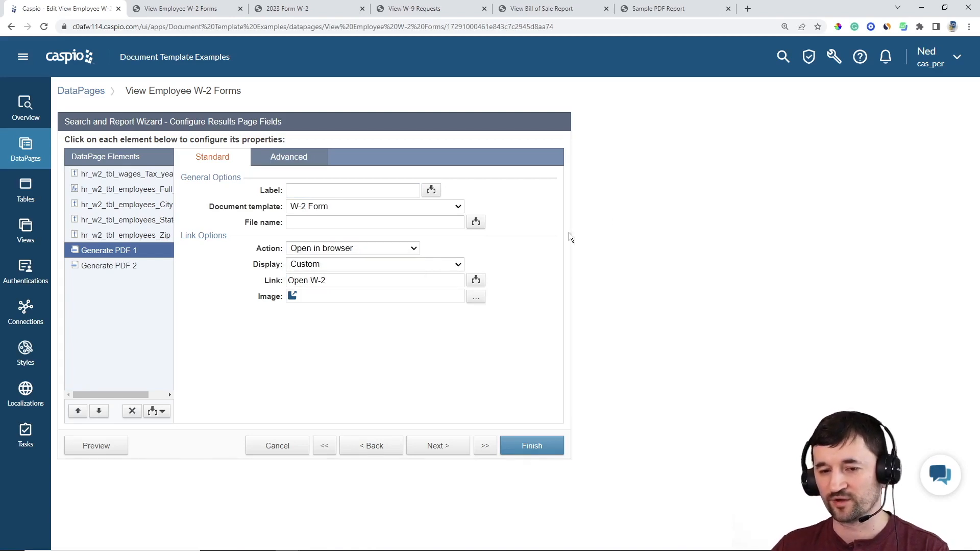
{"action": "left_click", "coordinate": [354, 209]}
{"action": "left_click", "coordinate": [354, 214]}
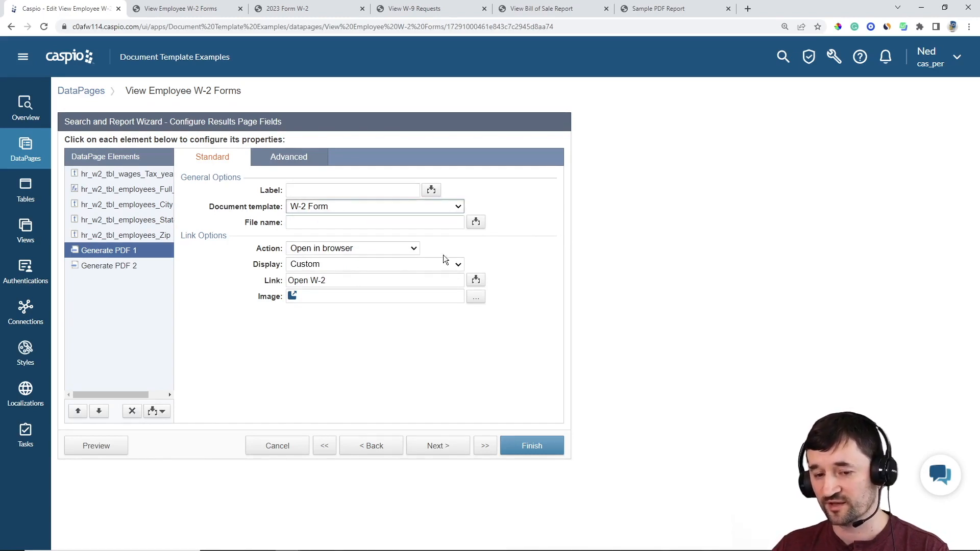
Try the Custom image option for the Generate PDF 1 link, and restore the solid blue Open in browser icon
{"action": "left_click", "coordinate": [479, 299]}
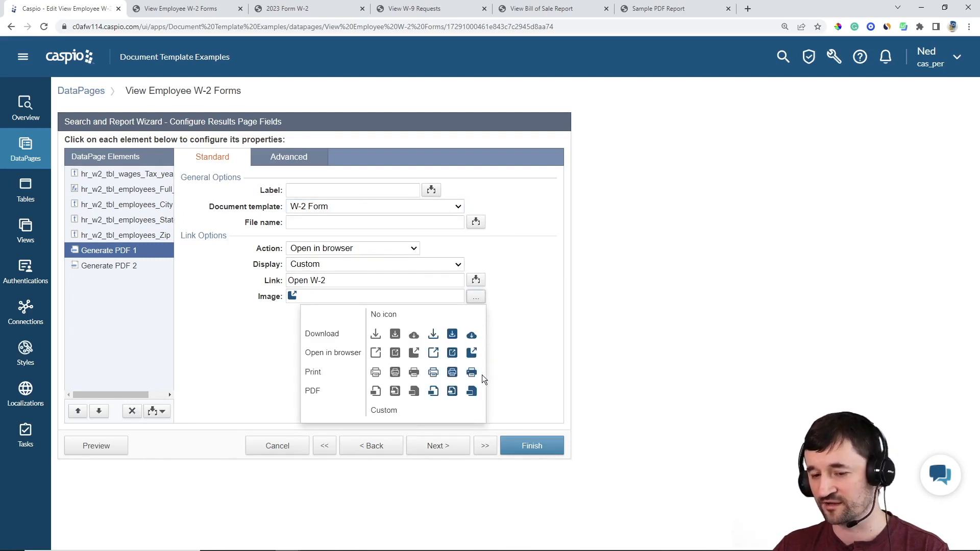
{"action": "left_click", "coordinate": [403, 412]}
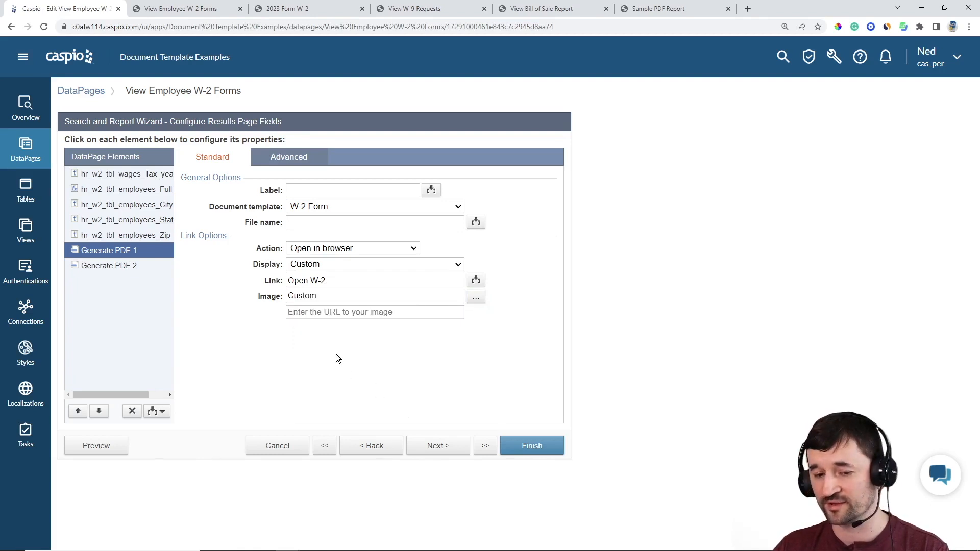
{"action": "left_click", "coordinate": [293, 311]}
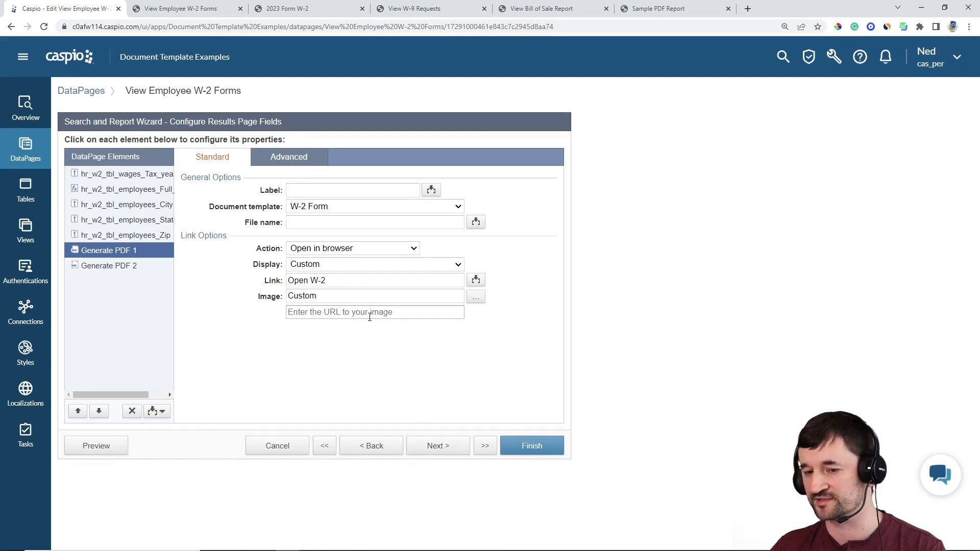
{"action": "left_click", "coordinate": [479, 298]}
{"action": "left_click", "coordinate": [472, 350]}
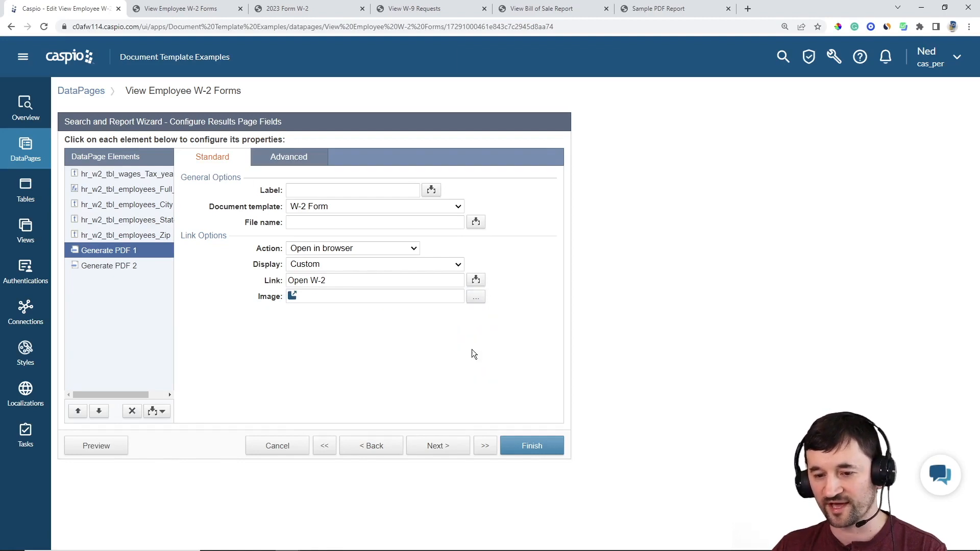
Check the settings of the Generate PDF 2 element and advance the wizard to the Configure Details Page Fields page
{"action": "left_click", "coordinate": [131, 267]}
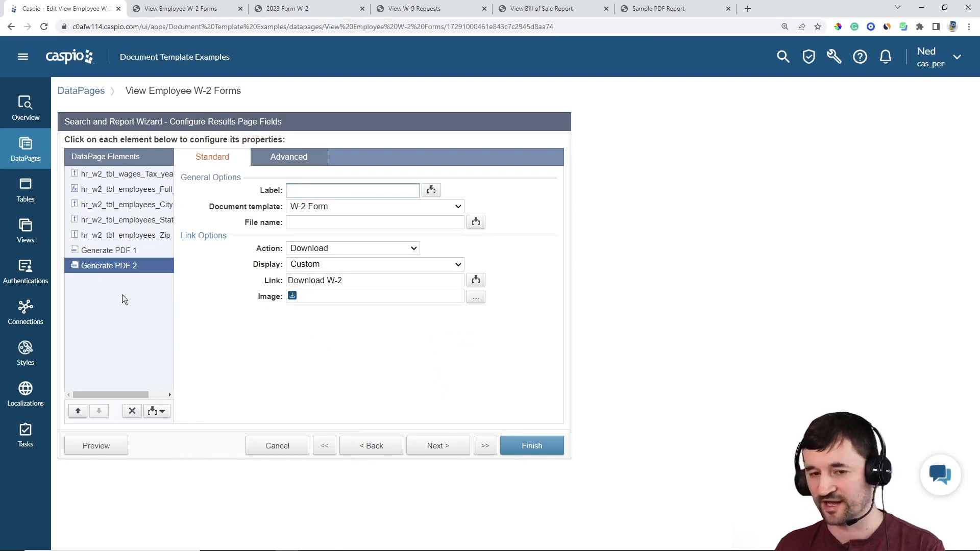
{"action": "left_click", "coordinate": [444, 451]}
{"action": "left_click", "coordinate": [444, 450]}
{"action": "left_click", "coordinate": [444, 451]}
{"action": "left_click", "coordinate": [444, 451]}
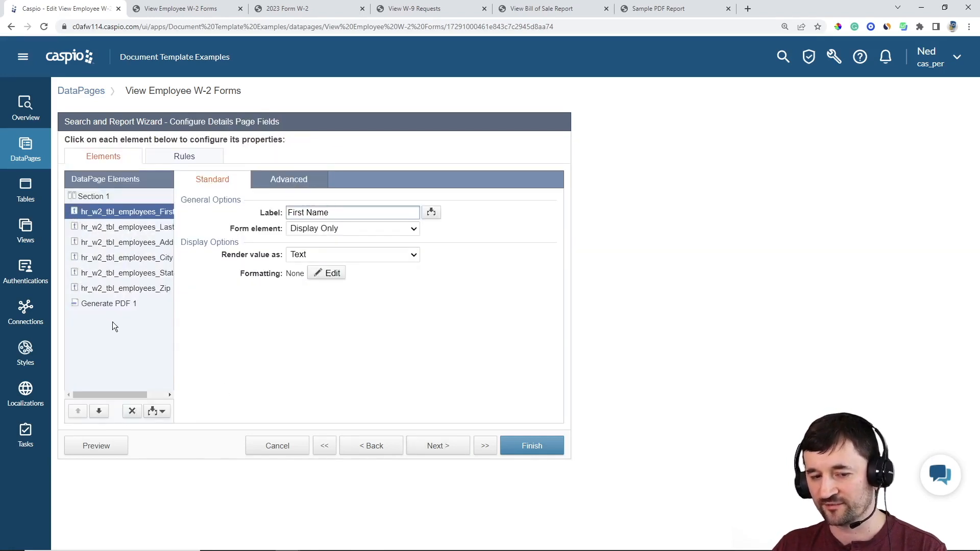
Insert another Generate PDF element on the details page and move it to the end of the element list
{"action": "left_click", "coordinate": [157, 412]}
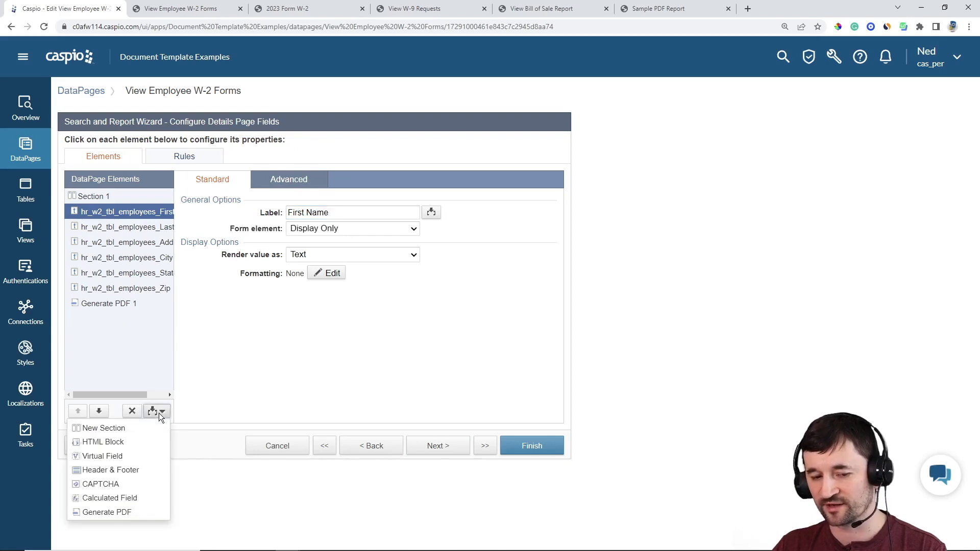
{"action": "left_click", "coordinate": [135, 511]}
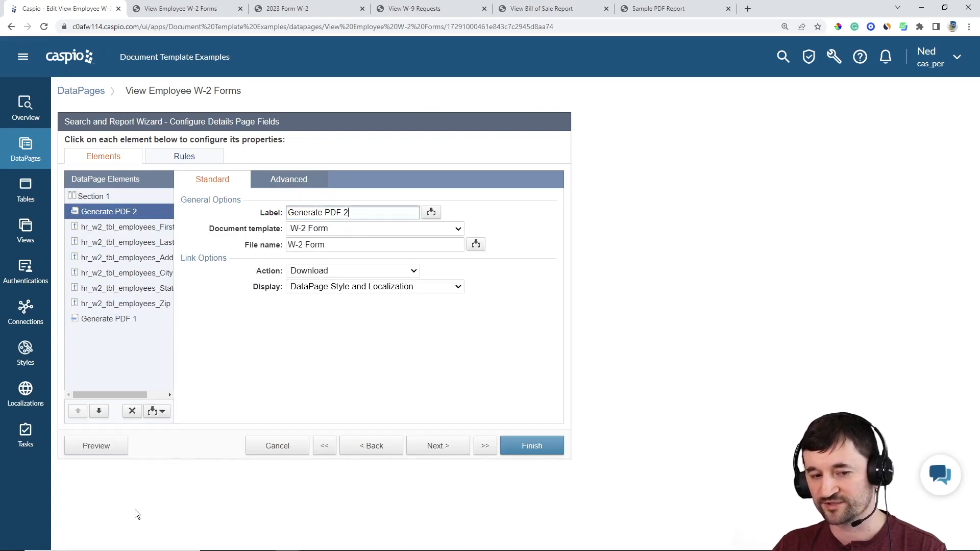
{"action": "left_click", "coordinate": [99, 412]}
{"action": "left_click", "coordinate": [99, 411]}
{"action": "left_click", "coordinate": [99, 411]}
{"action": "left_click", "coordinate": [99, 412]}
{"action": "left_click", "coordinate": [99, 412]}
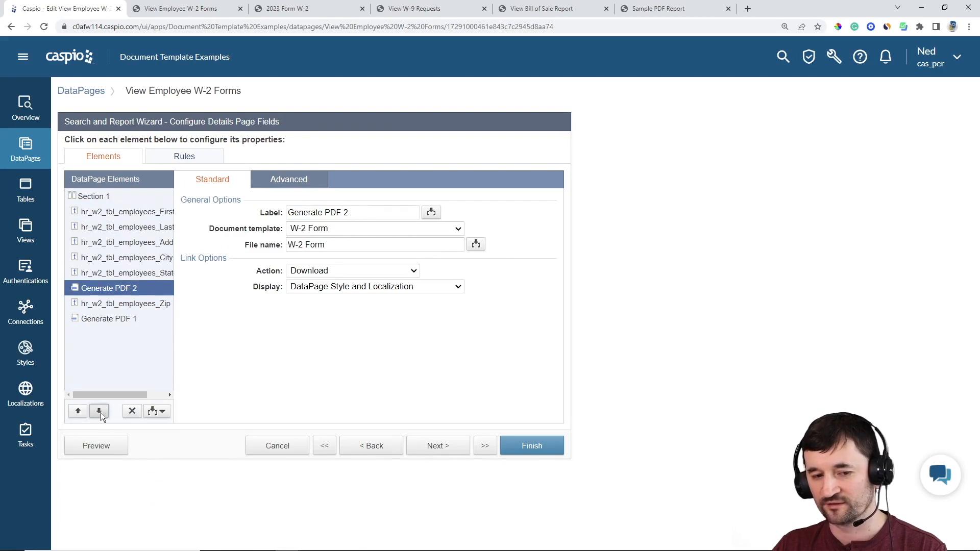
{"action": "left_click", "coordinate": [99, 411]}
{"action": "left_click", "coordinate": [99, 412]}
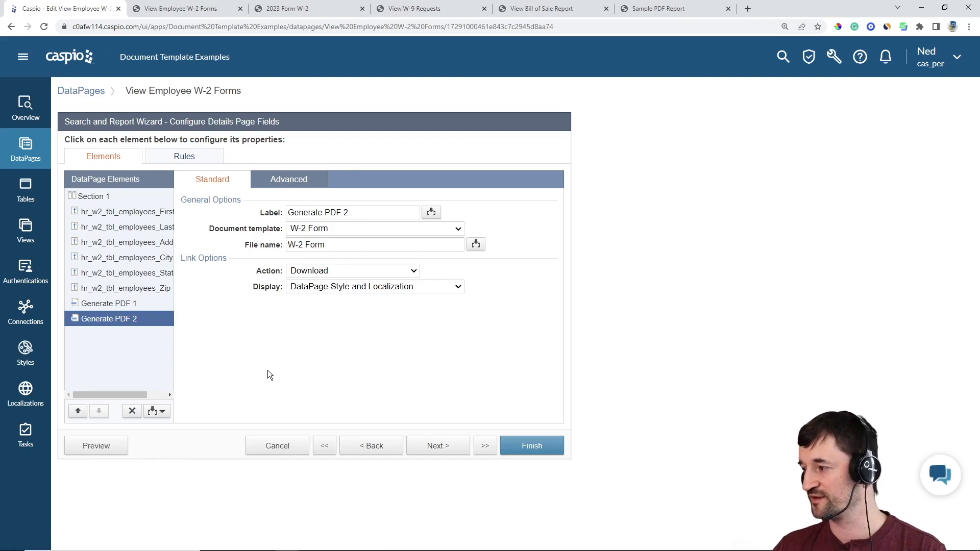
Switch to the View W-9 Requests report and view the generated W-9 PDF for ACME Inc
{"action": "left_click", "coordinate": [423, 11]}
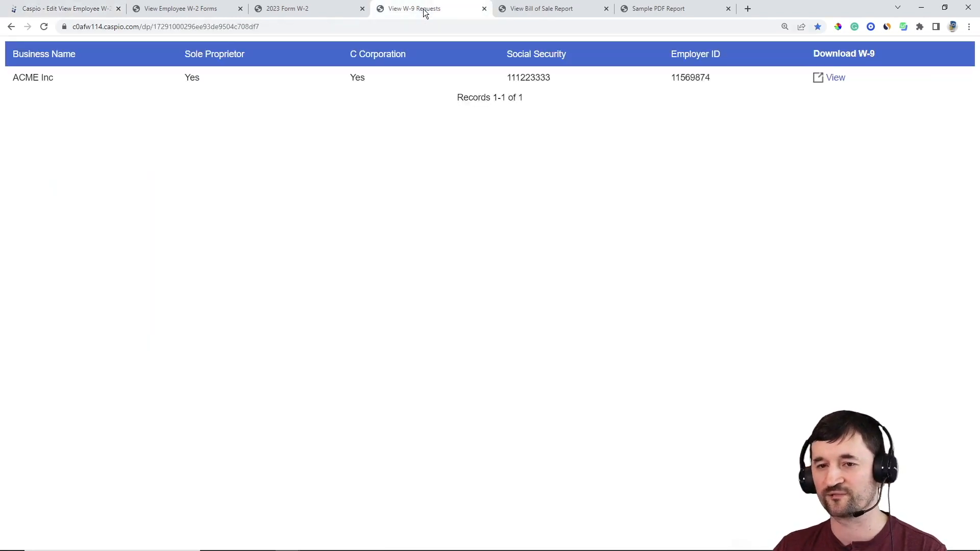
{"action": "left_click", "coordinate": [836, 78]}
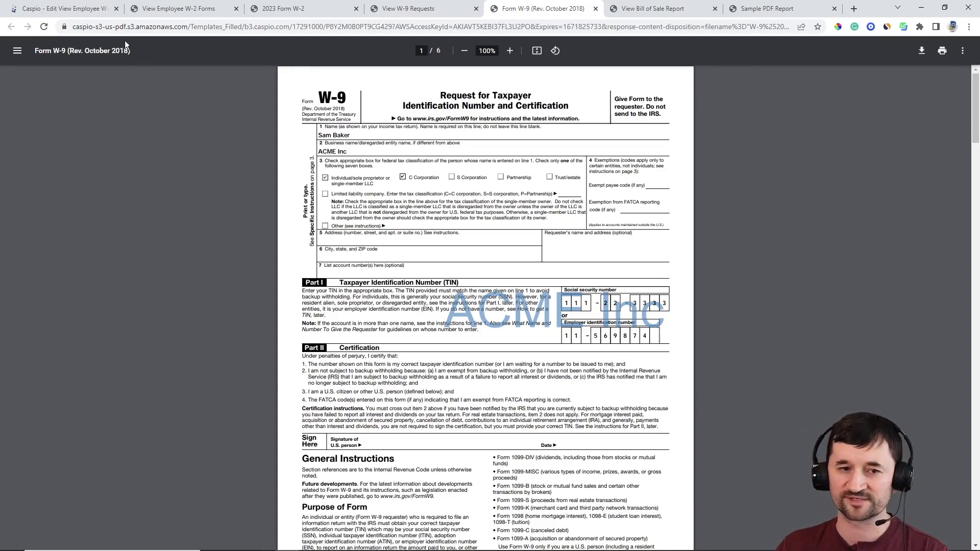
Return to Caspio, cancel the DataPage edits and open the W-9 Form document template for editing
{"action": "left_click", "coordinate": [101, 12]}
{"action": "left_click", "coordinate": [70, 57]}
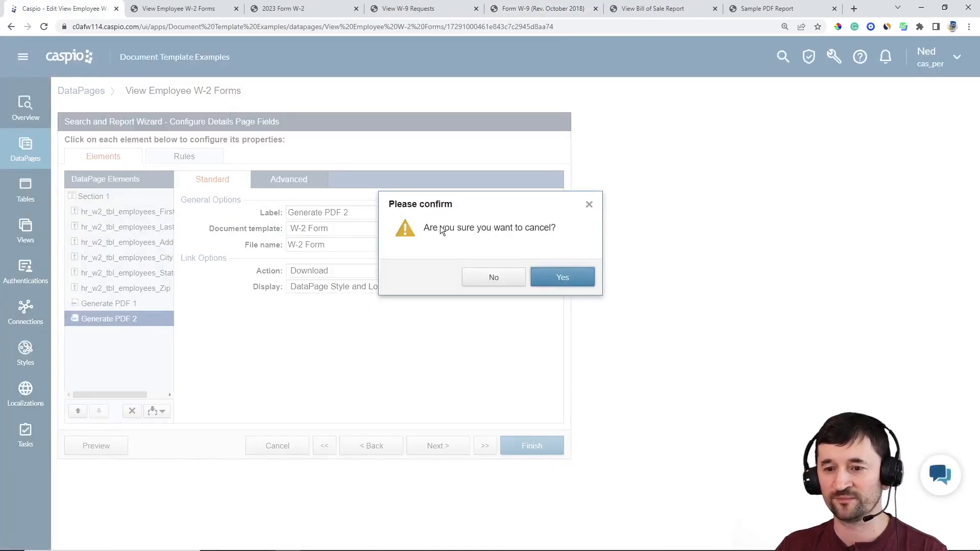
{"action": "left_click", "coordinate": [553, 277]}
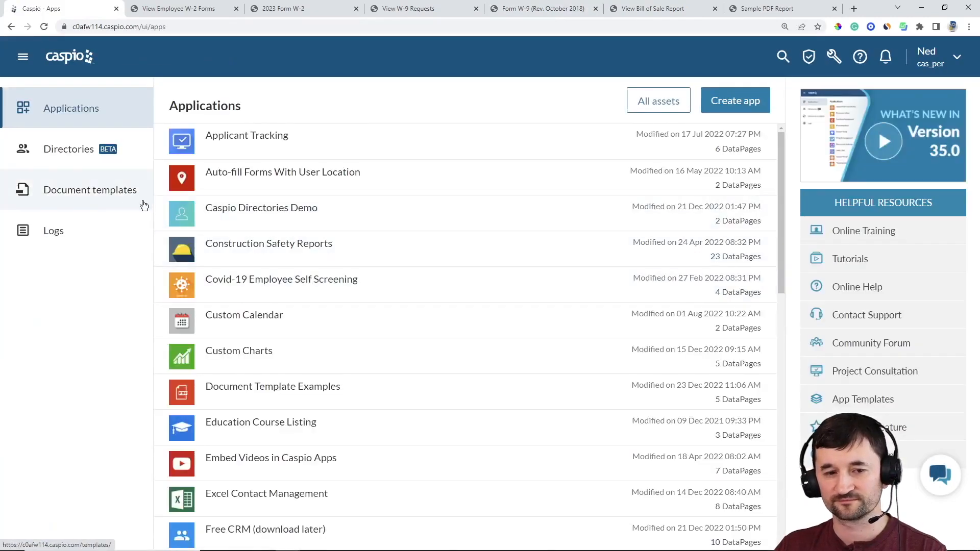
{"action": "left_click", "coordinate": [102, 192]}
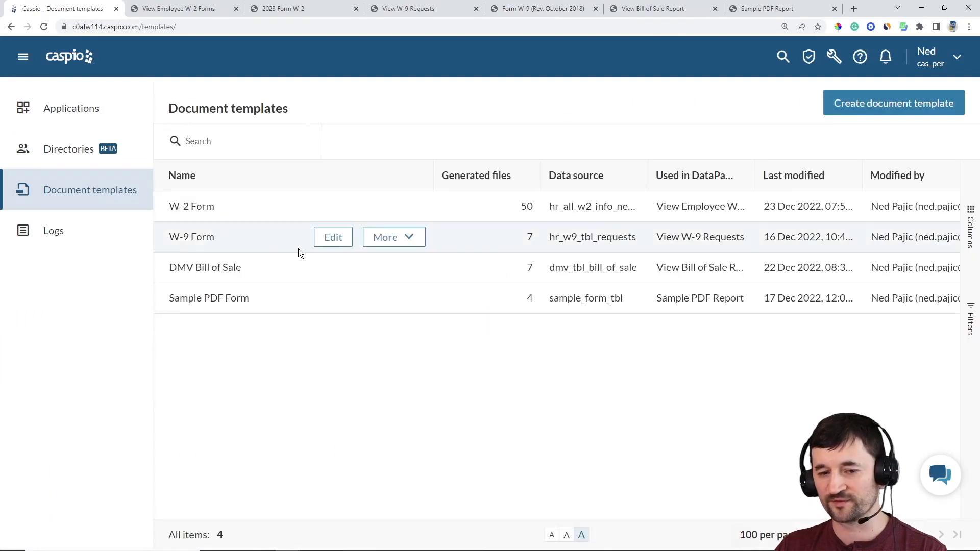
{"action": "left_click", "coordinate": [333, 238]}
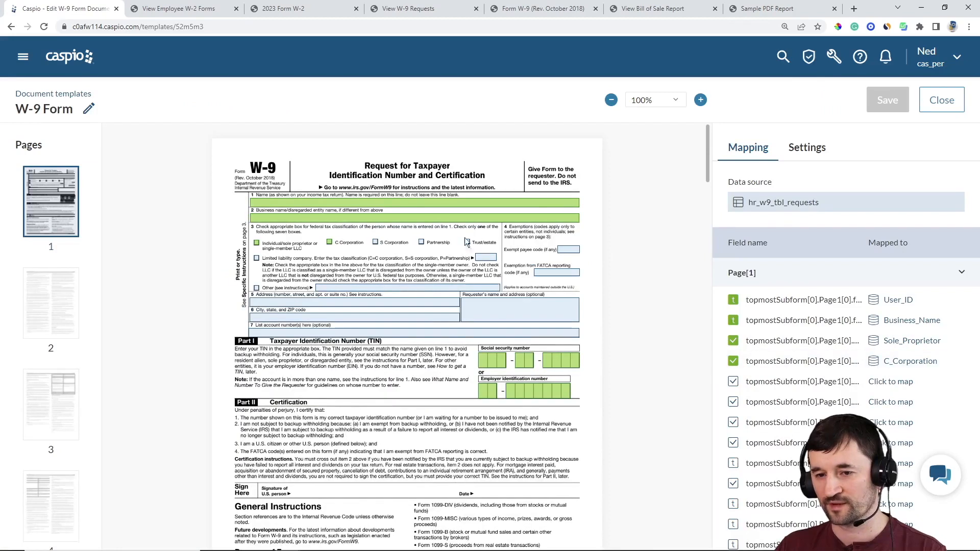
Scale the W-9 page to width and inspect the mapping of the line 1 Name field
{"action": "left_click", "coordinate": [655, 100]}
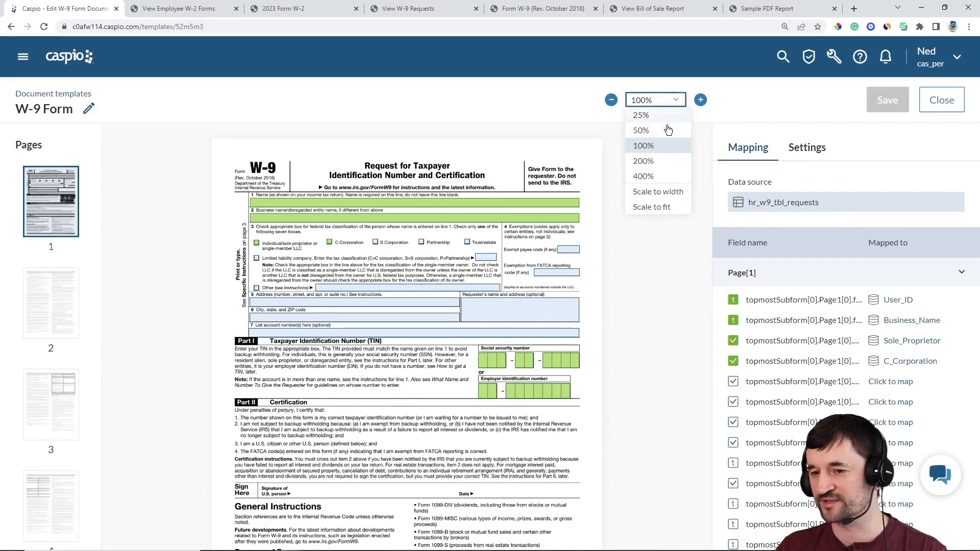
{"action": "left_click", "coordinate": [658, 191]}
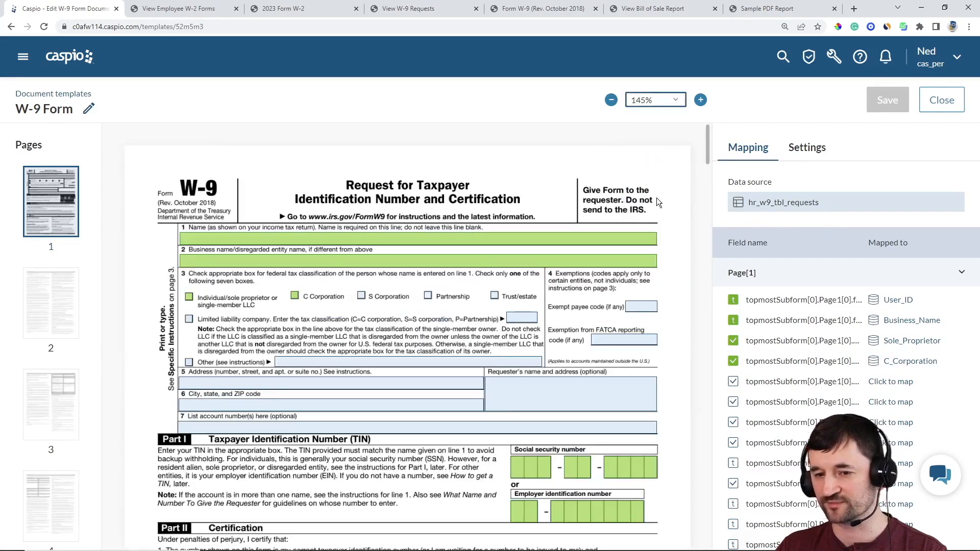
{"action": "left_click", "coordinate": [509, 243]}
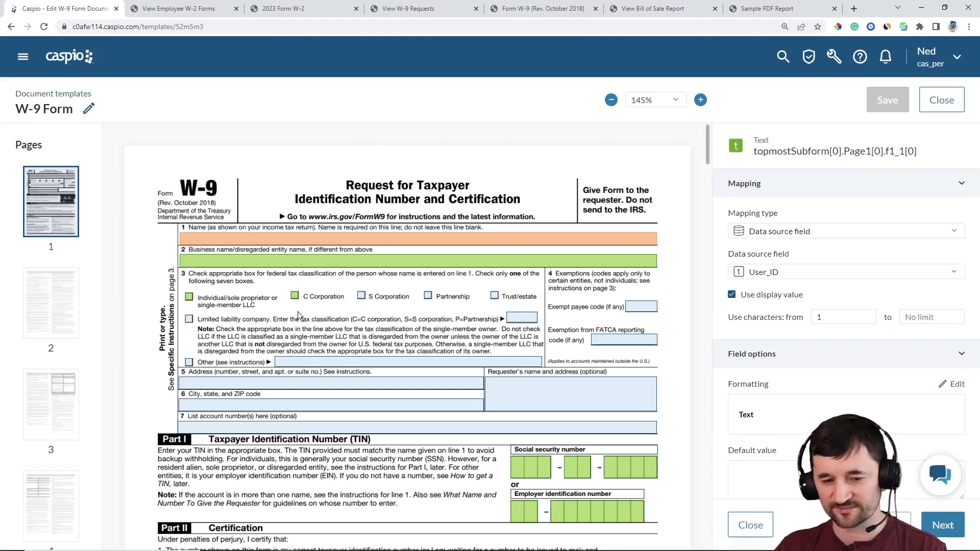
Examine the data source fields and selection conditions of the Individual/sole proprietor and C Corporation checkboxes
{"action": "left_click", "coordinate": [190, 298]}
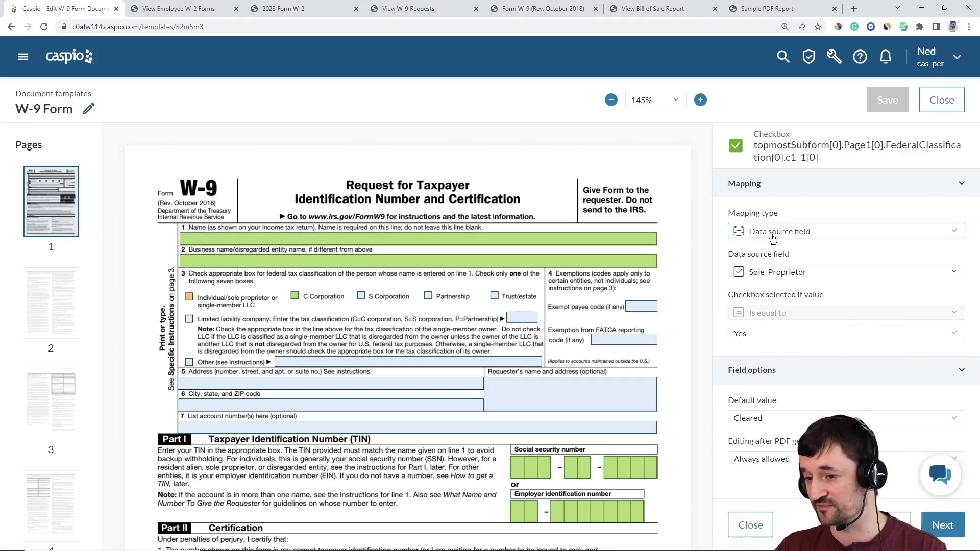
{"action": "left_click", "coordinate": [805, 273]}
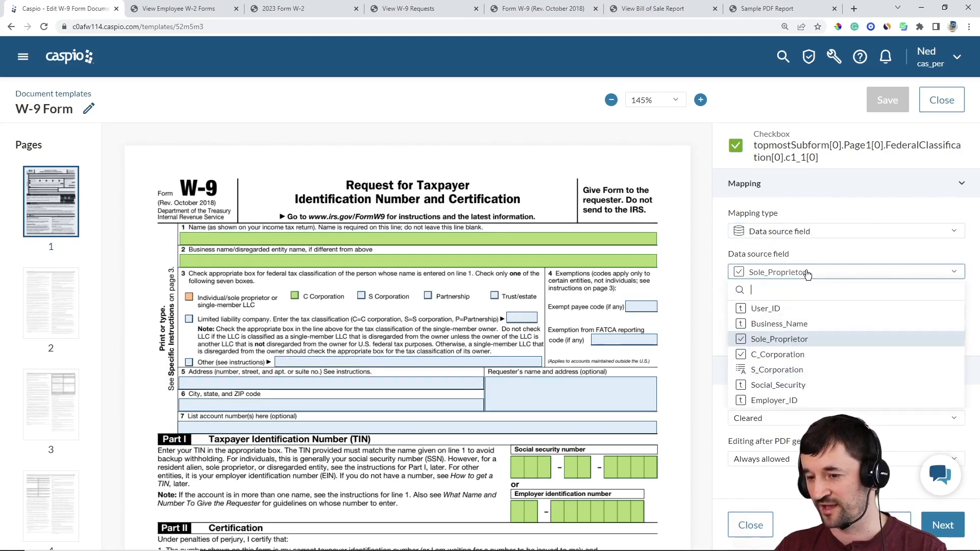
{"action": "left_click", "coordinate": [742, 345]}
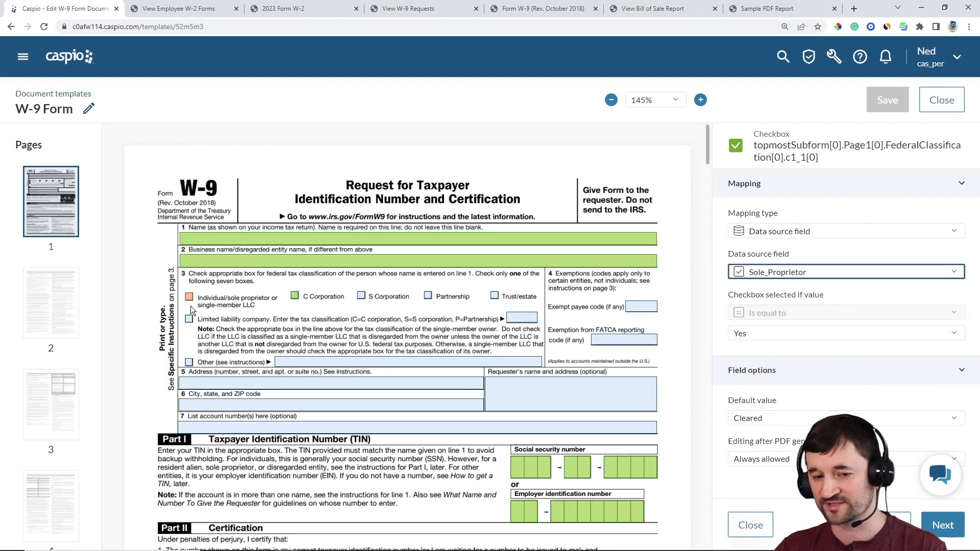
{"action": "left_click", "coordinate": [295, 298]}
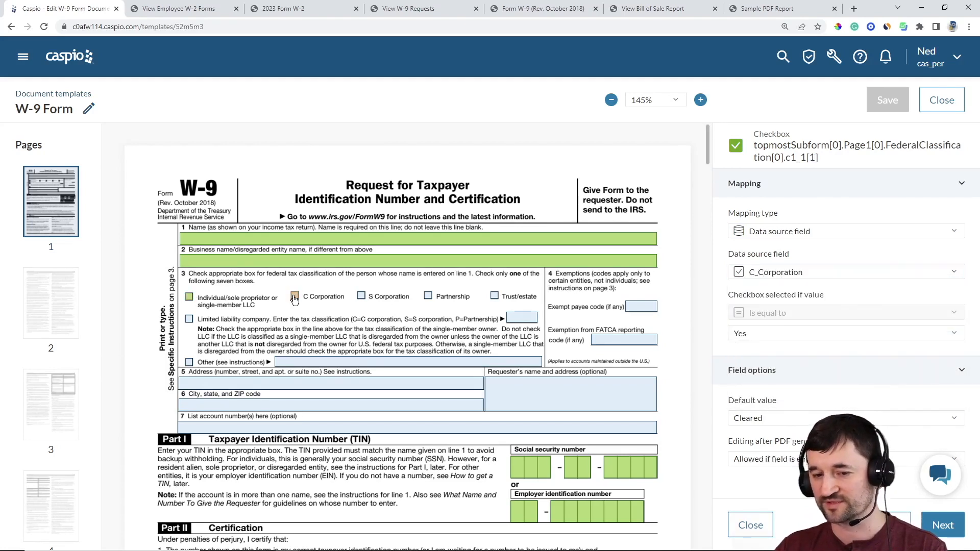
{"action": "left_click", "coordinate": [766, 273]}
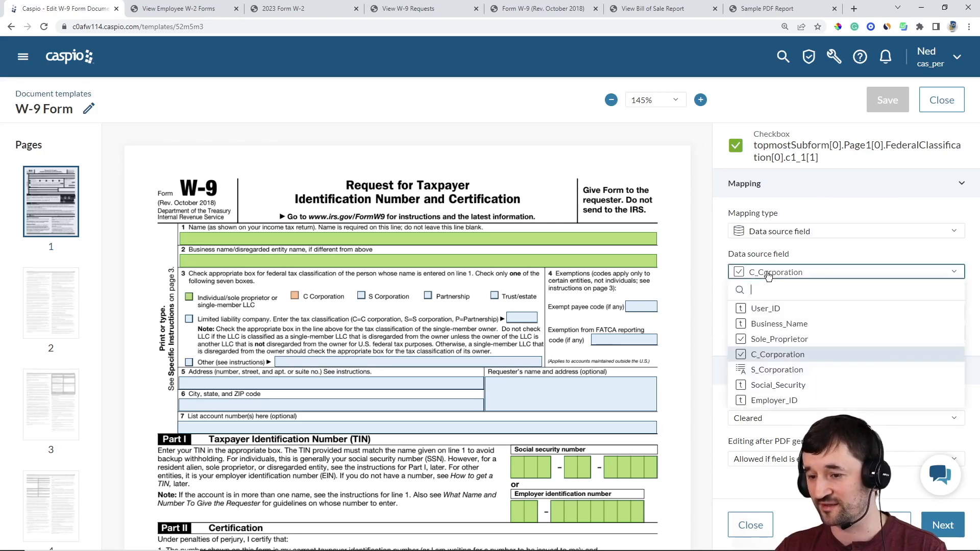
{"action": "left_click", "coordinate": [764, 356]}
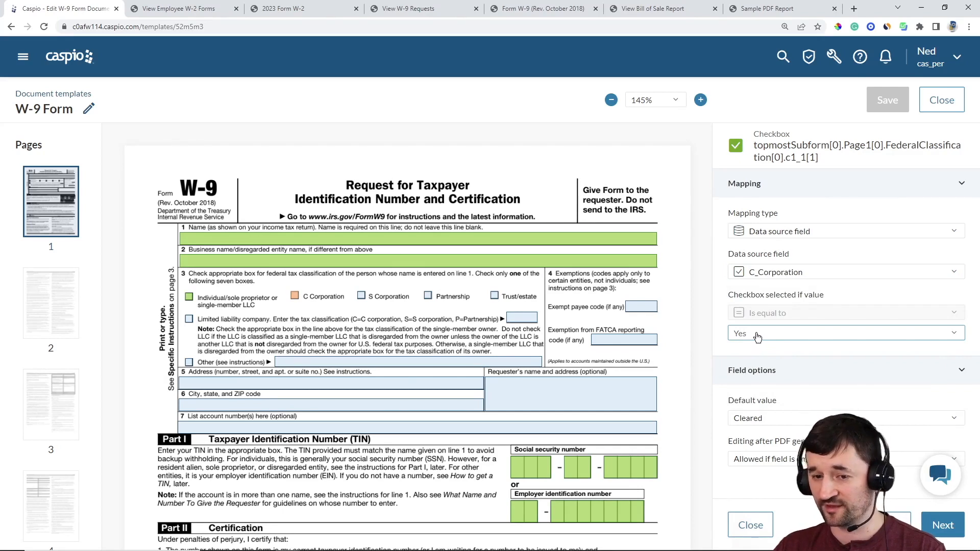
Map the S Corporation checkbox to the S_Corporation data source field, selected if the value is equal to S Corporation
{"action": "left_click", "coordinate": [362, 298]}
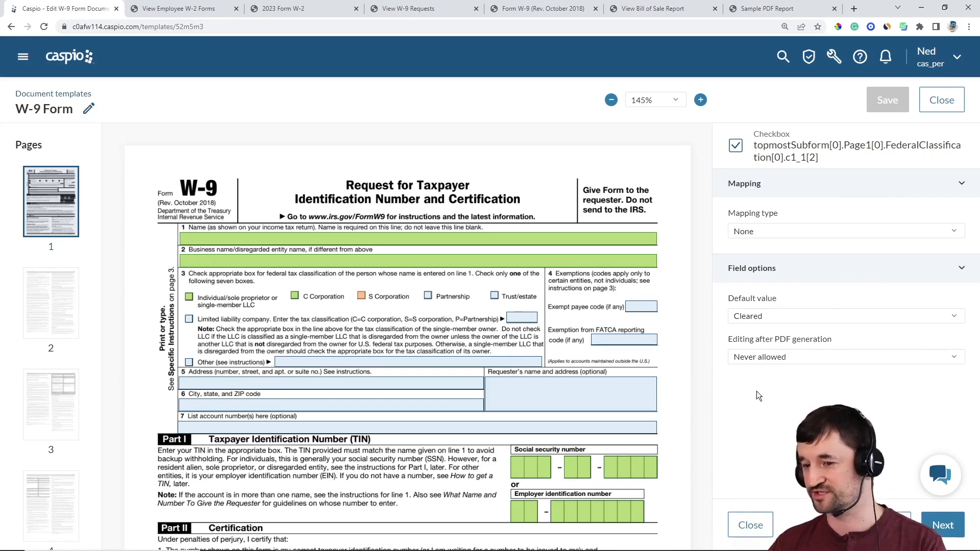
{"action": "left_click", "coordinate": [782, 236]}
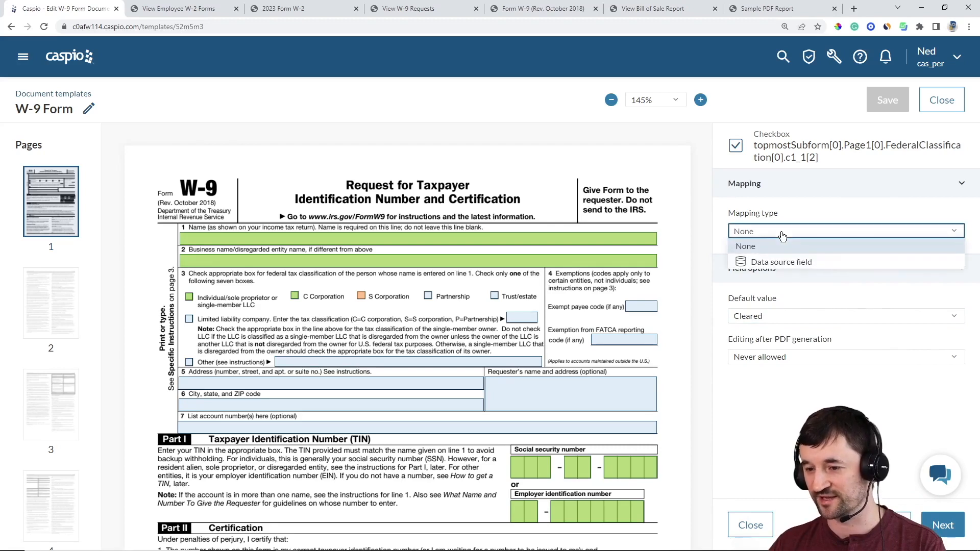
{"action": "left_click", "coordinate": [770, 261]}
{"action": "left_click", "coordinate": [771, 278]}
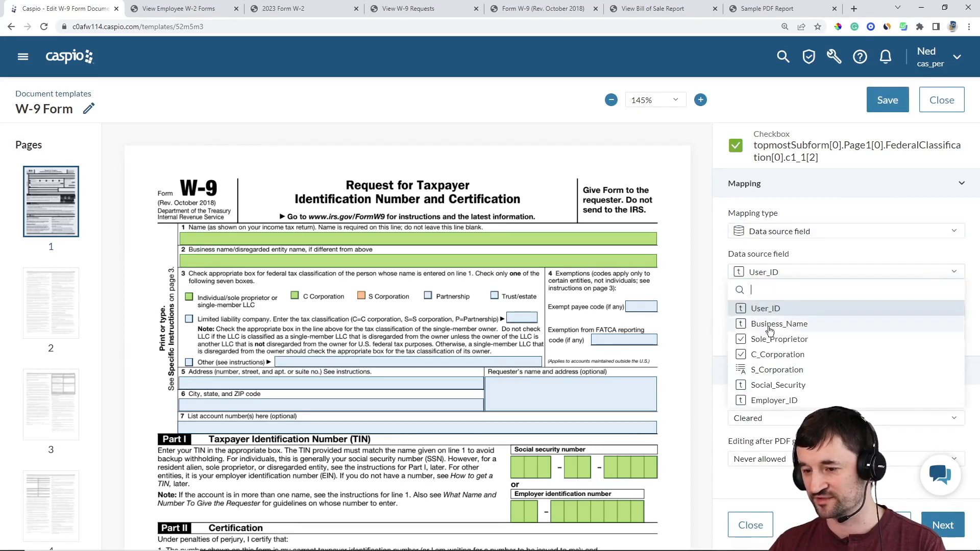
{"action": "left_click", "coordinate": [746, 372]}
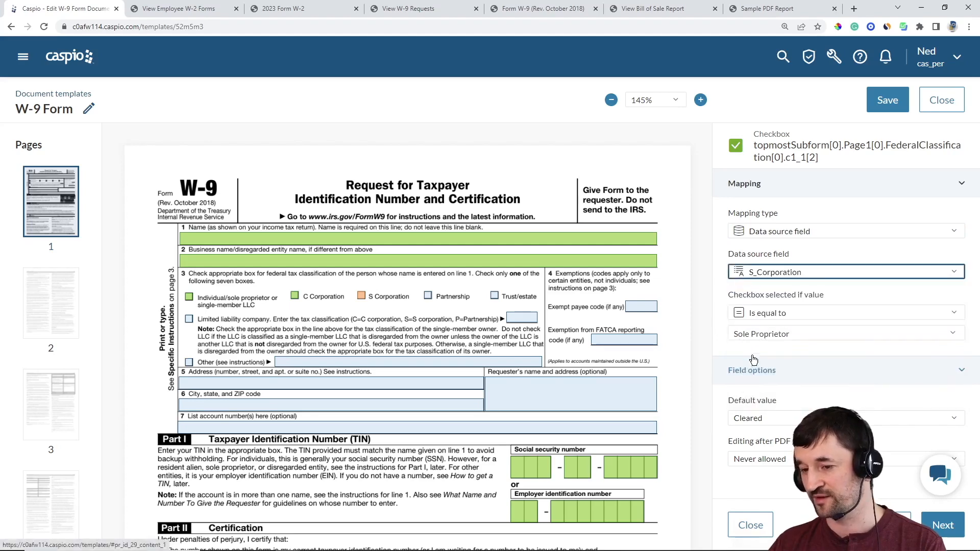
{"action": "left_click", "coordinate": [755, 334]}
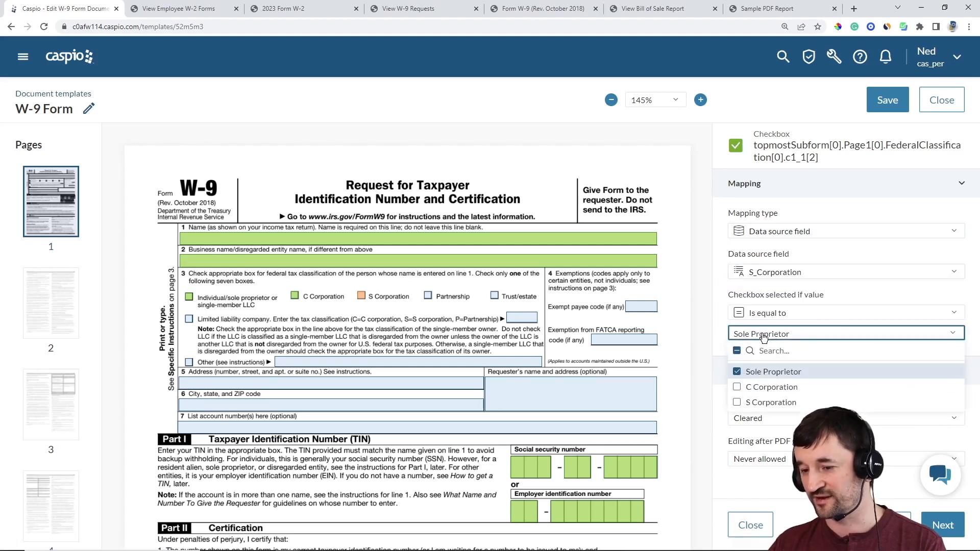
{"action": "left_click", "coordinate": [737, 403]}
{"action": "left_click", "coordinate": [739, 374]}
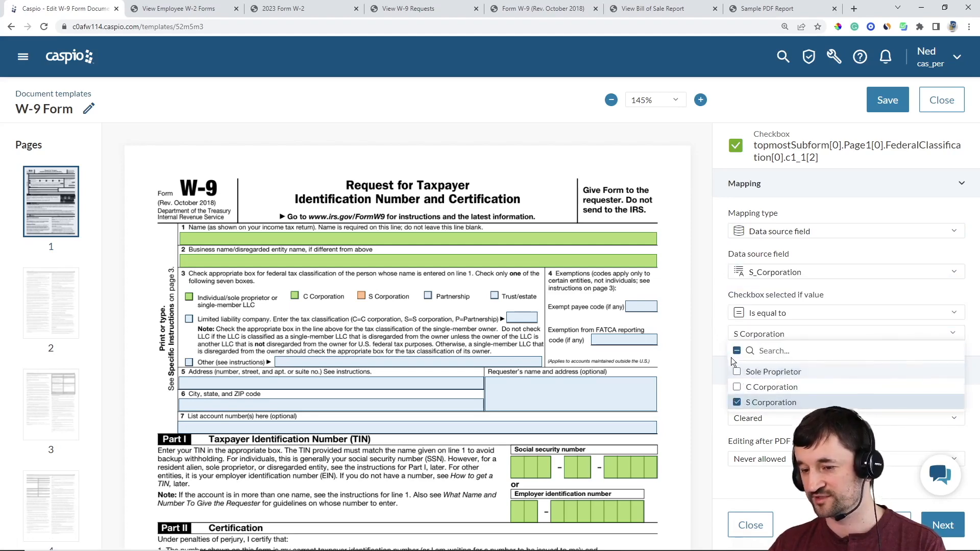
{"action": "left_click", "coordinate": [721, 329]}
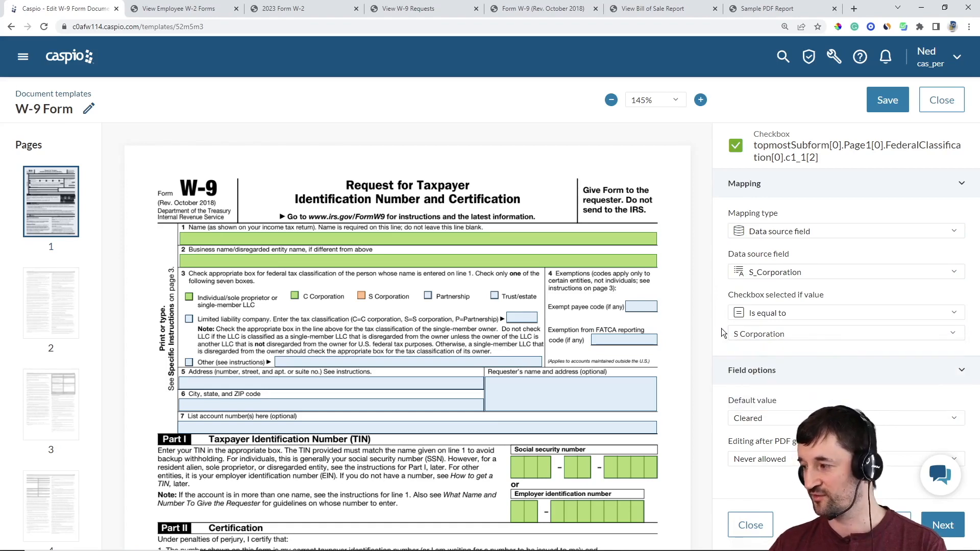
Map the Individual/sole proprietor checkbox to the S_Corporation data source field, selected if the value is equal to Sole Proprietor
{"action": "left_click", "coordinate": [189, 297]}
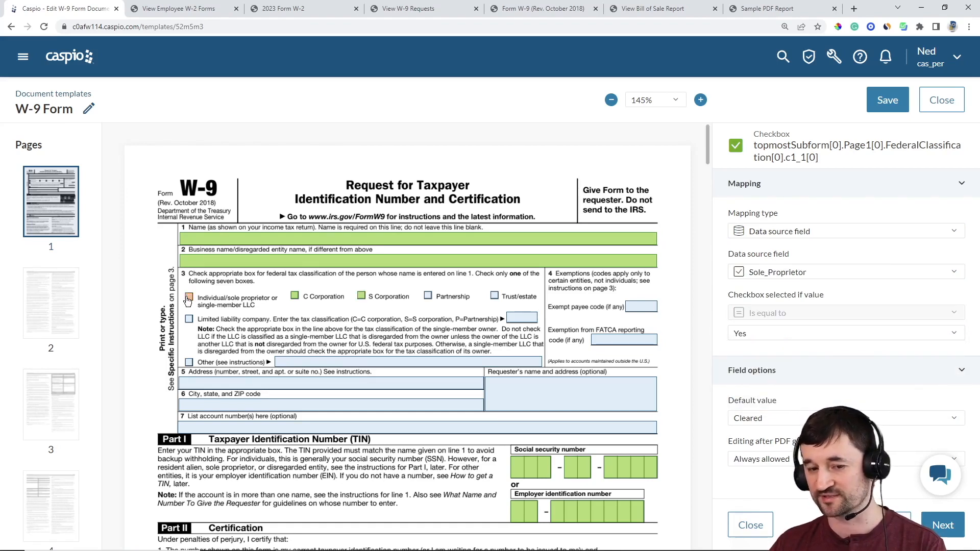
{"action": "left_click", "coordinate": [768, 272]}
{"action": "left_click", "coordinate": [768, 372]}
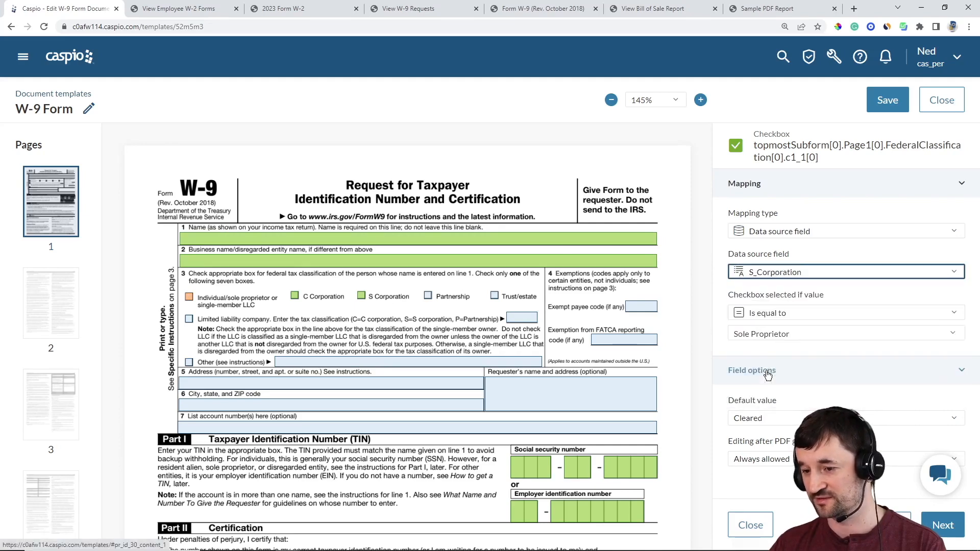
{"action": "left_click", "coordinate": [766, 334]}
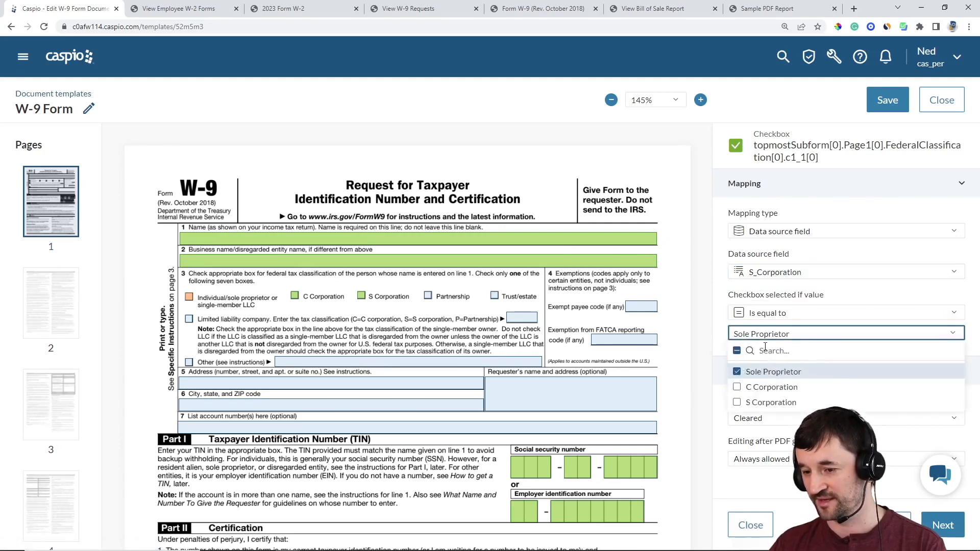
{"action": "left_click", "coordinate": [715, 377]}
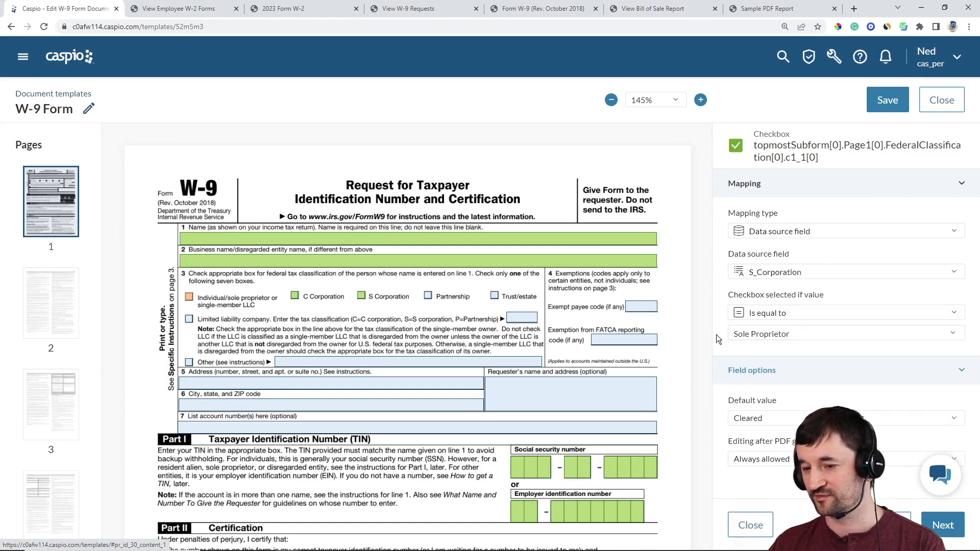
Map the C Corporation checkbox to the S_Corporation data source field, selected if the value is equal to C Corporation
{"action": "left_click", "coordinate": [295, 297]}
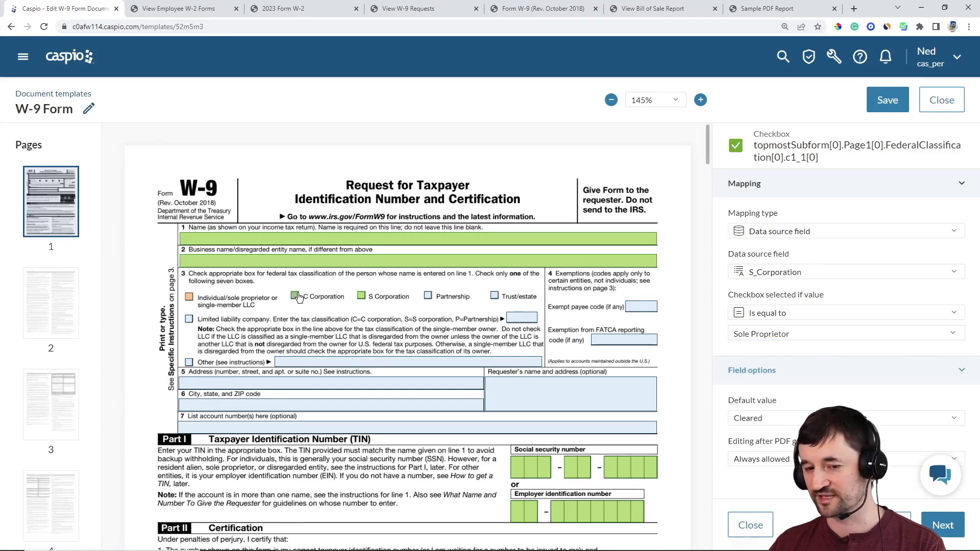
{"action": "left_click", "coordinate": [749, 274]}
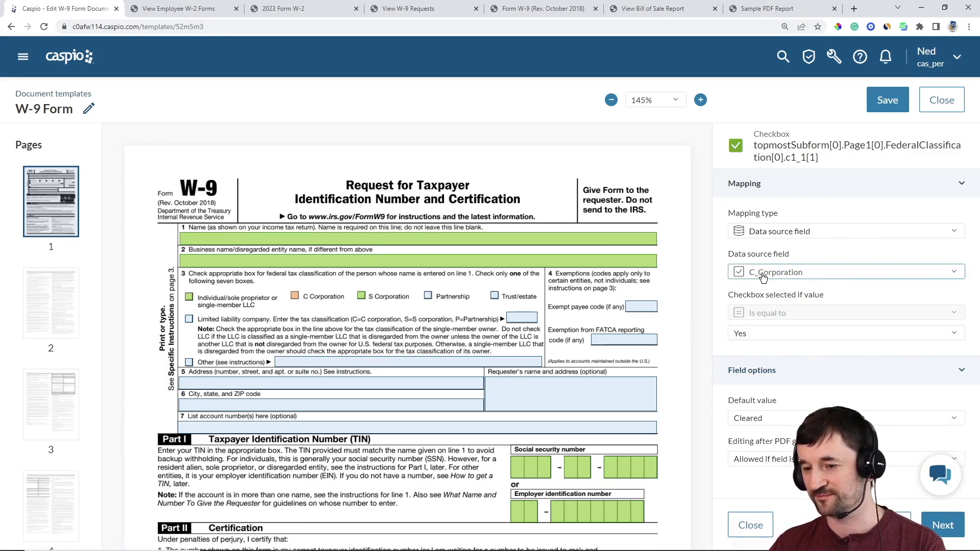
{"action": "left_click", "coordinate": [742, 370]}
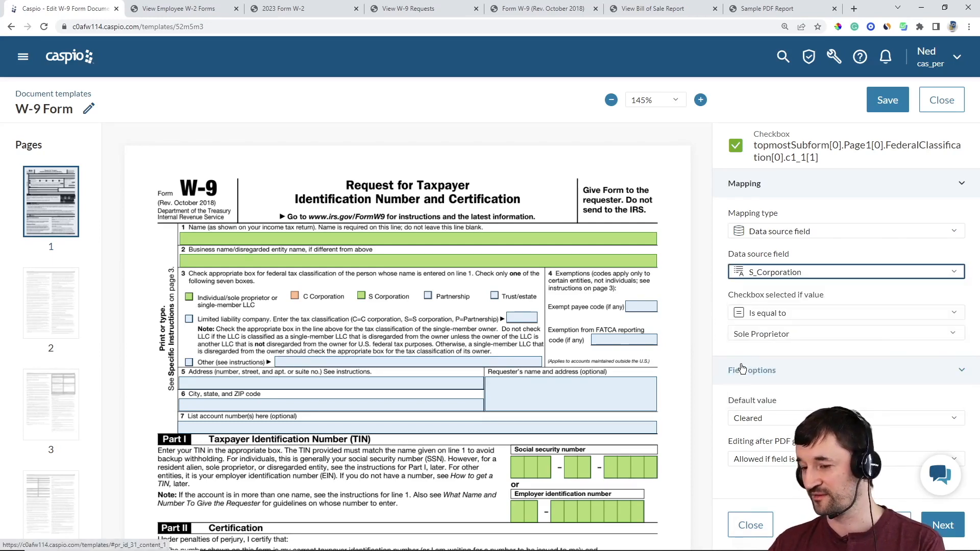
{"action": "left_click", "coordinate": [754, 333]}
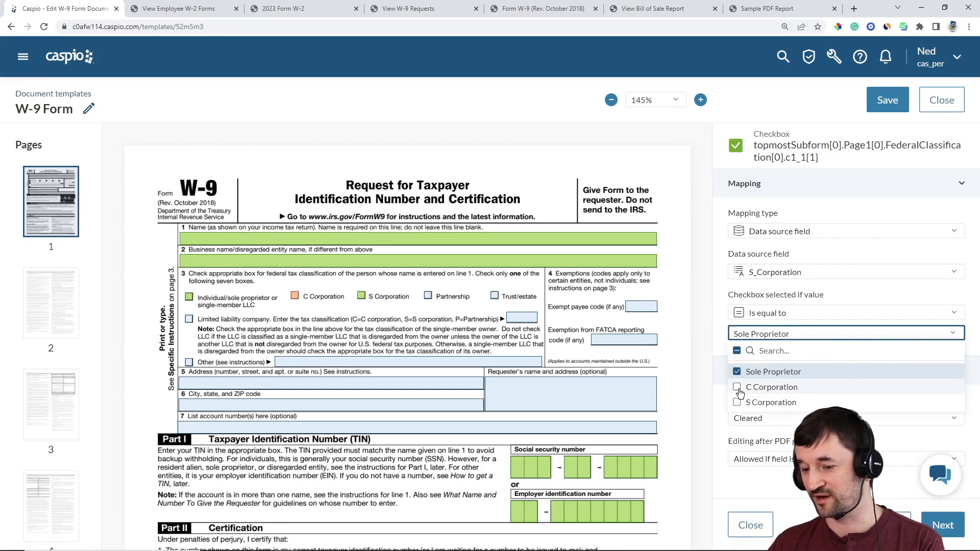
{"action": "left_click", "coordinate": [738, 388]}
{"action": "left_click", "coordinate": [737, 371]}
{"action": "left_click", "coordinate": [713, 344]}
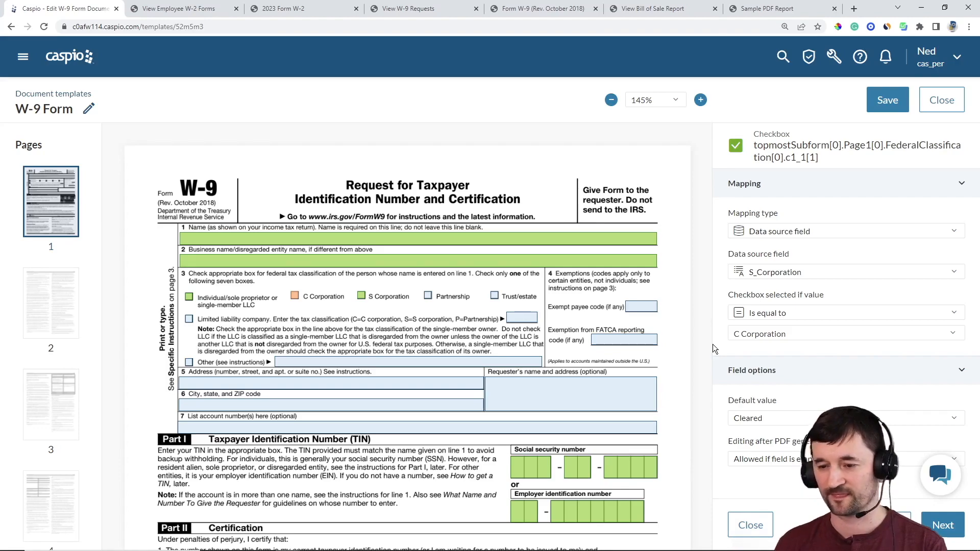
Examine the data source field and character range of each of the three social security number boxes in Part I
{"action": "scroll", "coordinate": [700, 315], "scroll_direction": "down", "scroll_amount": 3}
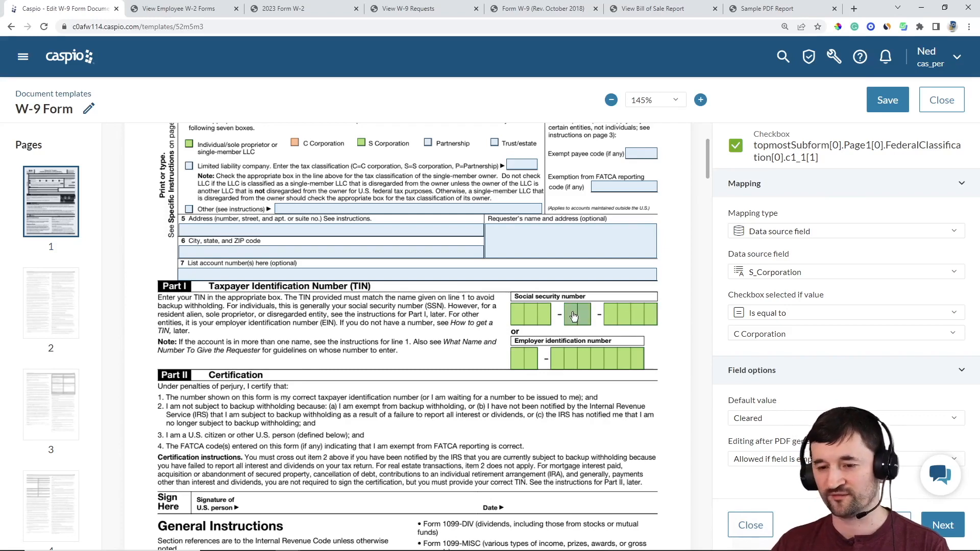
{"action": "left_click", "coordinate": [517, 317]}
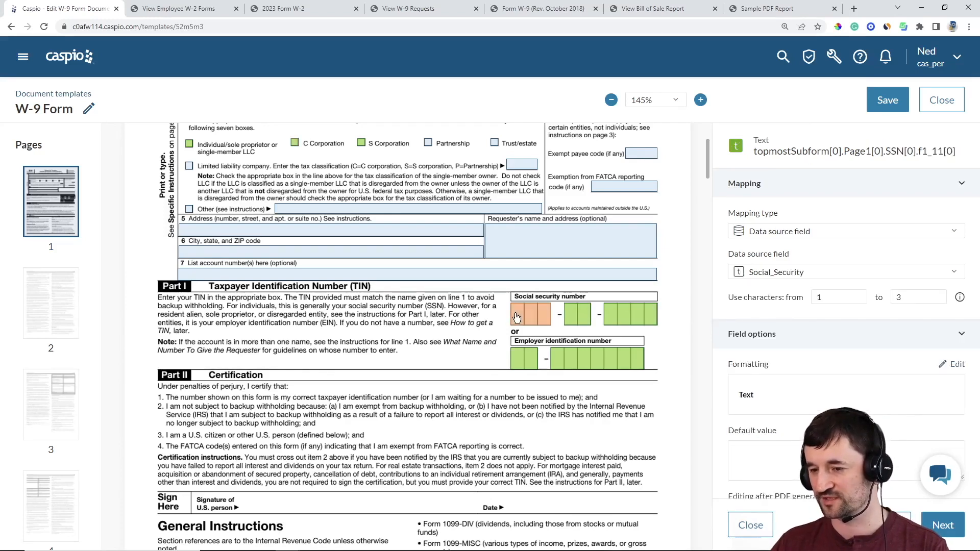
{"action": "left_click", "coordinate": [783, 272]}
{"action": "left_click", "coordinate": [782, 274]}
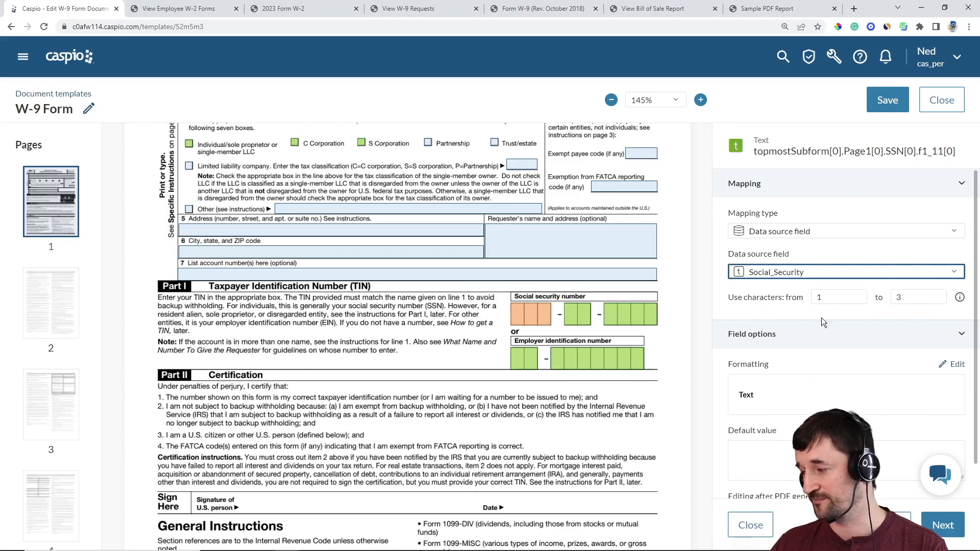
{"action": "left_click", "coordinate": [573, 318]}
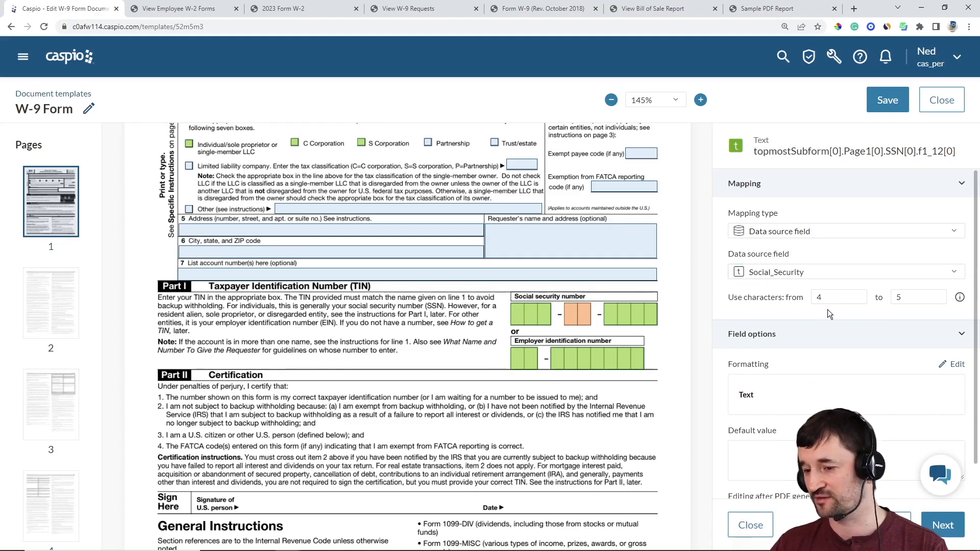
{"action": "left_click", "coordinate": [617, 320]}
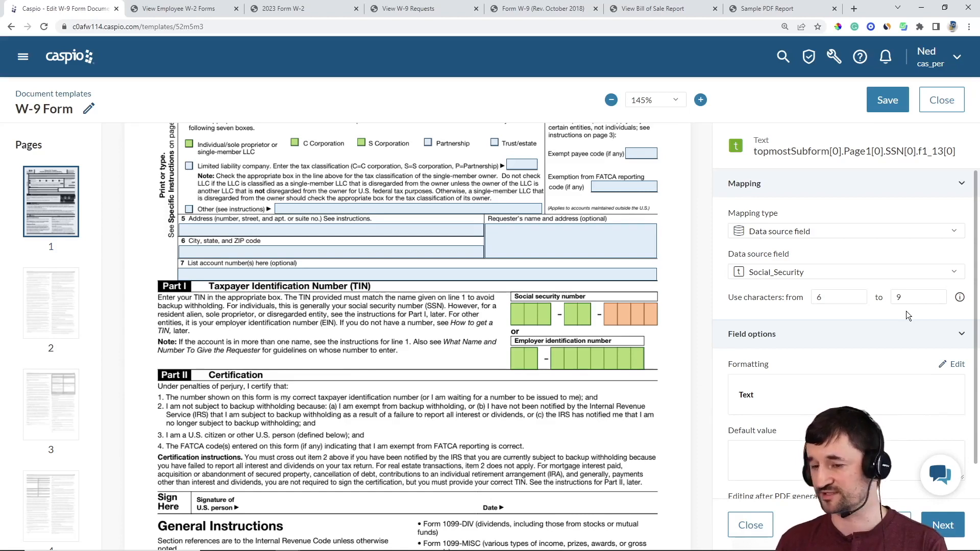
Examine the mapping, character ranges and field options of the two employer identification number boxes, and close the field details
{"action": "left_click", "coordinate": [533, 363]}
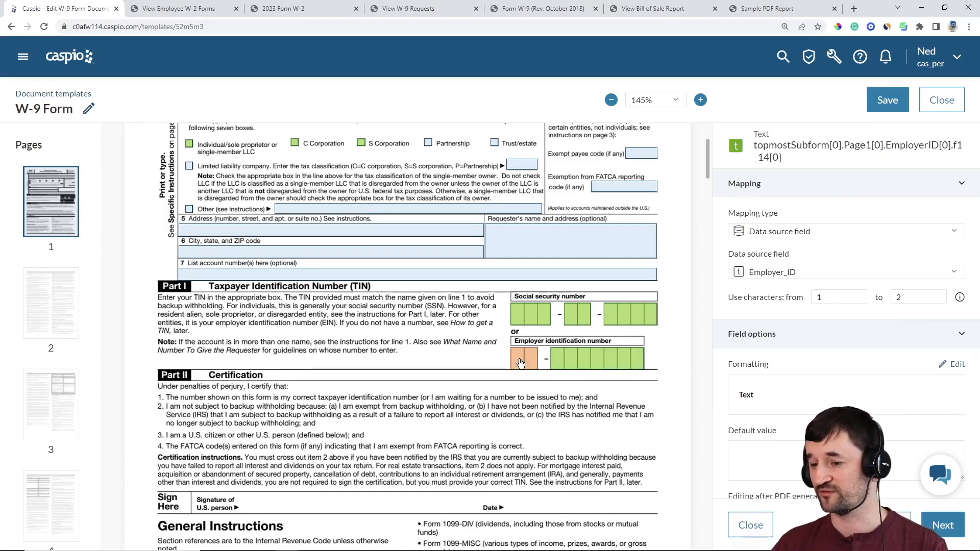
{"action": "left_click", "coordinate": [555, 363]}
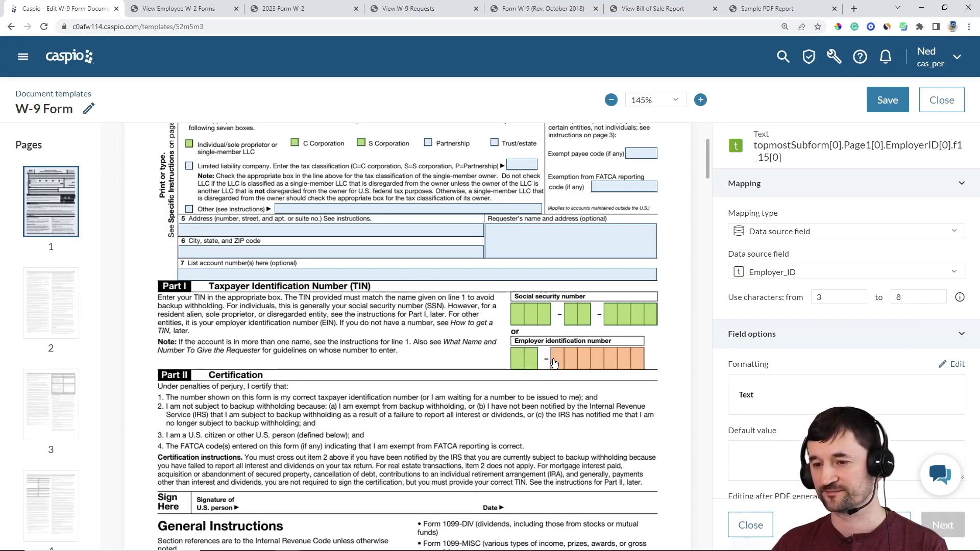
{"action": "scroll", "coordinate": [838, 381], "scroll_direction": "down", "scroll_amount": 1}
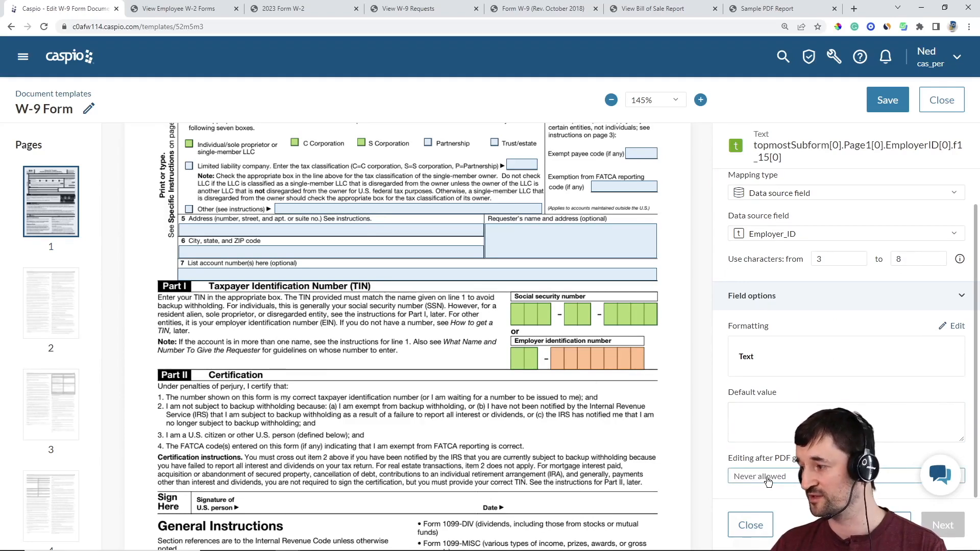
{"action": "scroll", "coordinate": [776, 458], "scroll_direction": "up", "scroll_amount": 1}
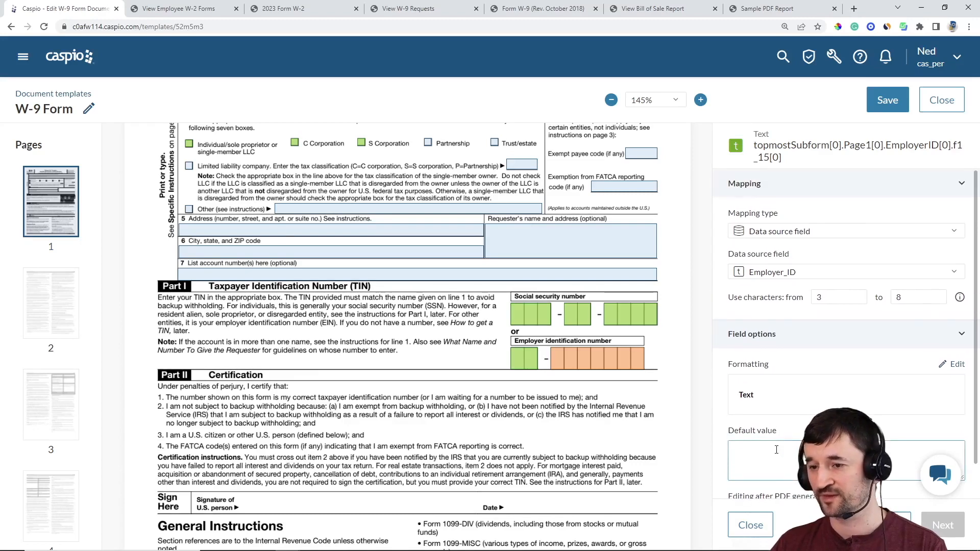
{"action": "left_click", "coordinate": [751, 525]}
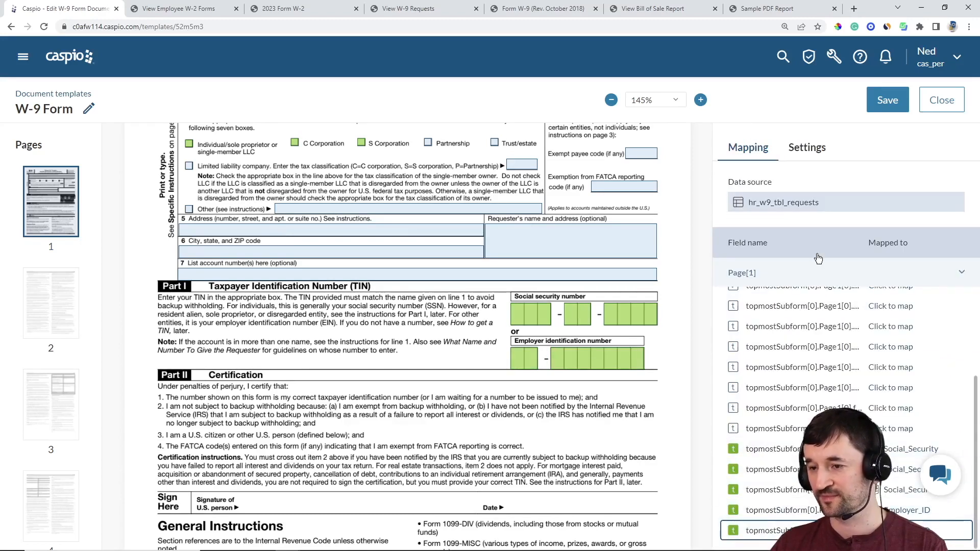
Open the template's watermark settings and examine the watermark's text, font and font size options
{"action": "left_click", "coordinate": [808, 147]}
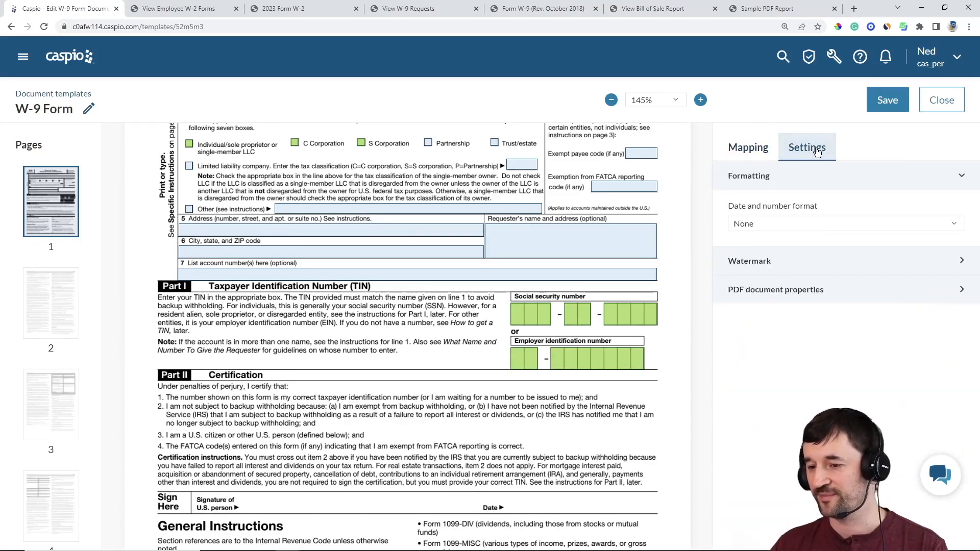
{"action": "left_click", "coordinate": [802, 263]}
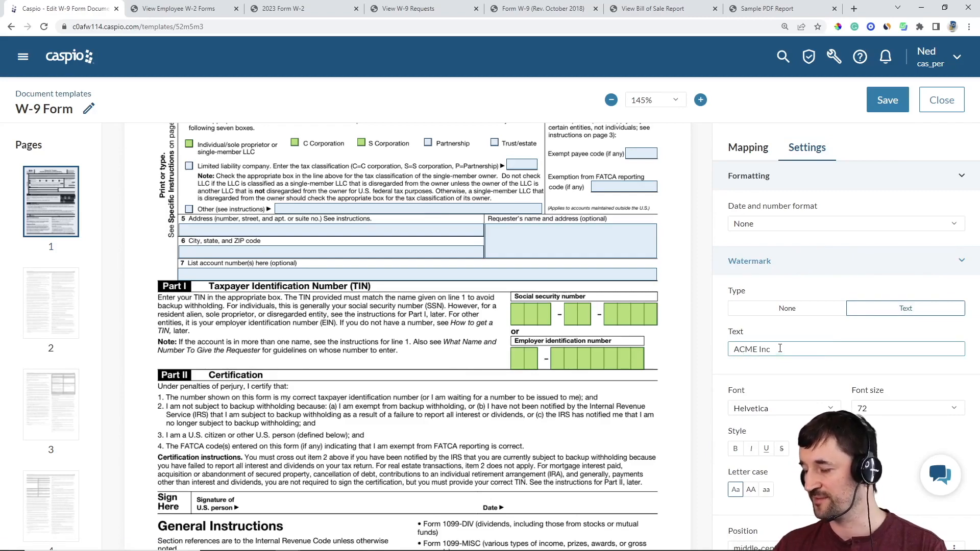
{"action": "scroll", "coordinate": [782, 342], "scroll_direction": "down", "scroll_amount": 1}
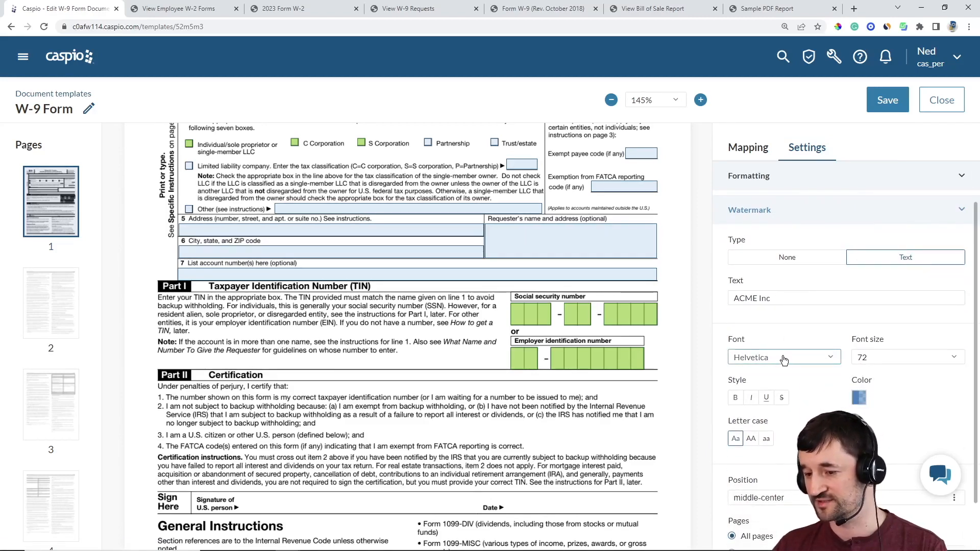
{"action": "left_click", "coordinate": [784, 361]}
{"action": "left_click", "coordinate": [792, 329]}
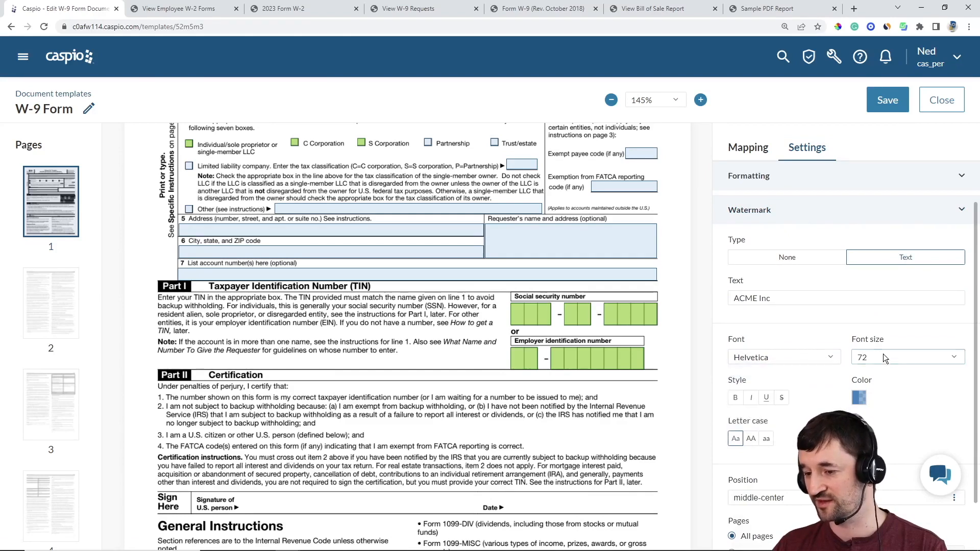
{"action": "left_click", "coordinate": [885, 358]}
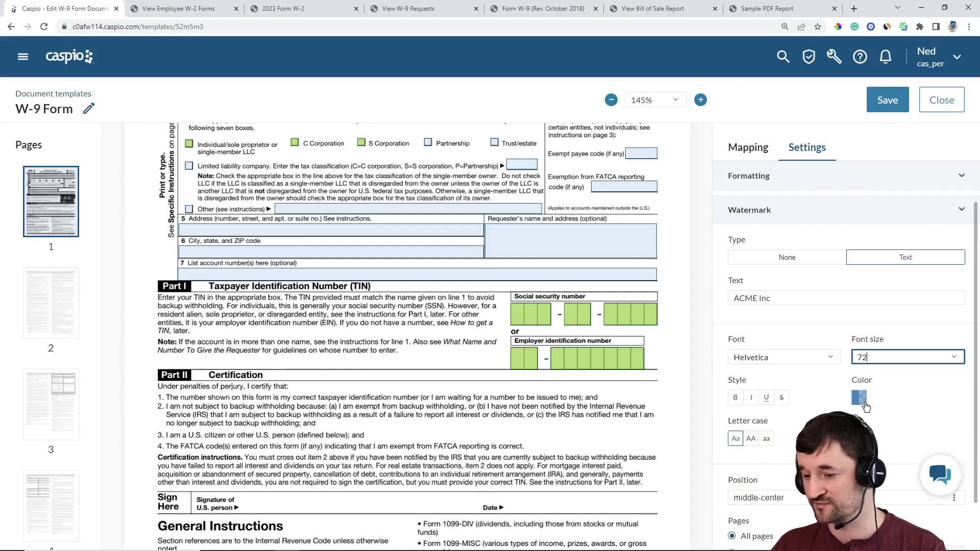
Set the watermark colour to black (hex 000000) with 30% opacity
{"action": "left_click", "coordinate": [860, 399]}
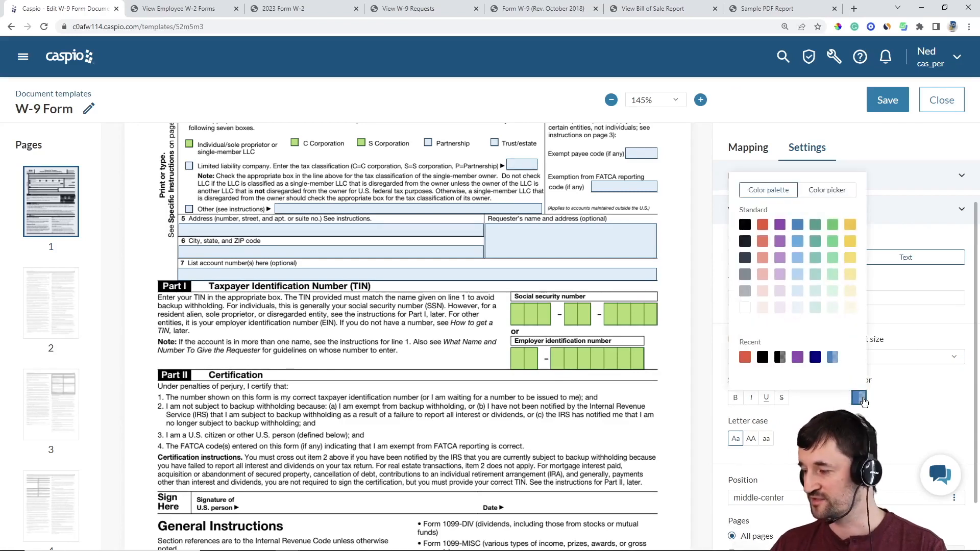
{"action": "left_click", "coordinate": [827, 189]}
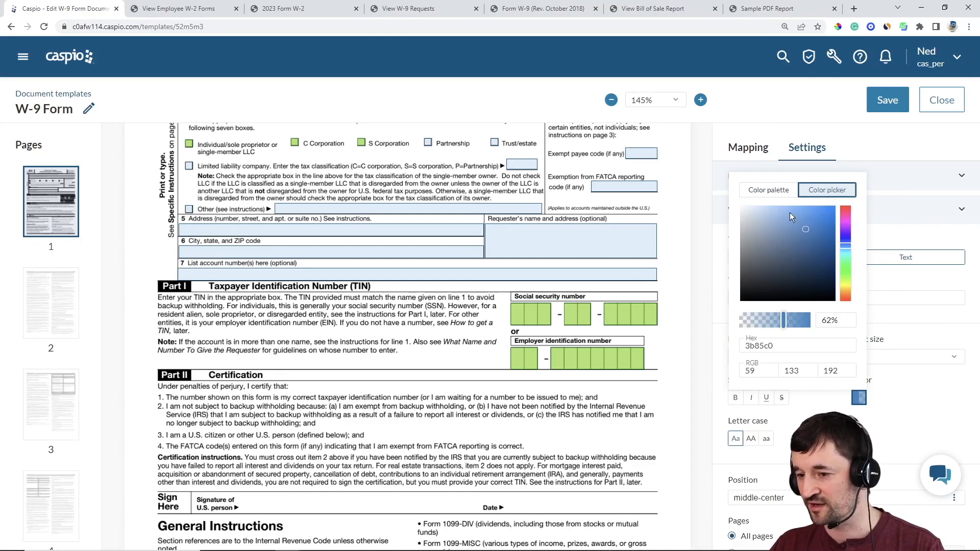
{"action": "mouse_move", "coordinate": [783, 321]}
{"action": "left_mouse_down"}
{"action": "mouse_move", "coordinate": [761, 322]}
{"action": "mouse_move", "coordinate": [741, 301]}
{"action": "left_mouse_up"}
{"action": "left_click", "coordinate": [768, 283]}
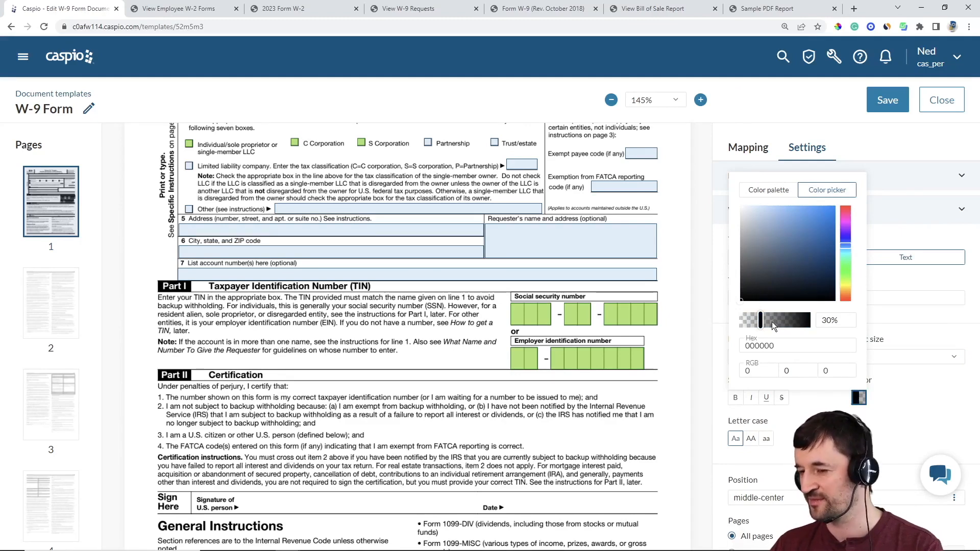
{"action": "left_click", "coordinate": [900, 404]}
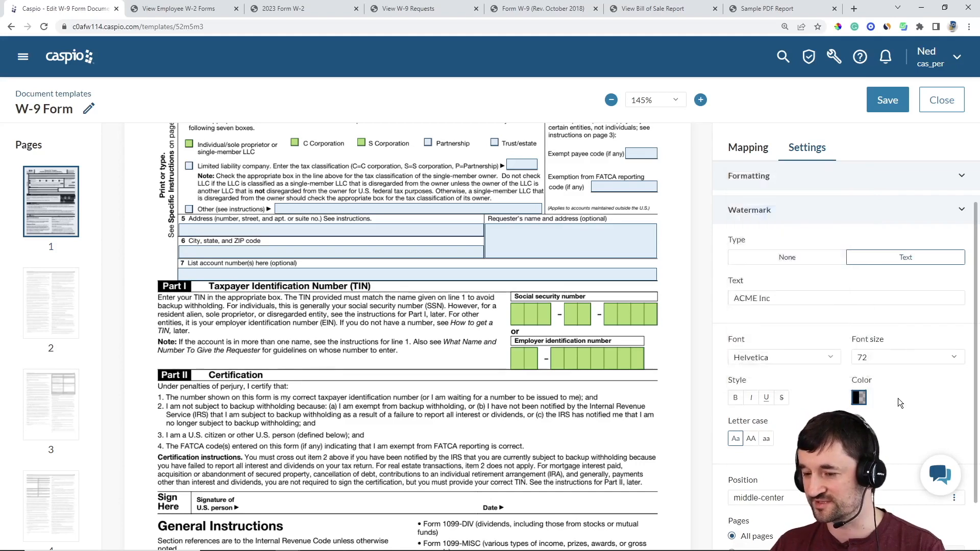
Set the watermark position to middle-left
{"action": "scroll", "coordinate": [900, 395], "scroll_direction": "down", "scroll_amount": 1}
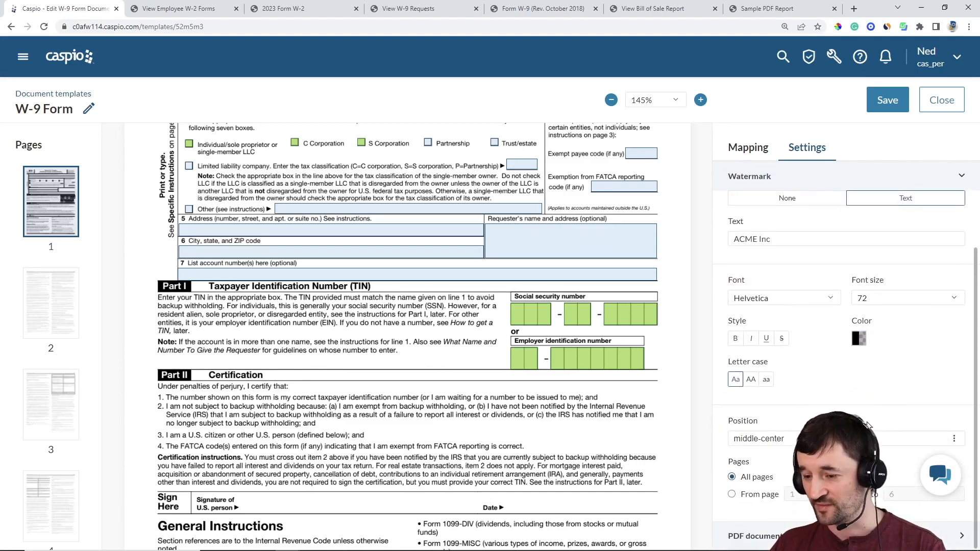
{"action": "left_click", "coordinate": [878, 439]}
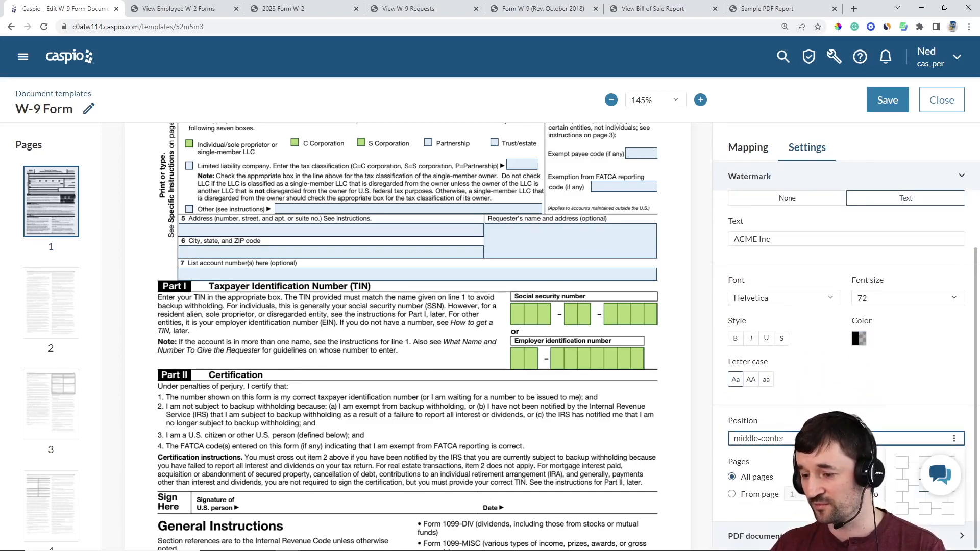
{"action": "left_click", "coordinate": [906, 393]}
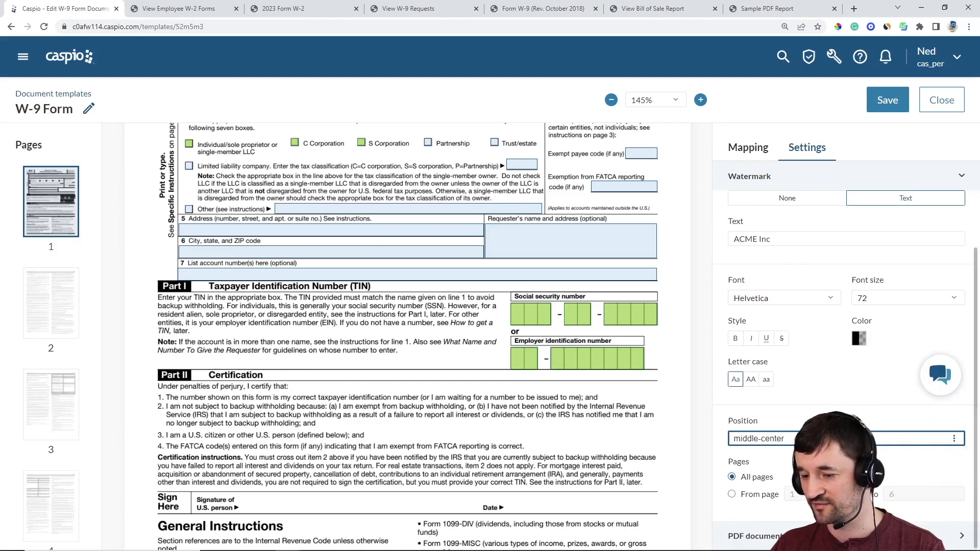
{"action": "left_click", "coordinate": [847, 439]}
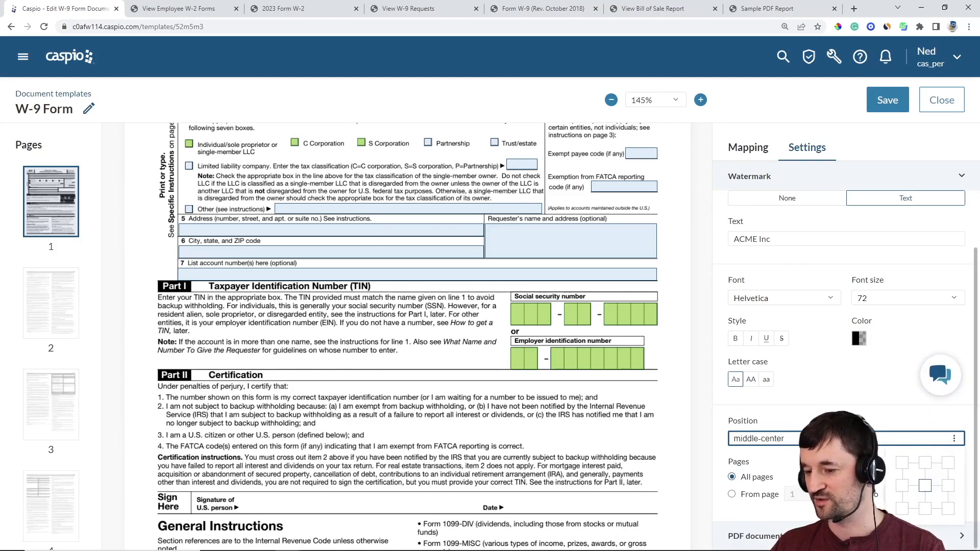
{"action": "left_click", "coordinate": [902, 490]}
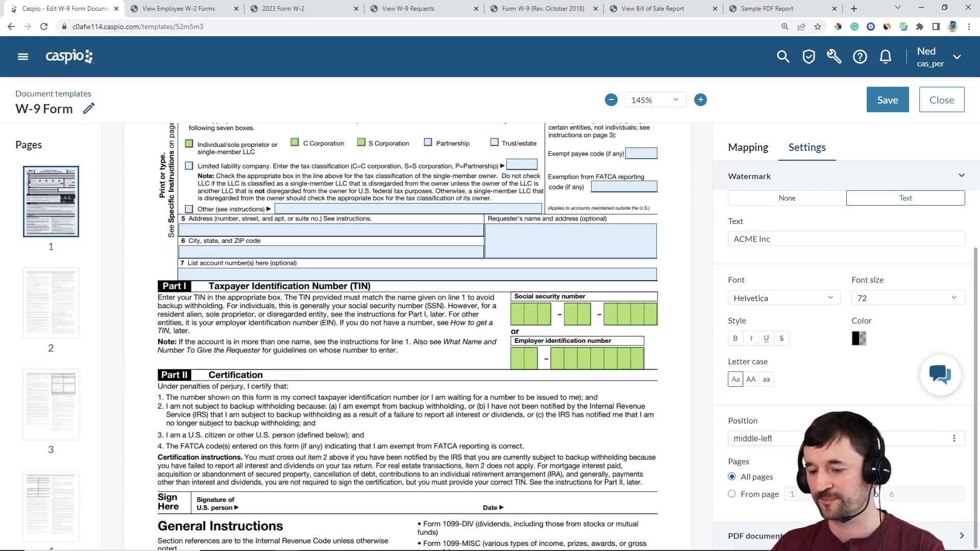
Review the PDF document properties and save the W-9 Form template
{"action": "left_click", "coordinate": [955, 544]}
{"action": "scroll", "coordinate": [953, 545], "scroll_direction": "down", "scroll_amount": 5}
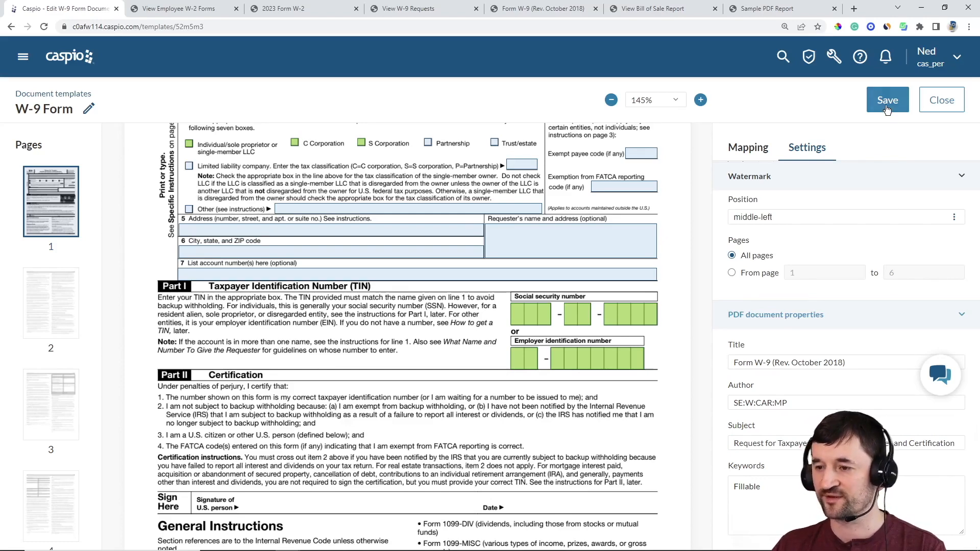
{"action": "left_click", "coordinate": [887, 101]}
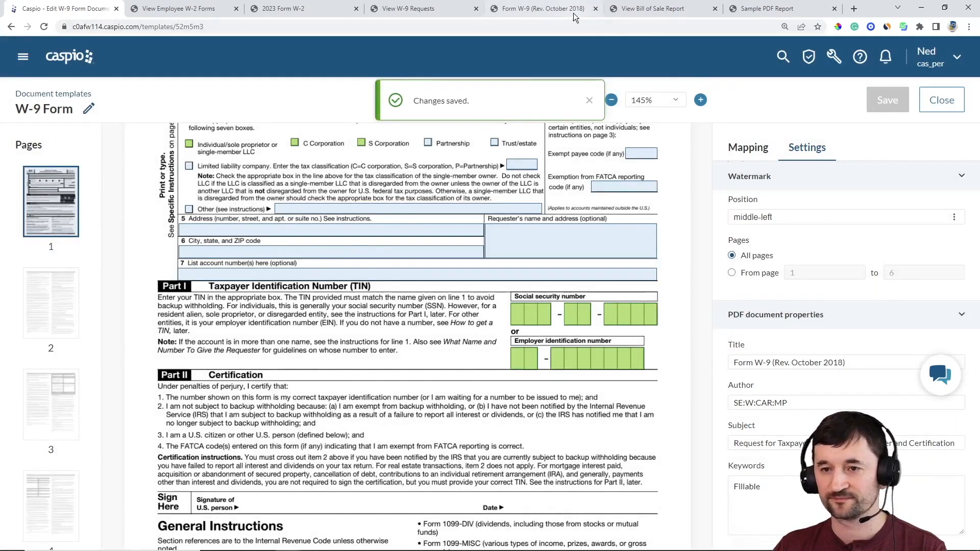
Close the outdated W-9 PDF and regenerate it from the View W-9 Requests report to check the updated watermark
{"action": "left_click", "coordinate": [575, 14]}
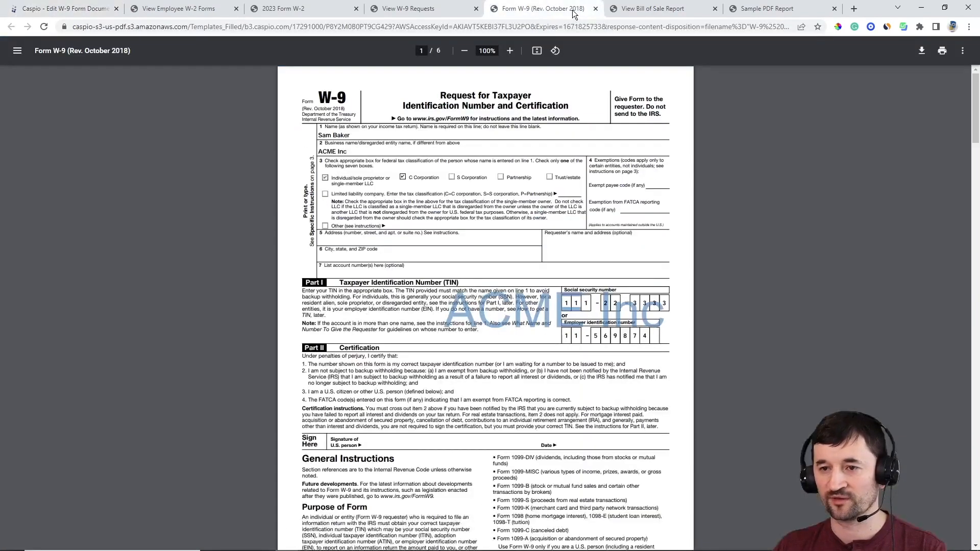
{"action": "left_click", "coordinate": [595, 8]}
{"action": "left_click", "coordinate": [453, 8]}
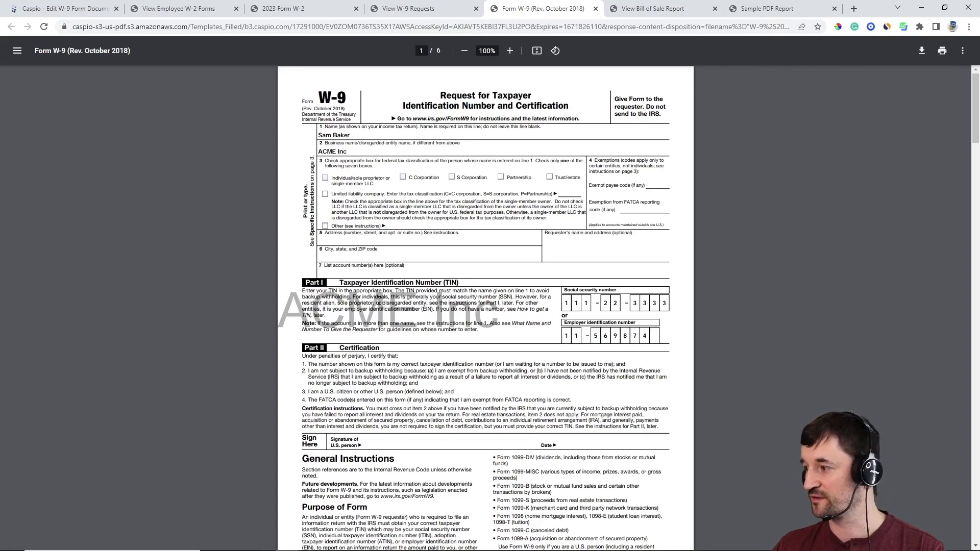
Generate the PDF from the View Bill of Sale Report, and open the DMV Bill of Sale template for editing
{"action": "left_click", "coordinate": [653, 10]}
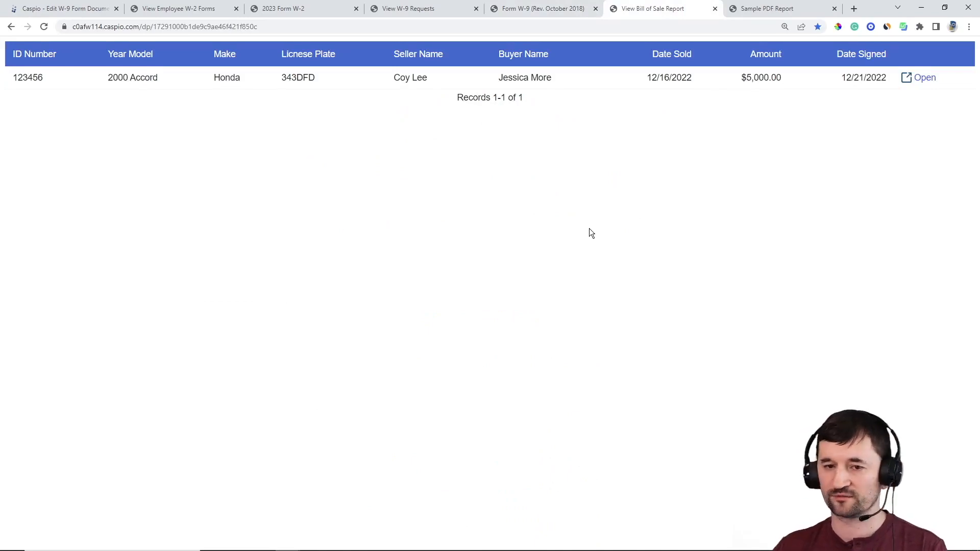
{"action": "left_click", "coordinate": [925, 79]}
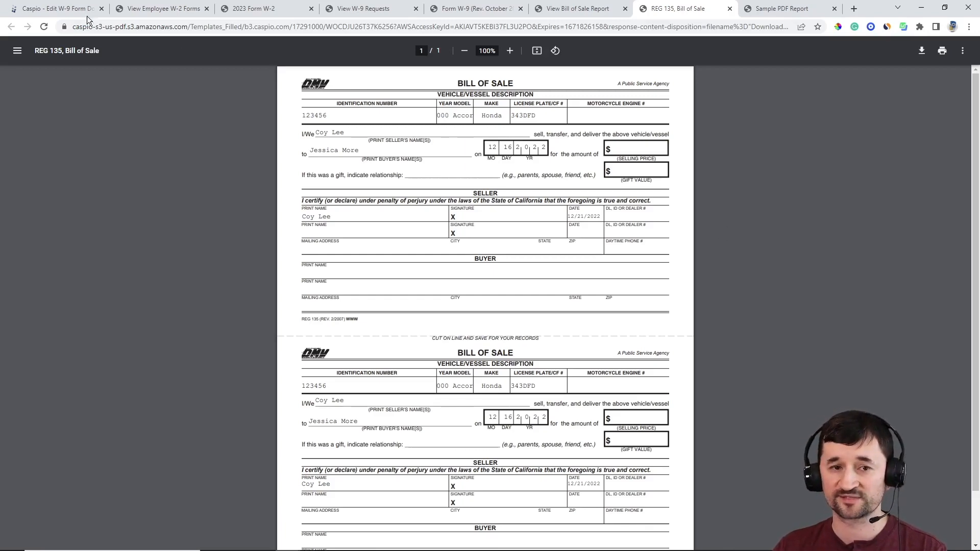
{"action": "left_click", "coordinate": [69, 9]}
{"action": "left_click", "coordinate": [63, 95]}
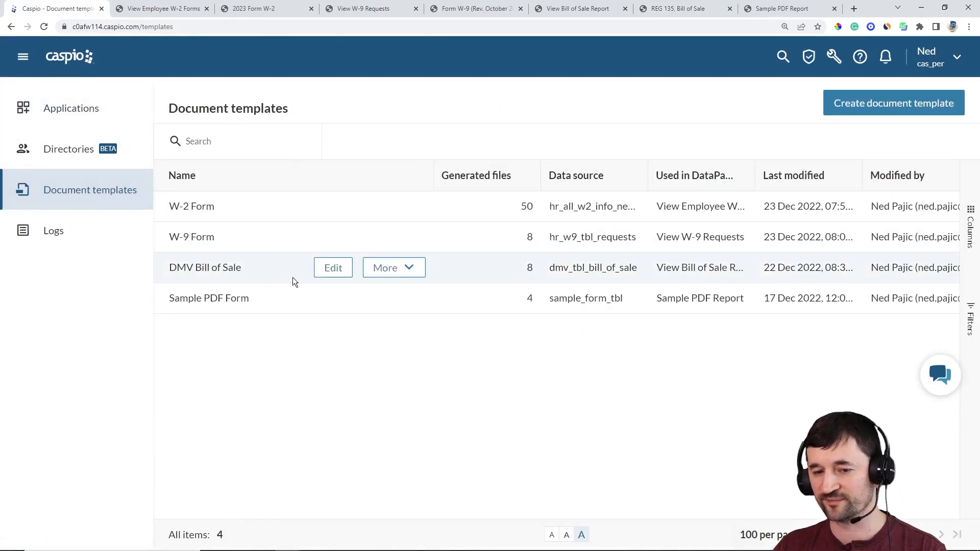
{"action": "left_click", "coordinate": [331, 271]}
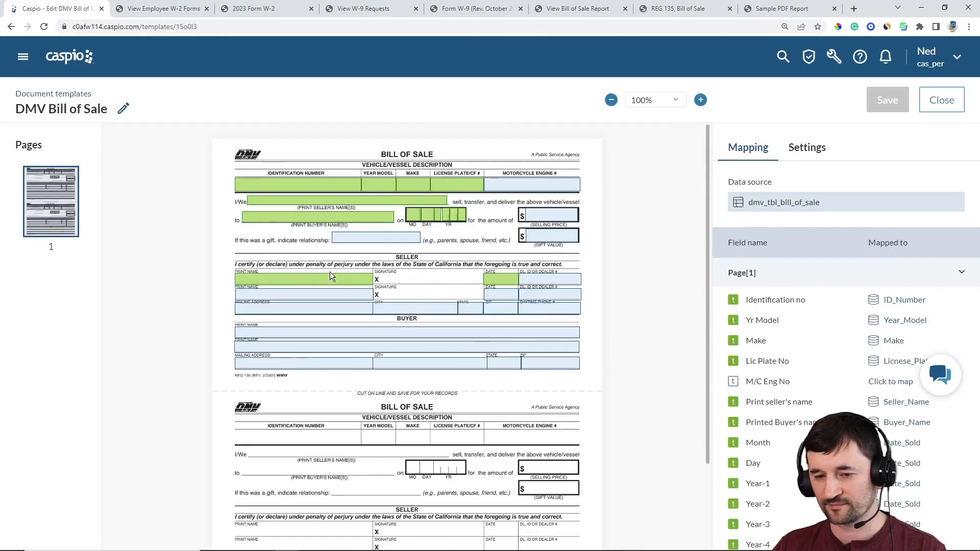
Examine the Sell date 1 field's data source mapping and the data format types offered in its formatting
{"action": "left_click", "coordinate": [499, 283]}
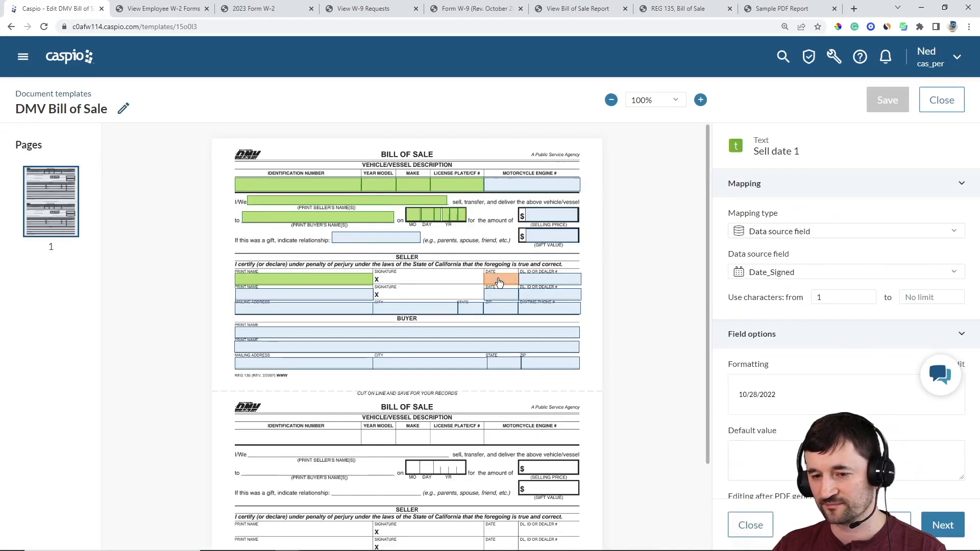
{"action": "left_click", "coordinate": [774, 275]}
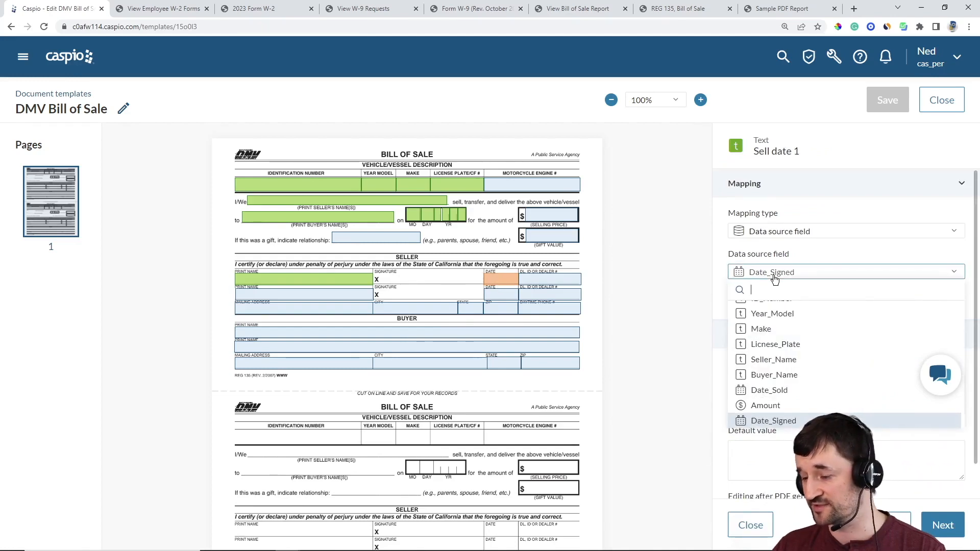
{"action": "left_click", "coordinate": [721, 259]}
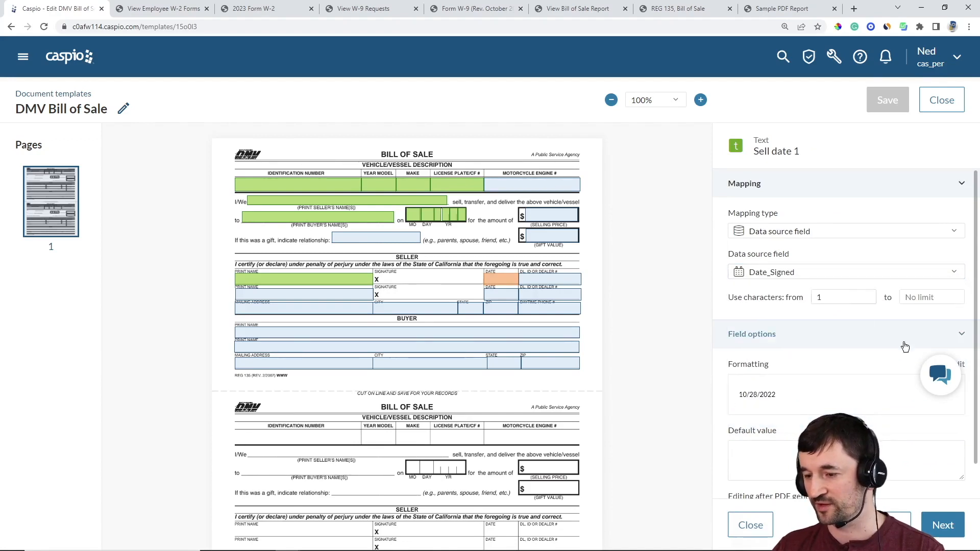
{"action": "left_click", "coordinate": [957, 367]}
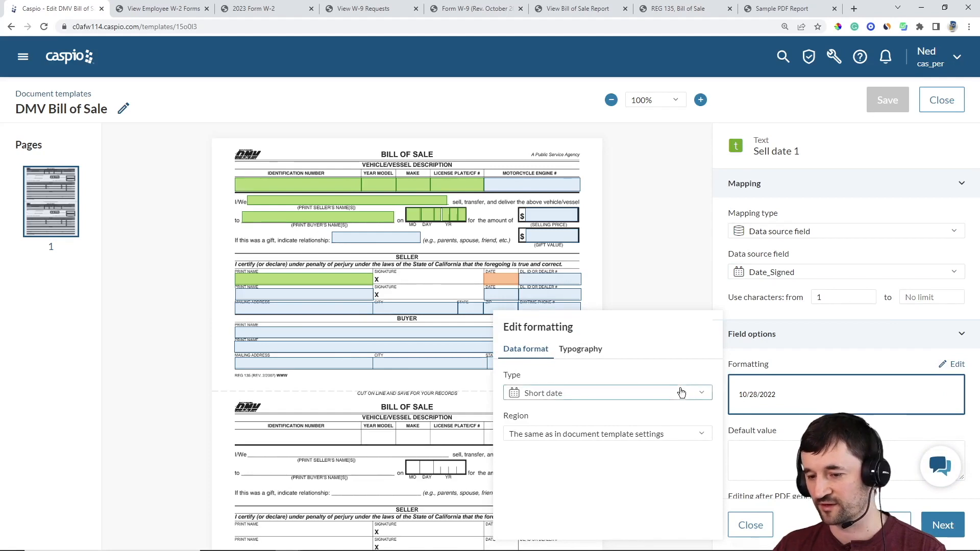
{"action": "left_click", "coordinate": [700, 395]}
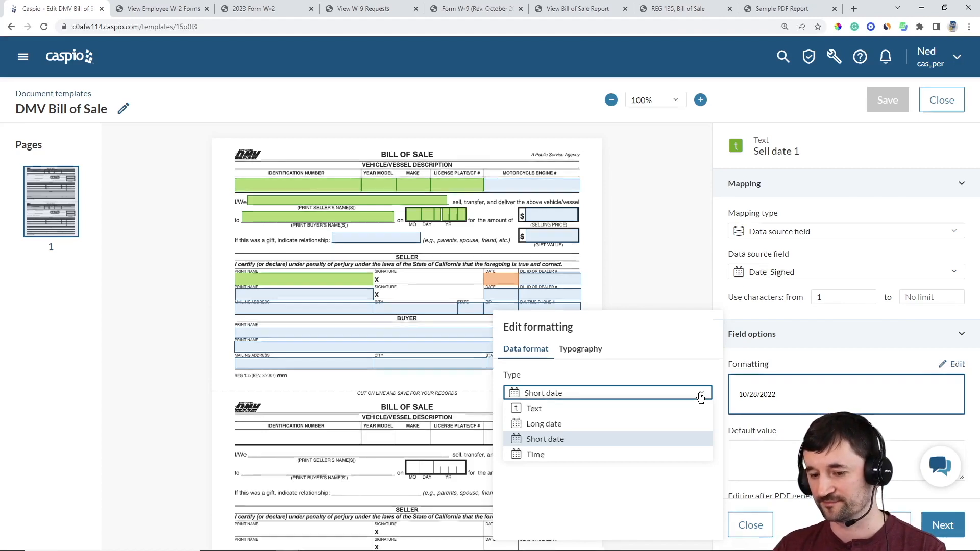
{"action": "left_click", "coordinate": [431, 221]}
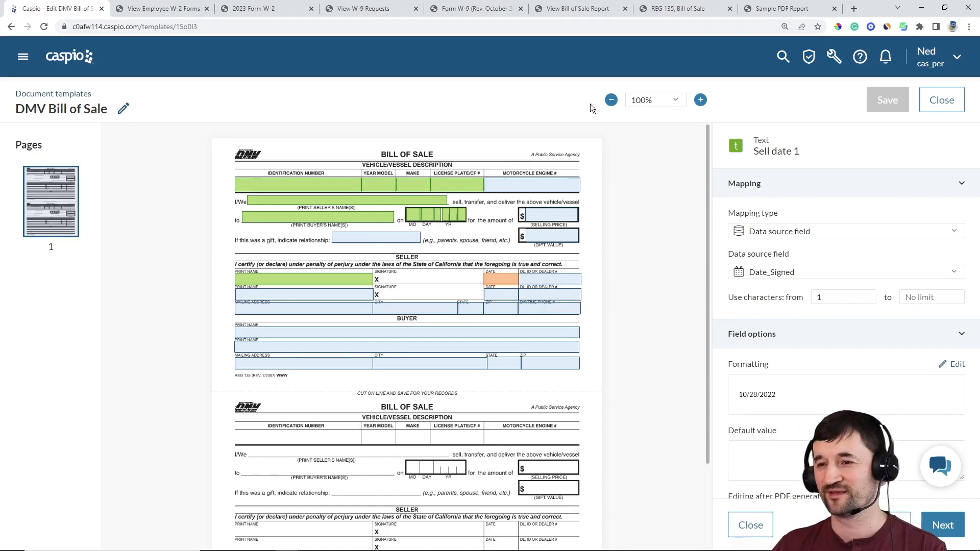
View the Sample PDF Report and open the Sample PDF Form template for editing
{"action": "left_click", "coordinate": [781, 9]}
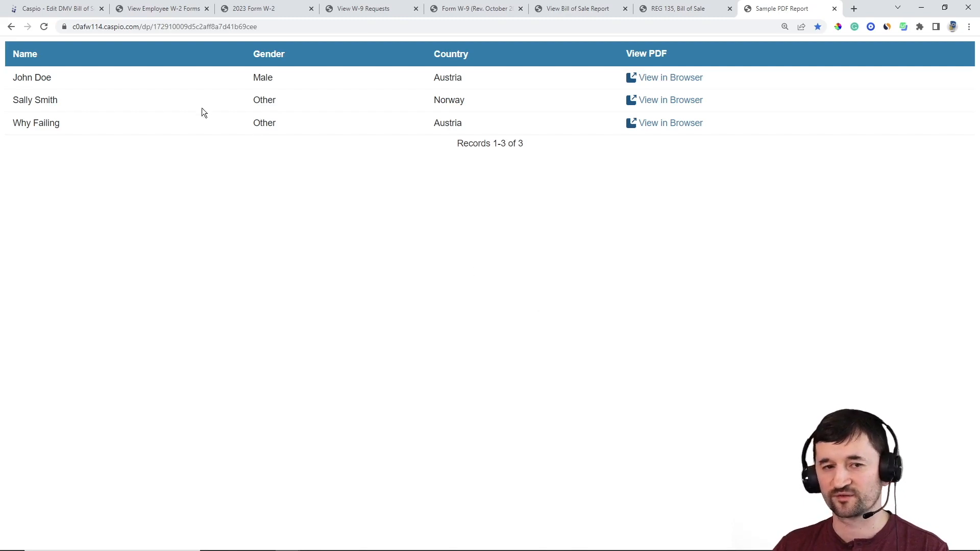
{"action": "left_click", "coordinate": [51, 9]}
{"action": "left_click", "coordinate": [60, 94]}
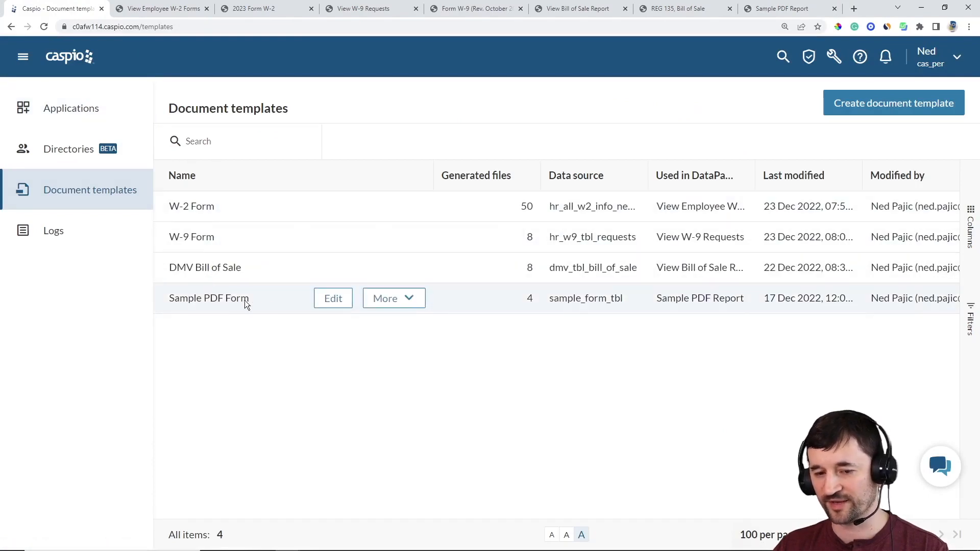
{"action": "left_click", "coordinate": [329, 301]}
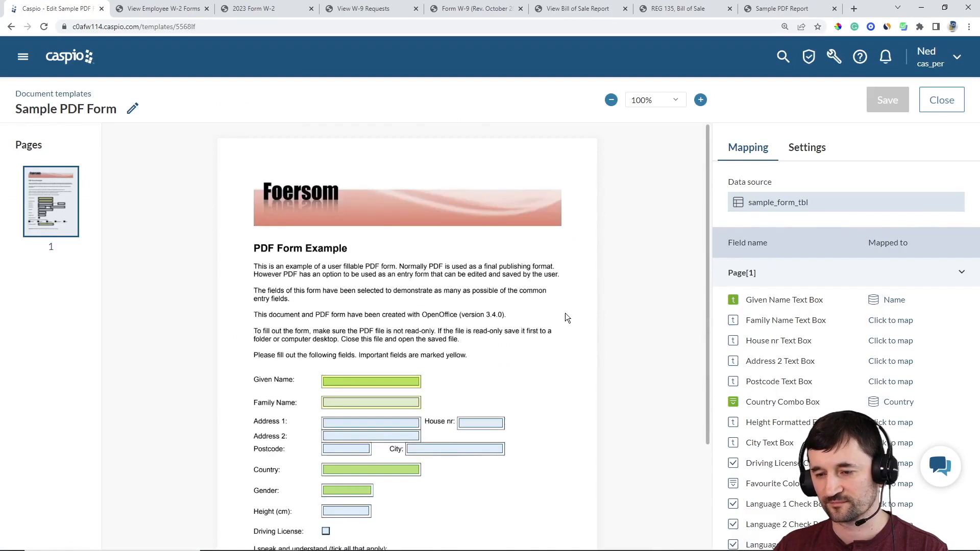
Examine the available values of the Country Combo Box and Gender List Box, and whether each dropdown allows other values
{"action": "scroll", "coordinate": [674, 294], "scroll_direction": "down", "scroll_amount": 2}
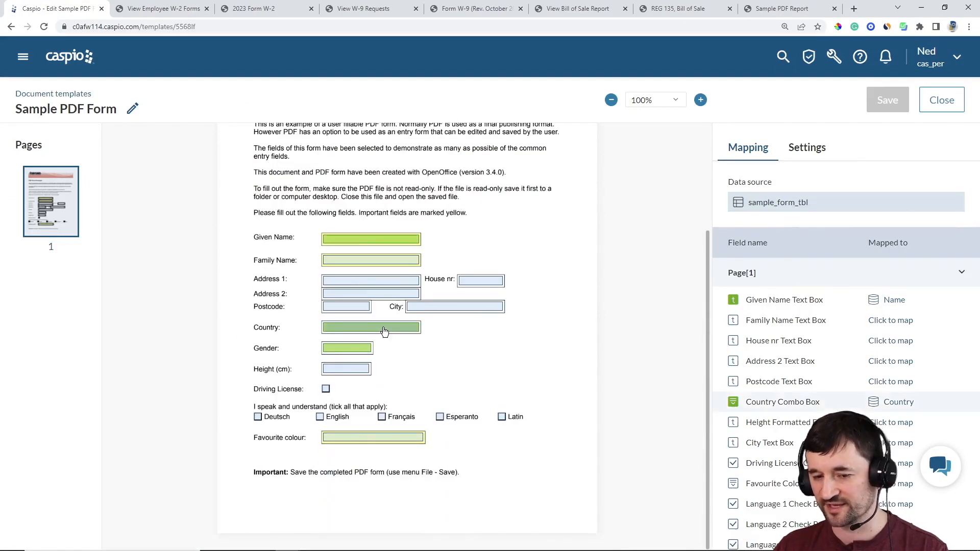
{"action": "left_click", "coordinate": [384, 330]}
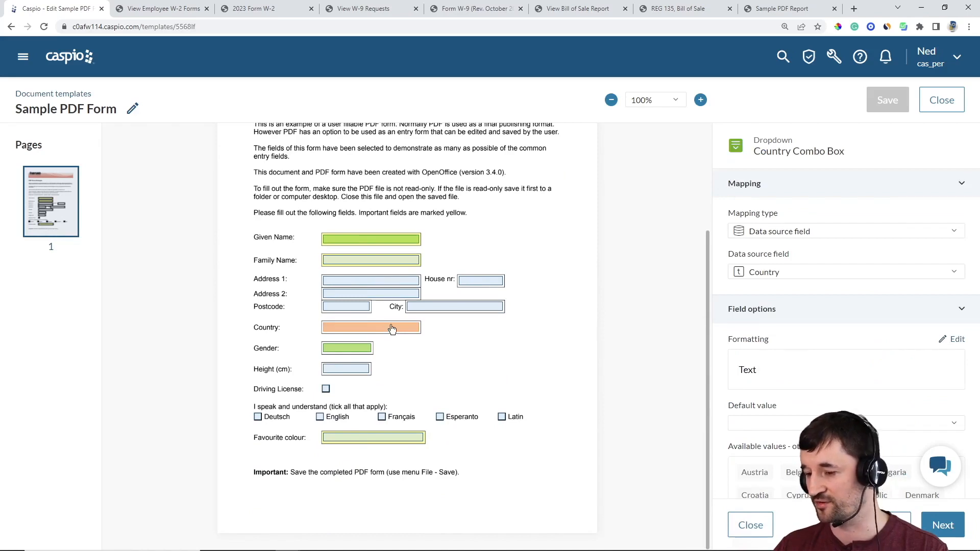
{"action": "scroll", "coordinate": [871, 356], "scroll_direction": "down", "scroll_amount": 3}
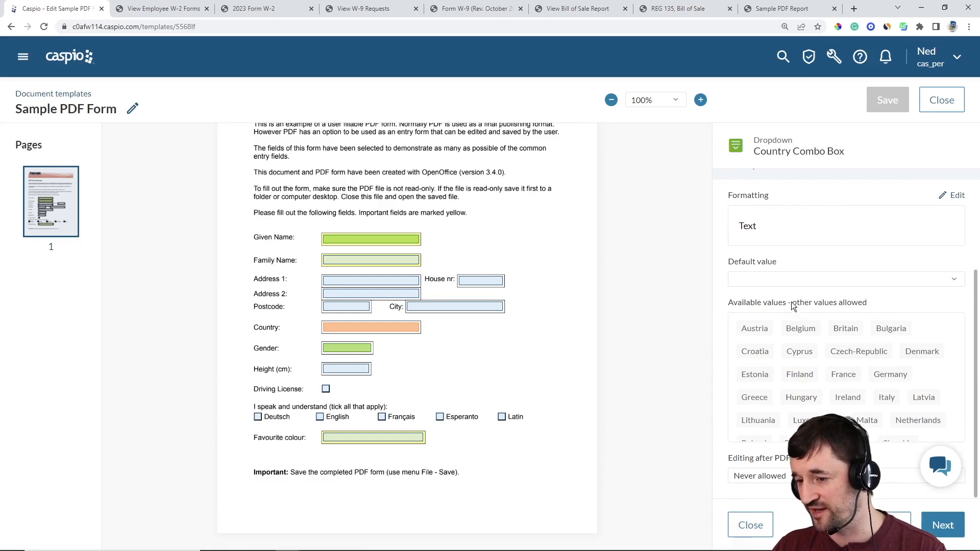
{"action": "left_click_drag", "start_coordinate": [793, 309], "coordinate": [885, 306]}
{"action": "left_click", "coordinate": [886, 306]}
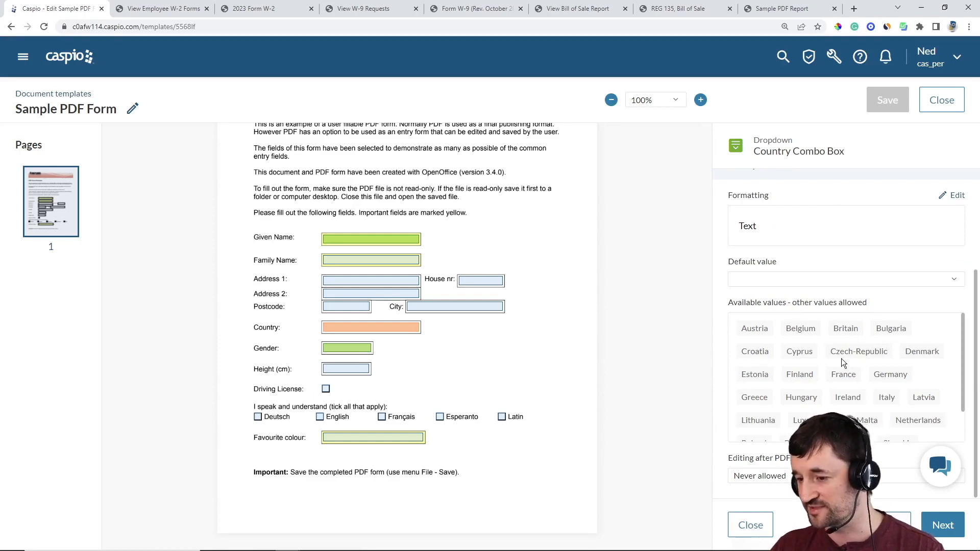
{"action": "scroll", "coordinate": [845, 360], "scroll_direction": "down", "scroll_amount": 1}
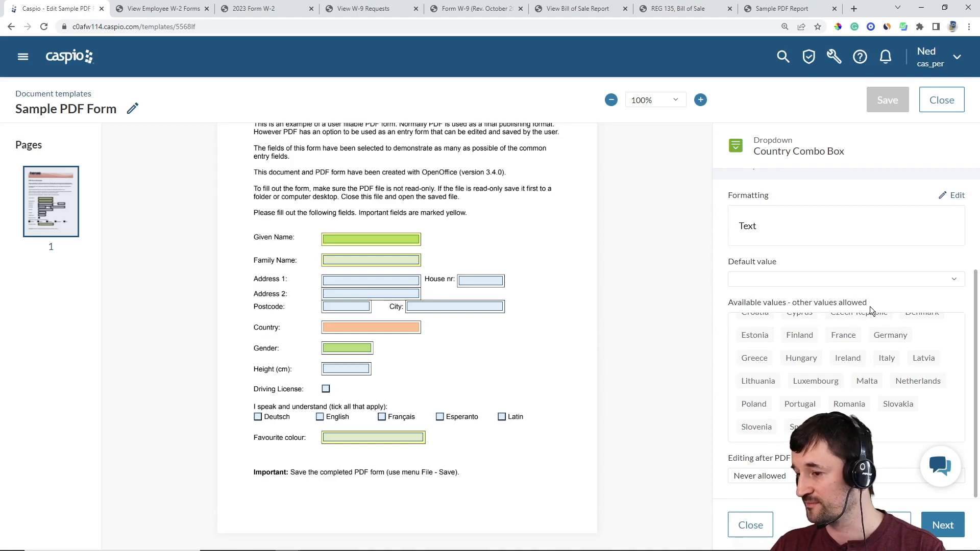
{"action": "left_click", "coordinate": [365, 351]}
{"action": "scroll", "coordinate": [777, 391], "scroll_direction": "down", "scroll_amount": 1}
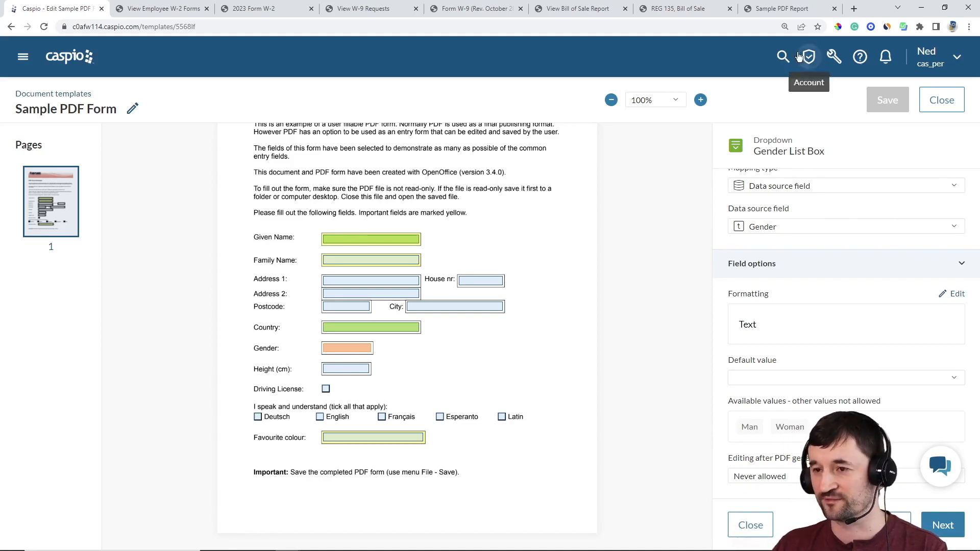
Open the generated PDF for the third record in the Sample PDF Report and check its Country and Gender fields
{"action": "left_click", "coordinate": [782, 8]}
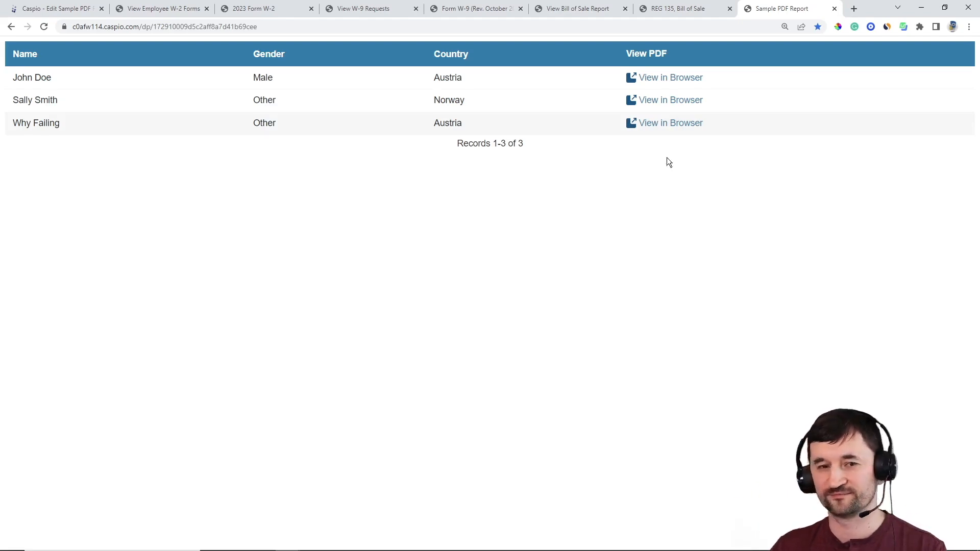
{"action": "left_click", "coordinate": [666, 123]}
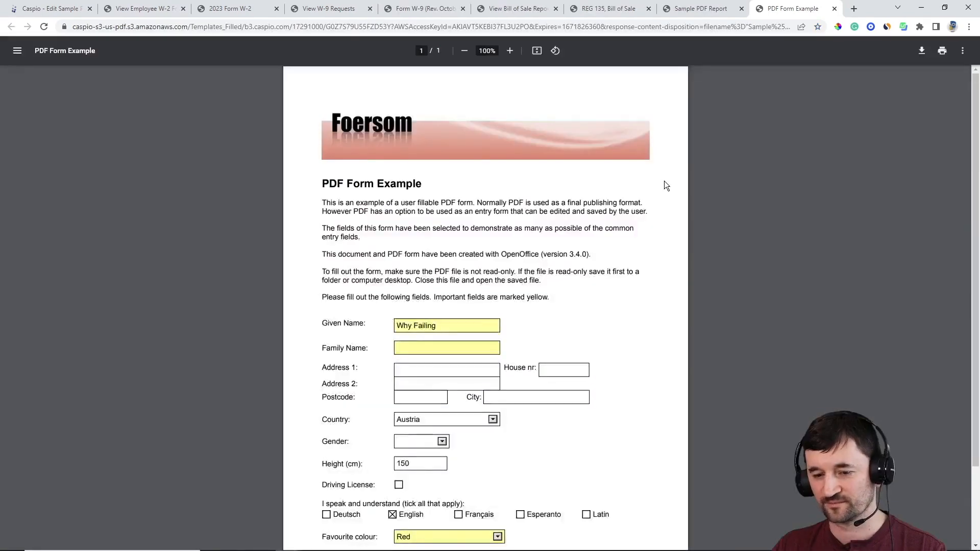
{"action": "scroll", "coordinate": [648, 249], "scroll_direction": "down", "scroll_amount": 2}
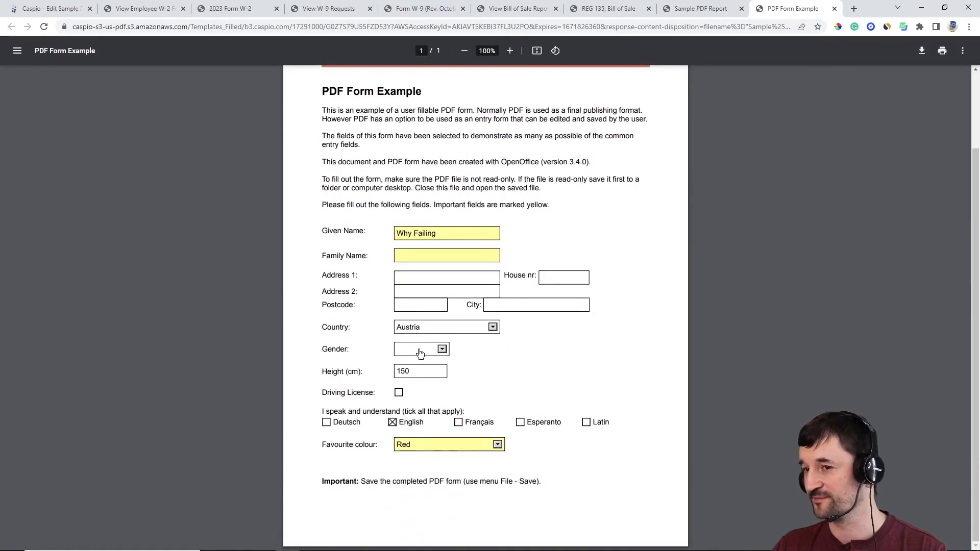
{"action": "key", "text": "ctrl+shift+Tab"}
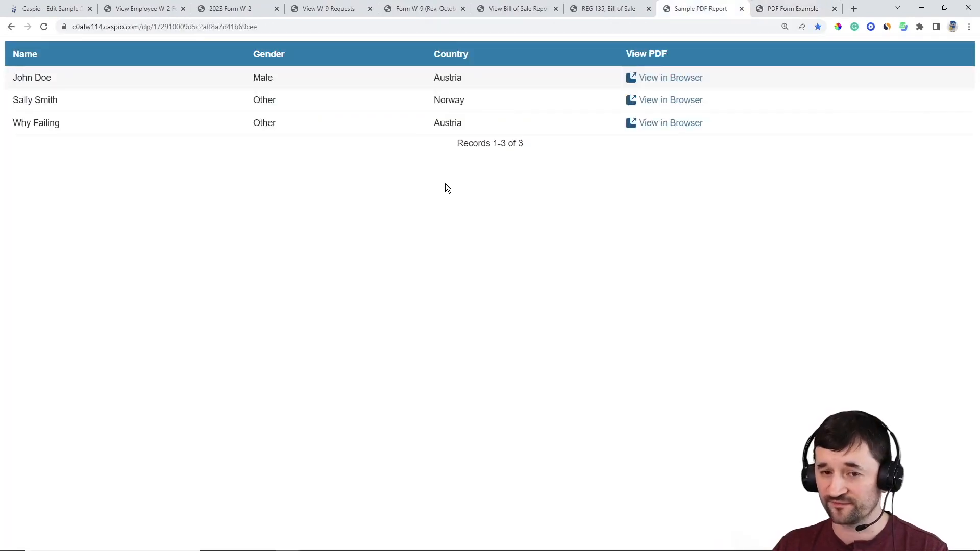
Open the generated PDFs for the second and first records of the Sample PDF Report to compare their dropdown fields
{"action": "left_click_drag", "start_coordinate": [471, 97], "coordinate": [474, 97]}
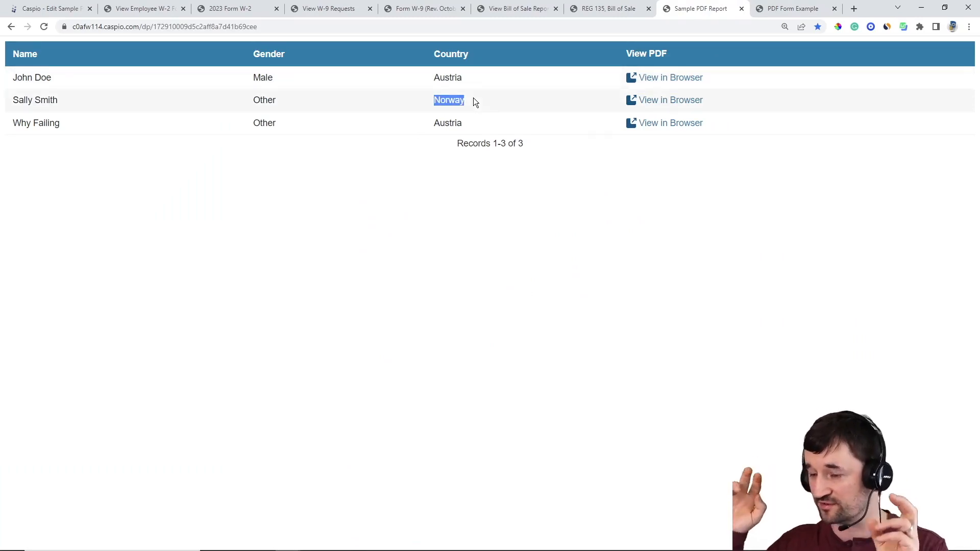
{"action": "left_click", "coordinate": [667, 100]}
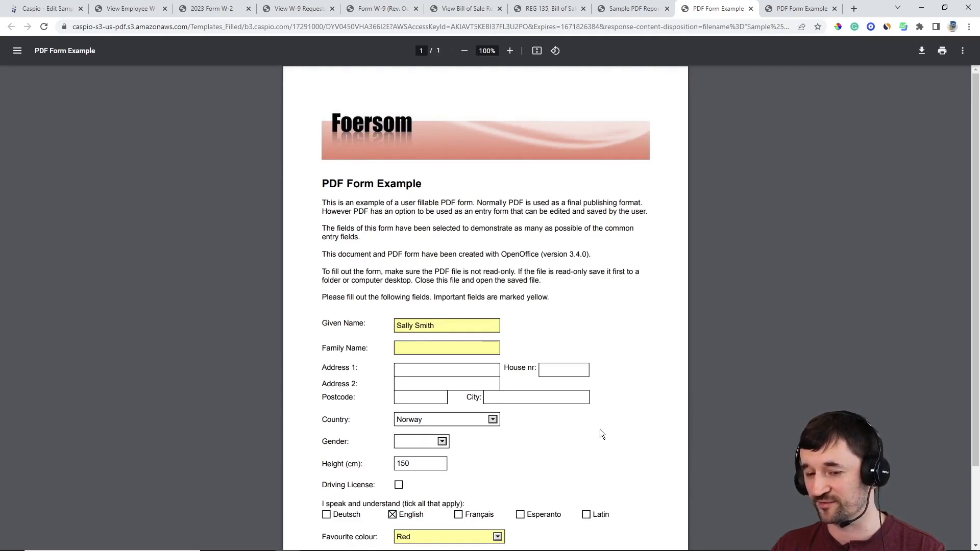
{"action": "left_click", "coordinate": [622, 12]}
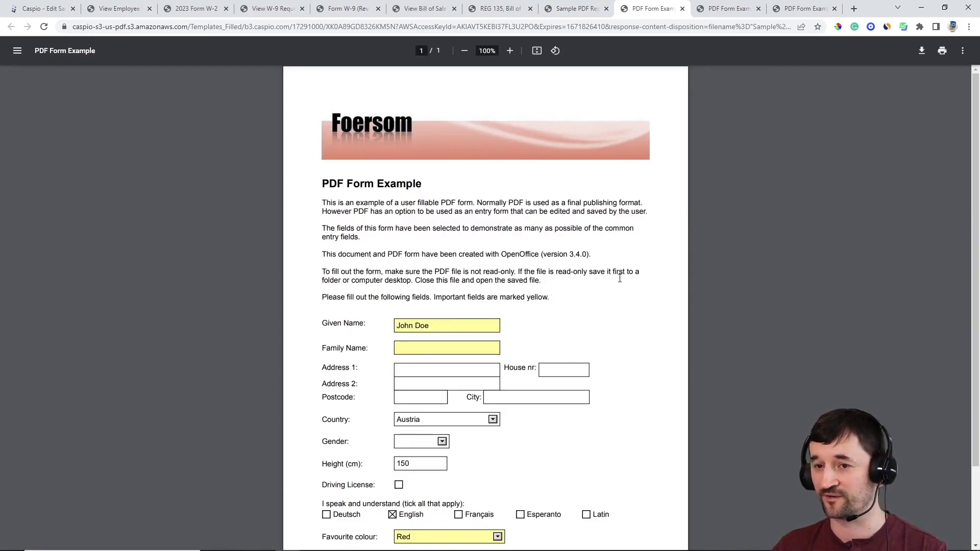
Open the sample_form_tbl datasheet in the Document Template Examples application
{"action": "left_click", "coordinate": [65, 11]}
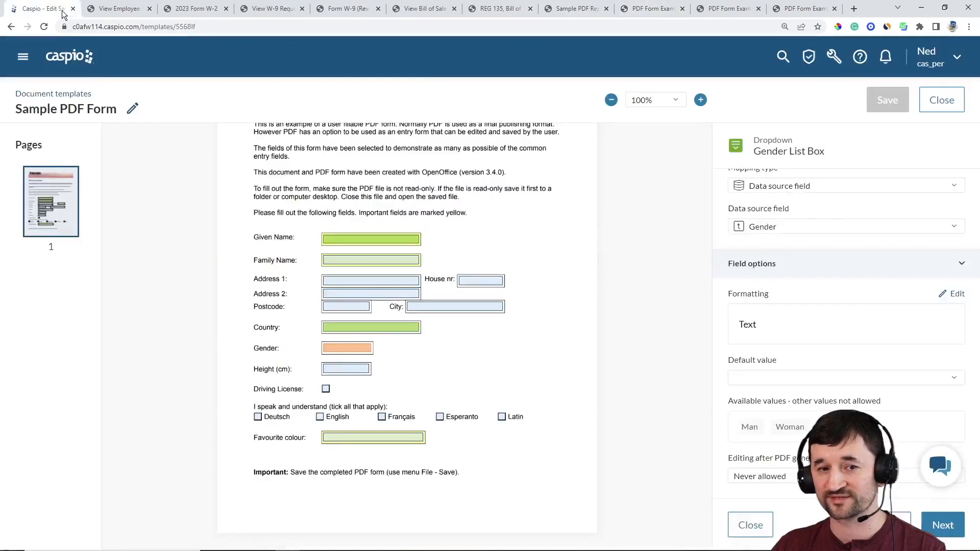
{"action": "left_click", "coordinate": [79, 61]}
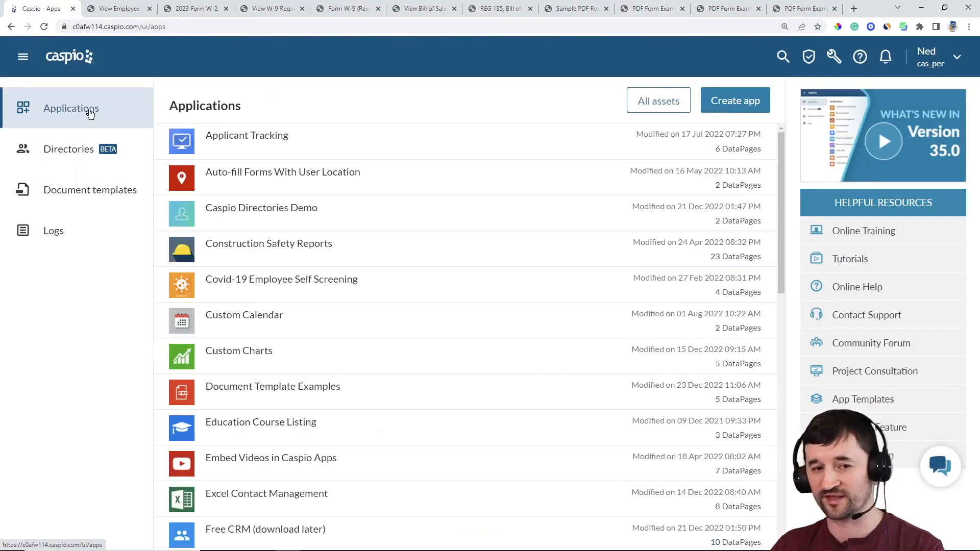
{"action": "left_click", "coordinate": [219, 401]}
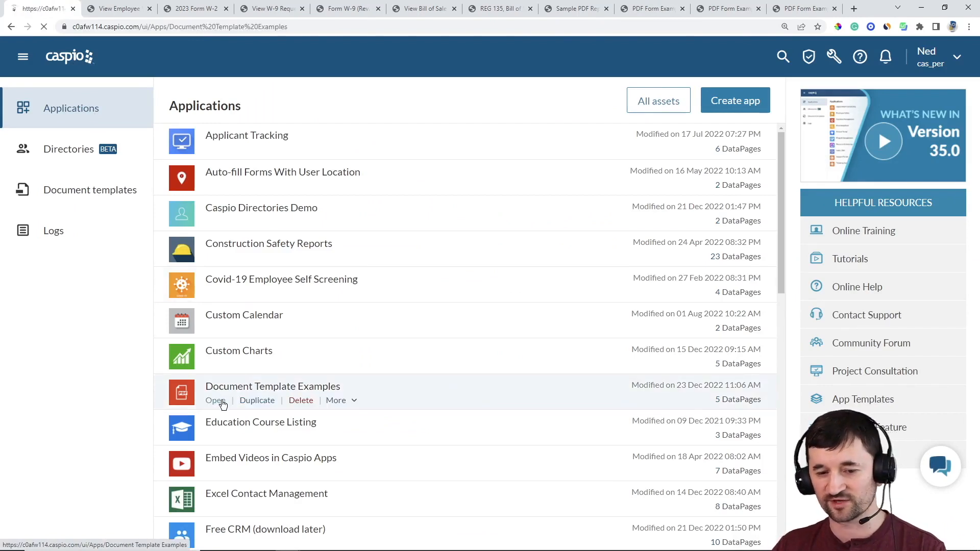
{"action": "left_click", "coordinate": [43, 197]}
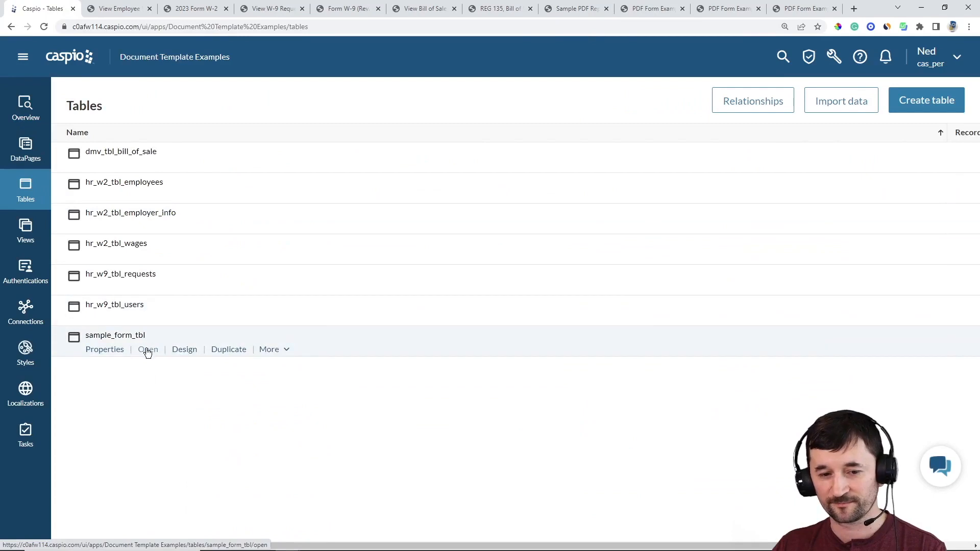
{"action": "left_click", "coordinate": [147, 350]}
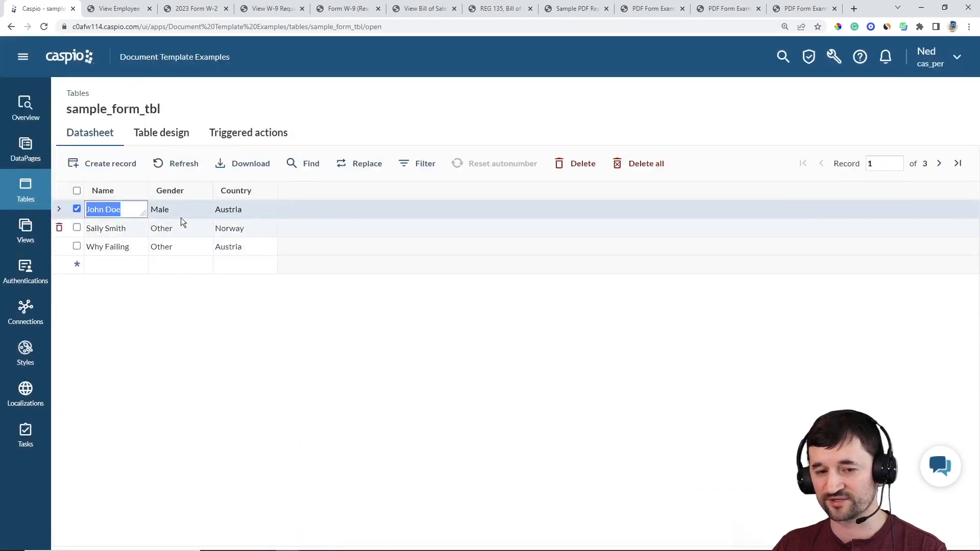
Set the Gender value of the first record in sample_form_tbl to Man
{"action": "left_click", "coordinate": [182, 212]}
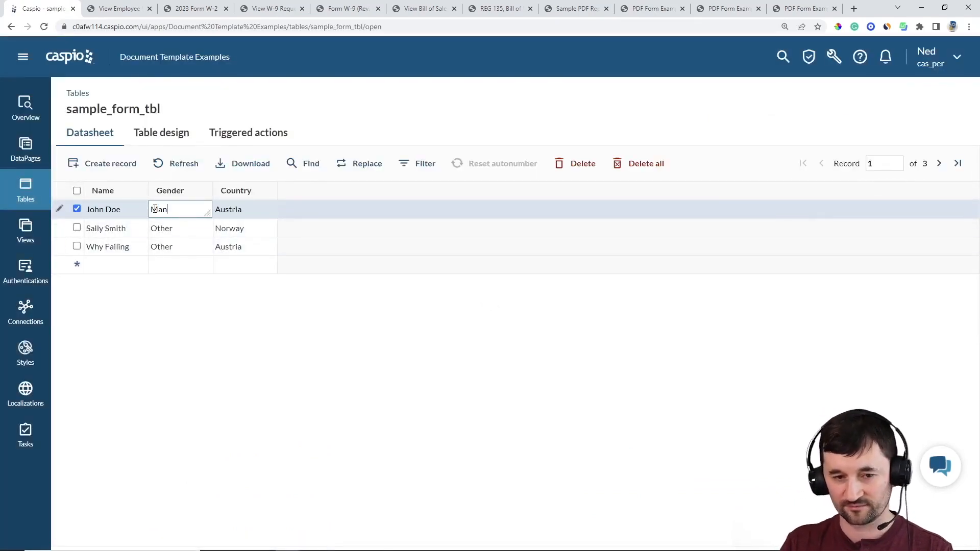
{"action": "left_click", "coordinate": [179, 228]}
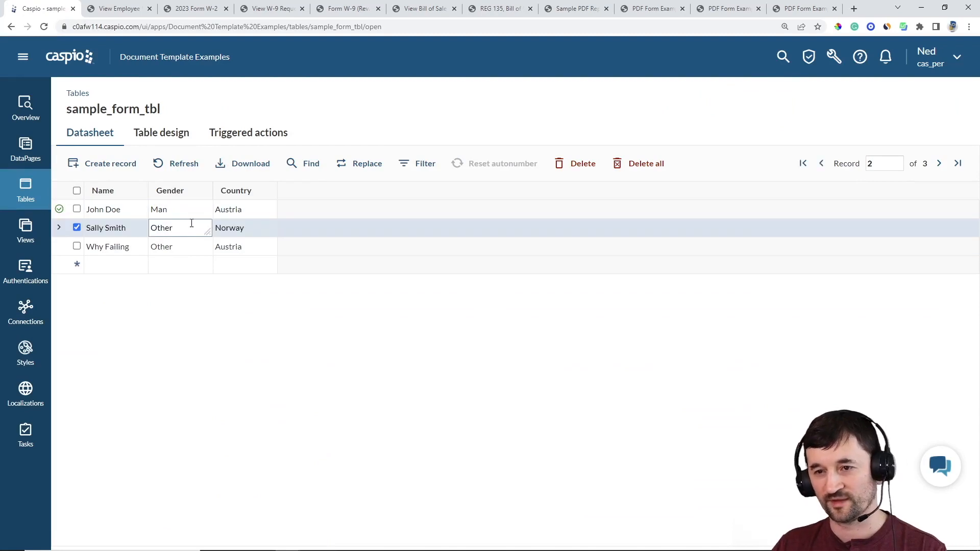
Reload the Sample PDF Report and open the first record's generated PDF to check its Gender field
{"action": "left_click", "coordinate": [567, 17]}
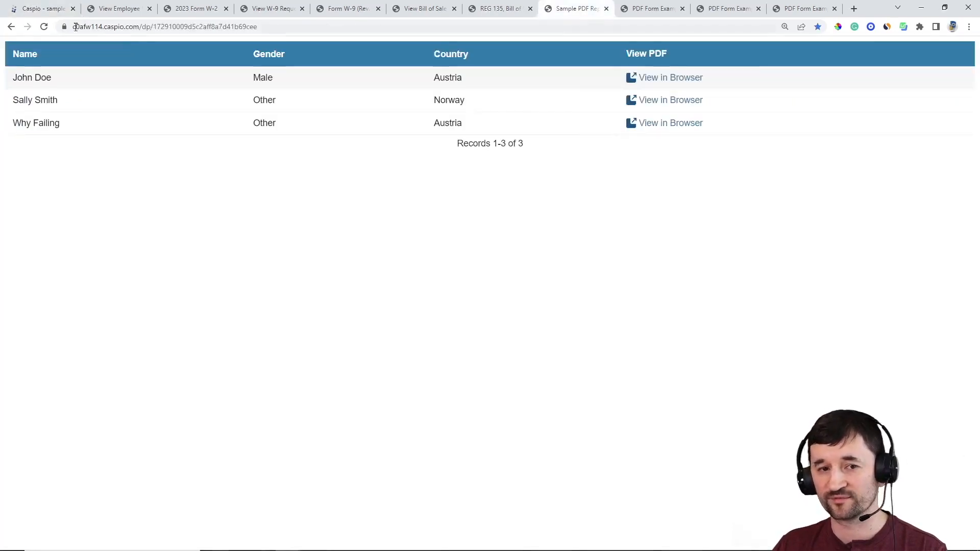
{"action": "left_click", "coordinate": [44, 27]}
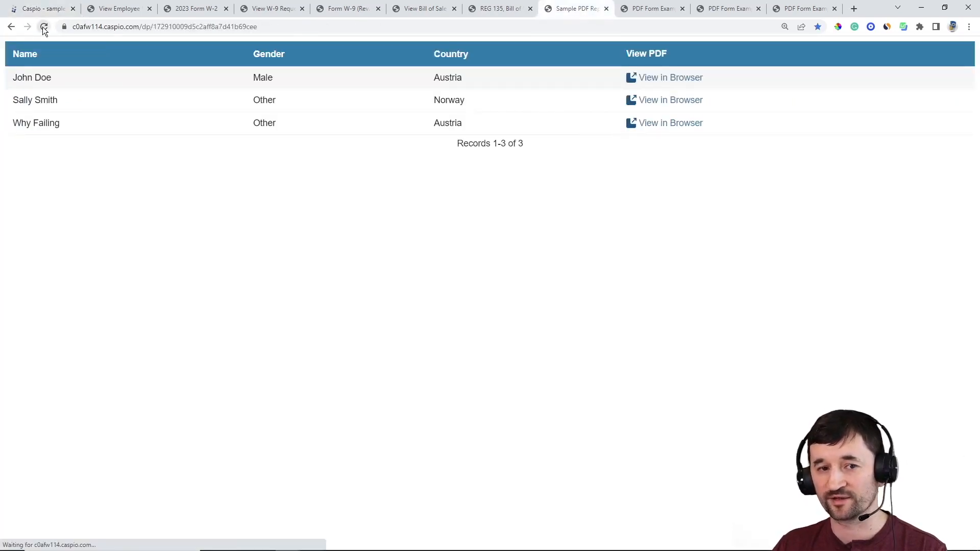
{"action": "double_click", "coordinate": [262, 78]}
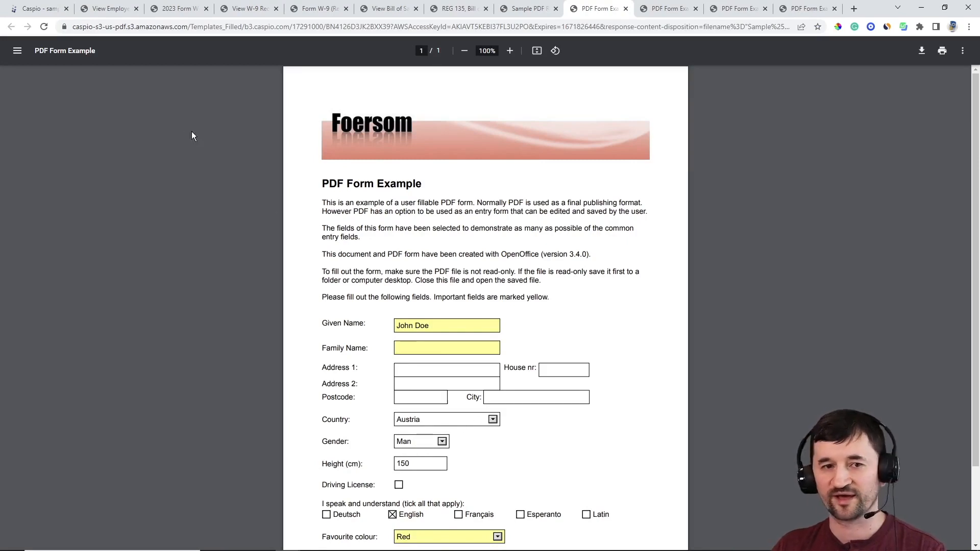
Return to the Caspio home page and open the list of document templates
{"action": "left_click", "coordinate": [47, 7]}
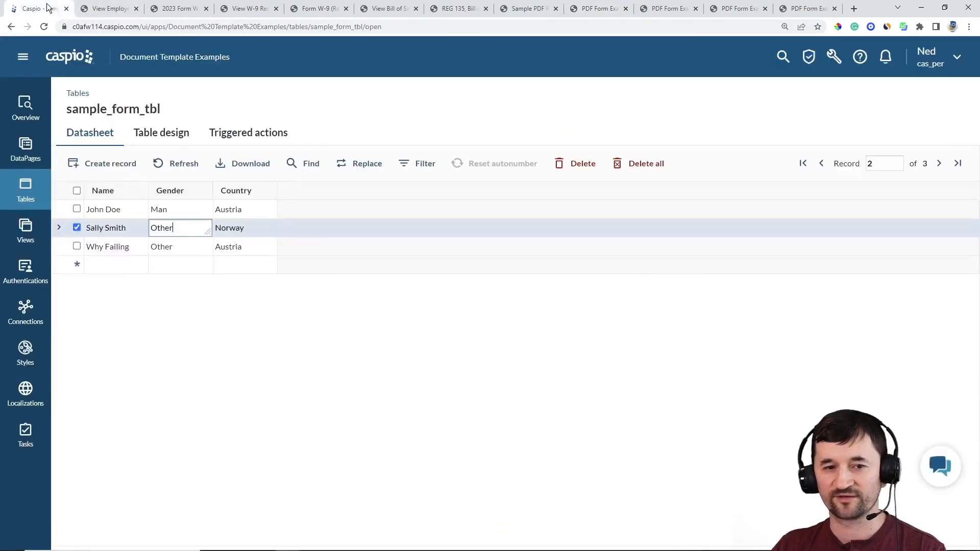
{"action": "left_click", "coordinate": [88, 49]}
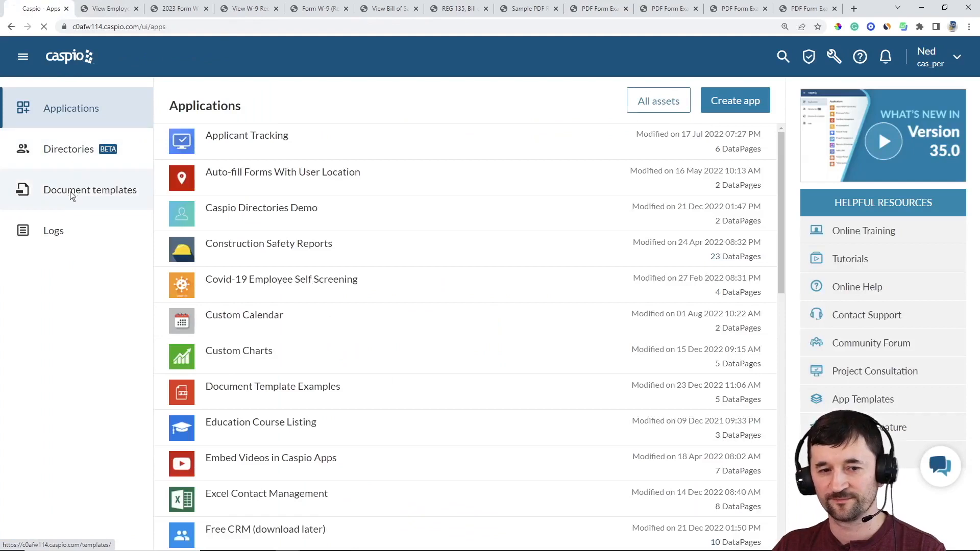
{"action": "left_click", "coordinate": [70, 192]}
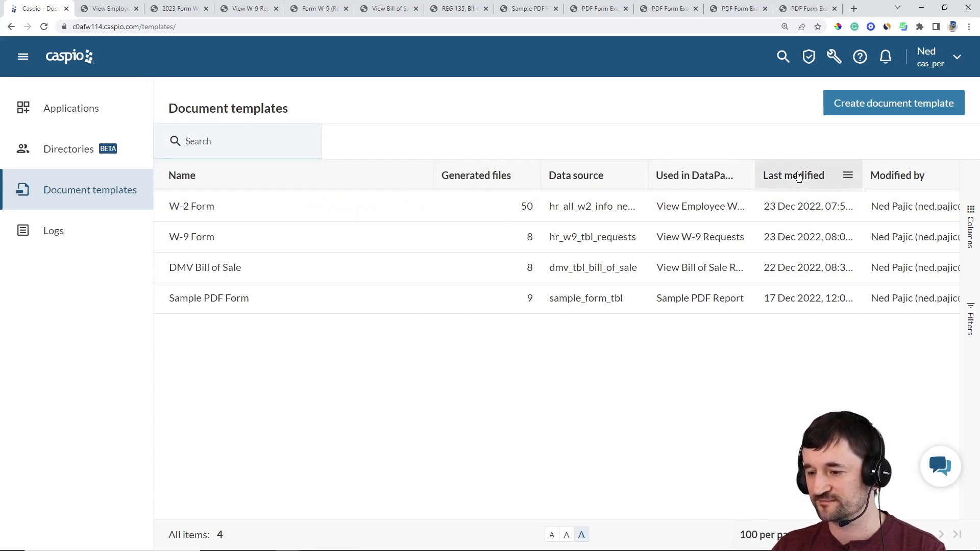
Group the document templates list by data source, remove that grouping again and close the column settings
{"action": "left_click", "coordinate": [972, 216]}
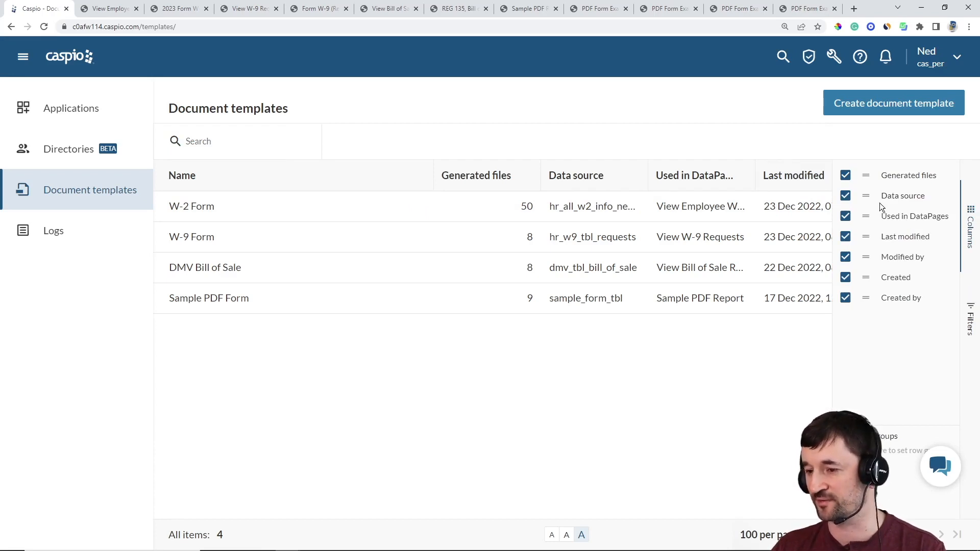
{"action": "left_click_drag", "start_coordinate": [868, 193], "coordinate": [868, 457]}
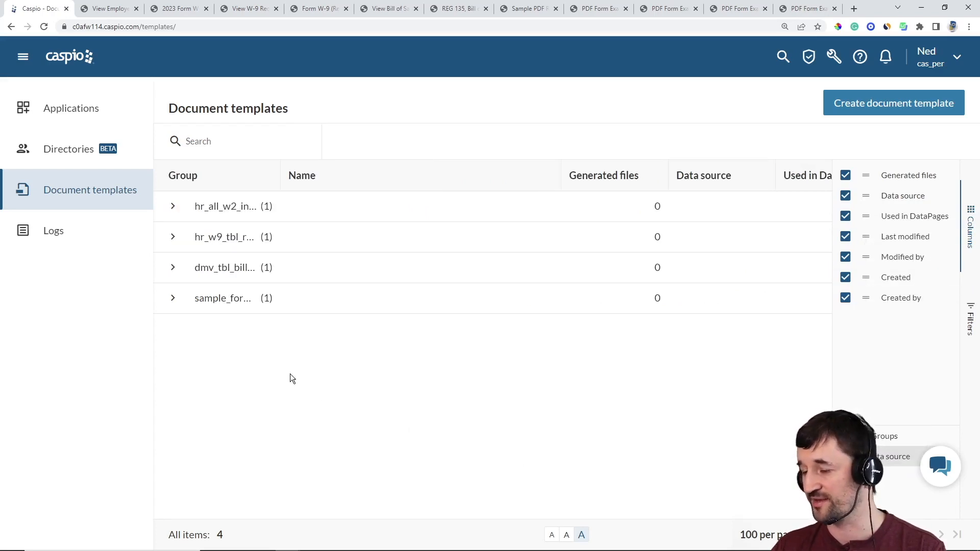
{"action": "left_click_drag", "start_coordinate": [947, 480], "coordinate": [950, 525]}
{"action": "left_click", "coordinate": [934, 457]}
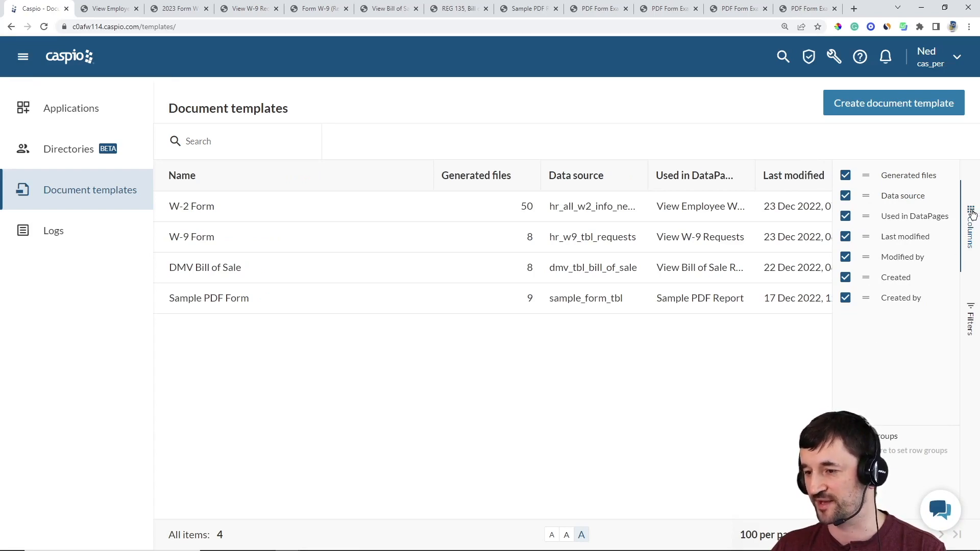
{"action": "left_click", "coordinate": [972, 215]}
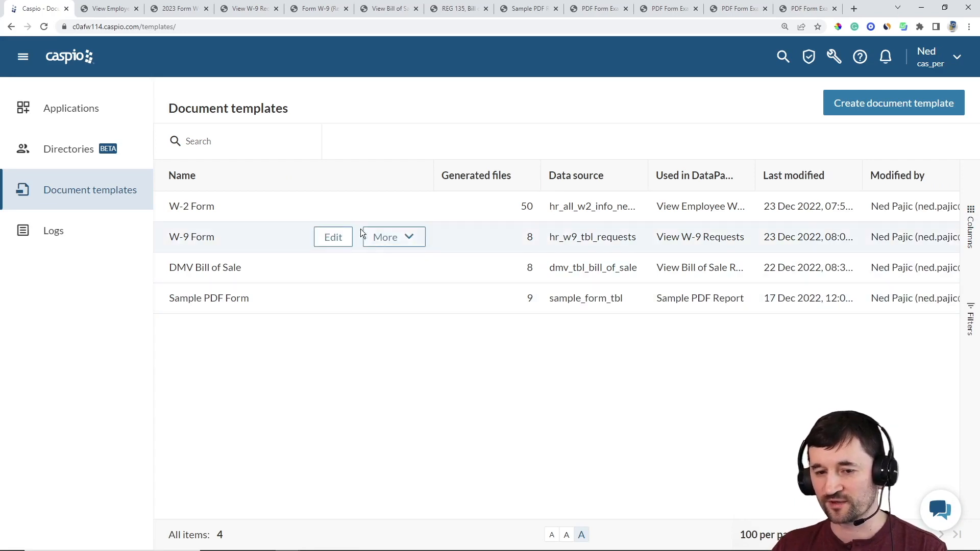
View the additional actions available for the W-2 Form template without choosing any of them
{"action": "mouse_move", "coordinate": [342, 217]}
{"action": "left_click", "coordinate": [405, 208]}
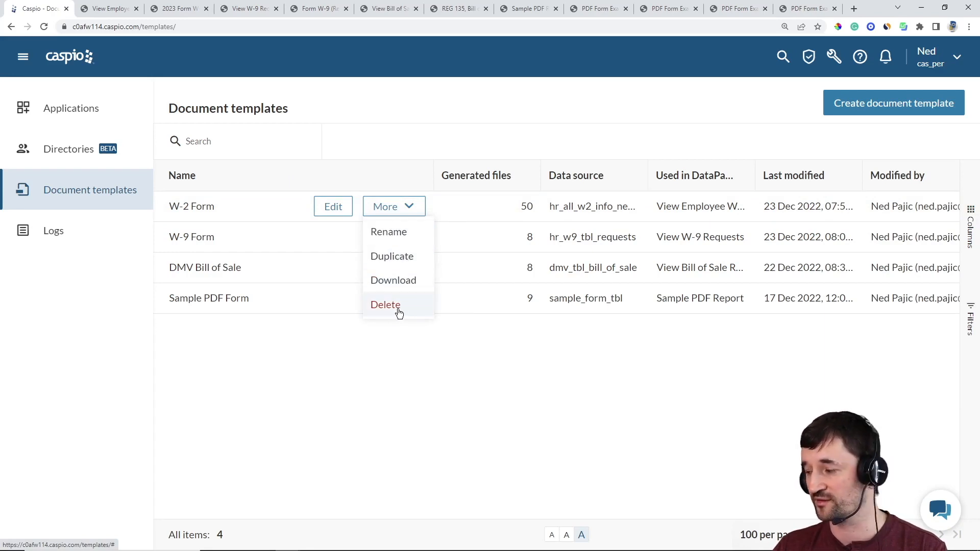
{"action": "left_click", "coordinate": [420, 368]}
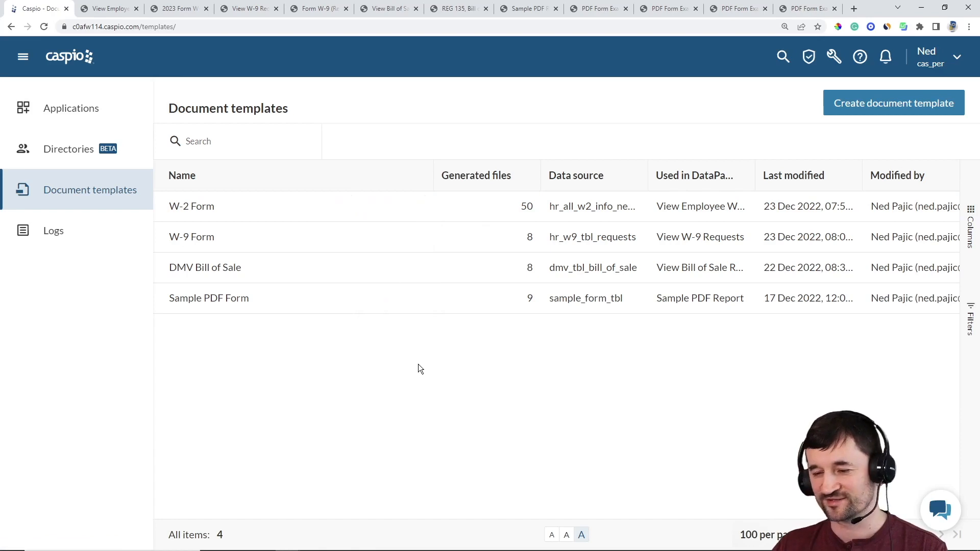